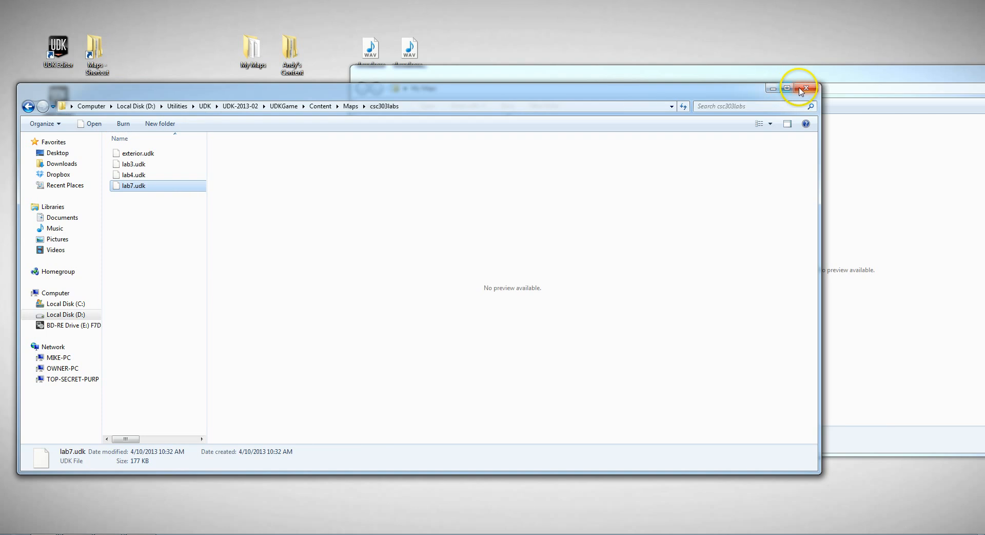
- Close the csc303labs folder window and the other open folder window to clear the desktop
left_click(806, 87)
left_click_drag(823, 75, 583, 88)
left_click(901, 78)
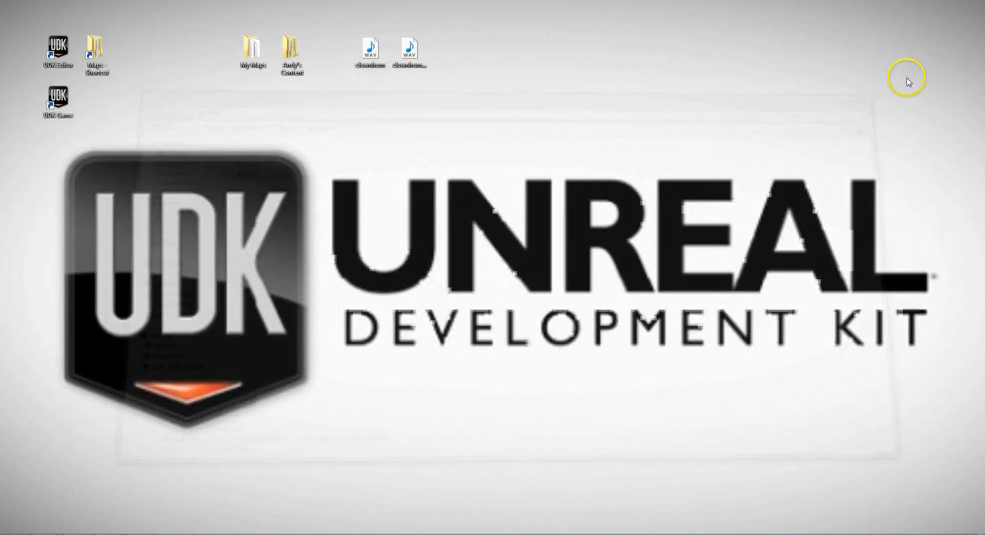
- Launch UDK Editor and dismiss its welcome screen
left_click(60, 46)
double_click(60, 46)
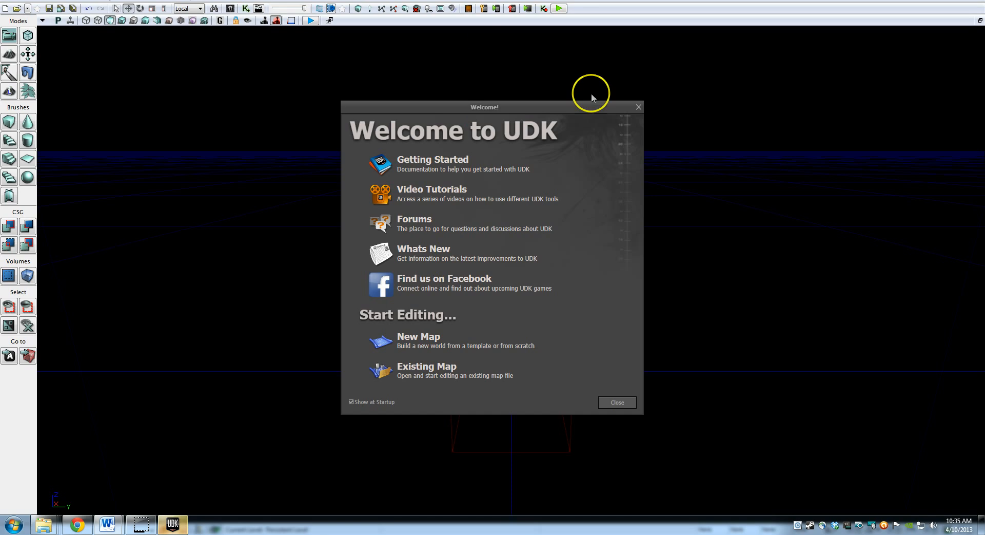
left_click(639, 107)
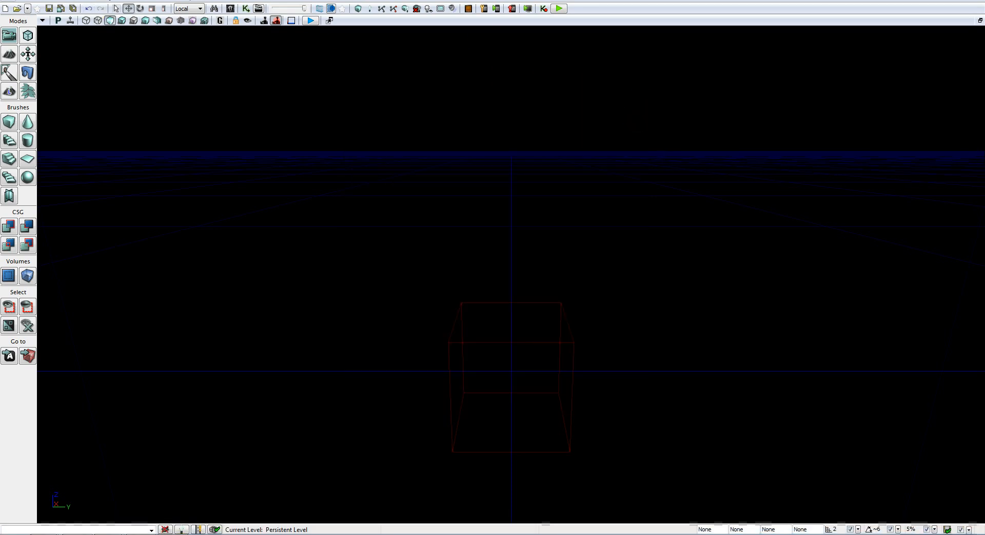
- Open the existing map lab7.udk from the csc303labs folder
left_click(7, 4)
left_click(26, 20)
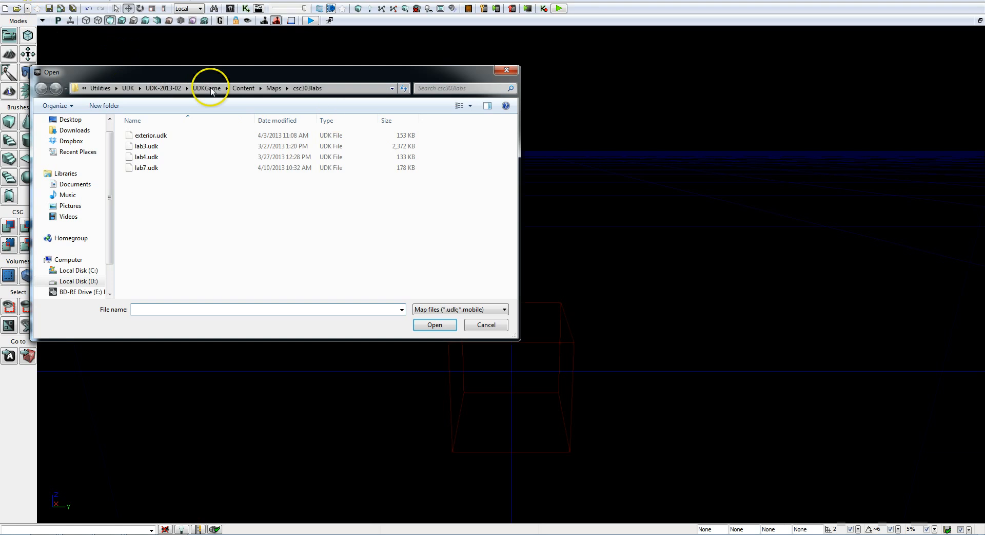
double_click(147, 167)
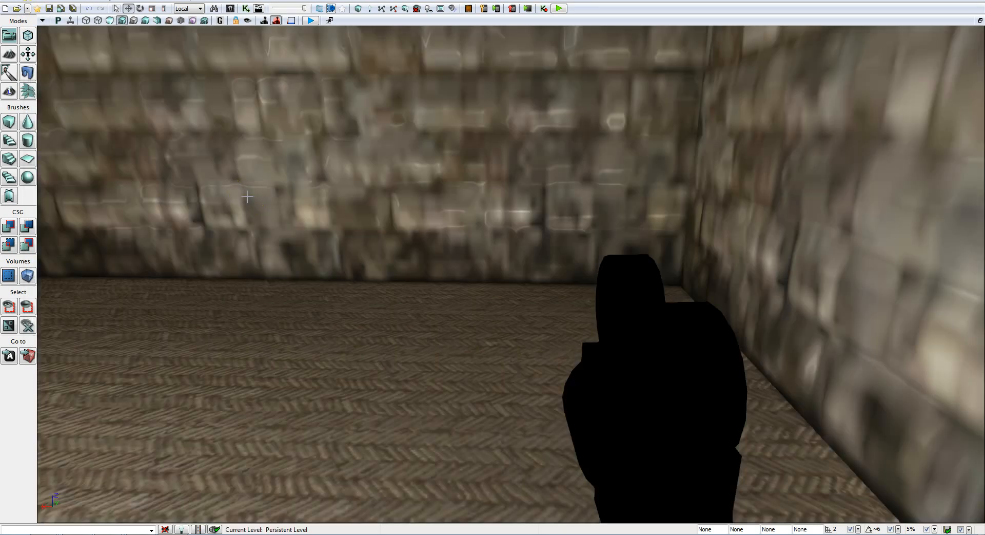
- Play-test the level in the editor preview, opening the door with the control panel beside it and walking inside
right_click_drag(520, 195, 493, 182)
key("w")
key("a")
left_click(560, 9)
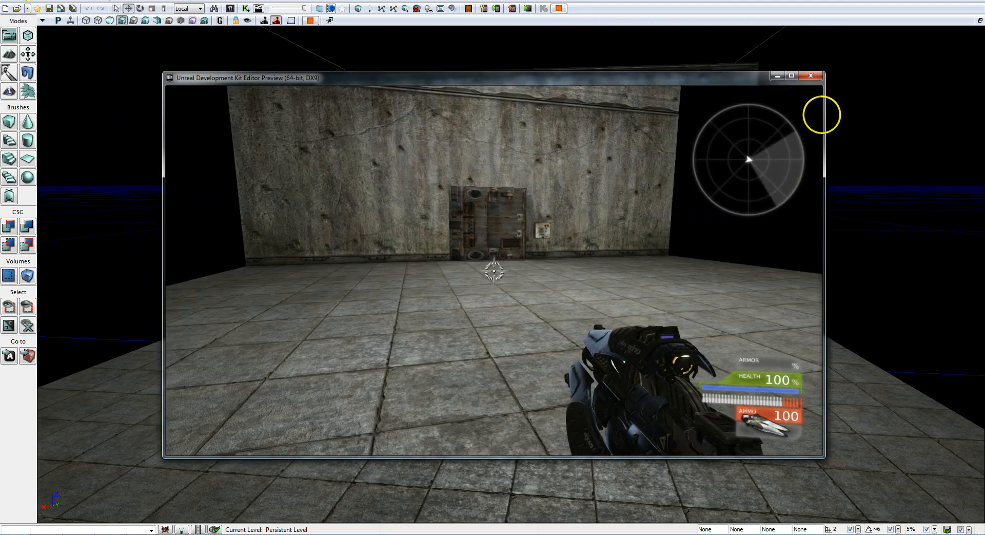
key("w")
key("w")
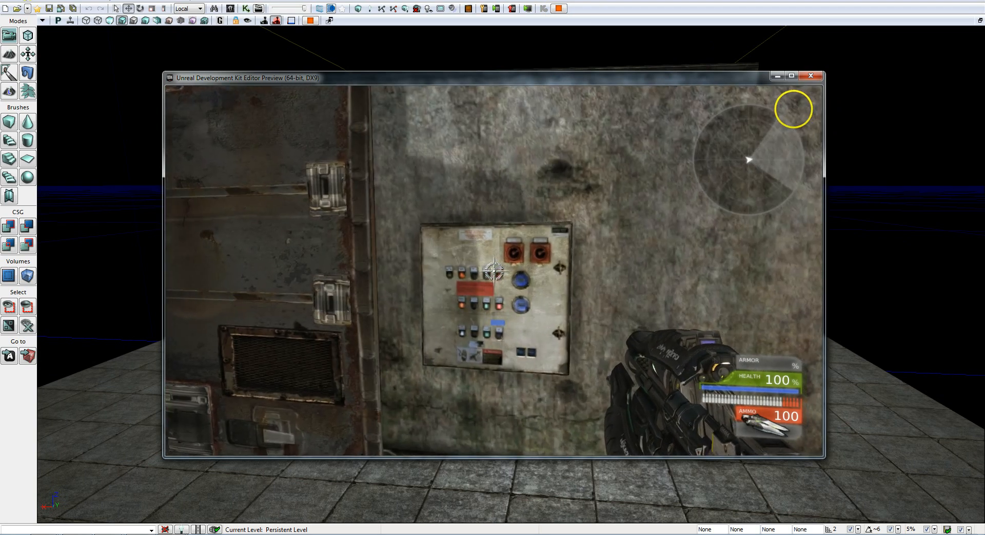
key("s")
key("w")
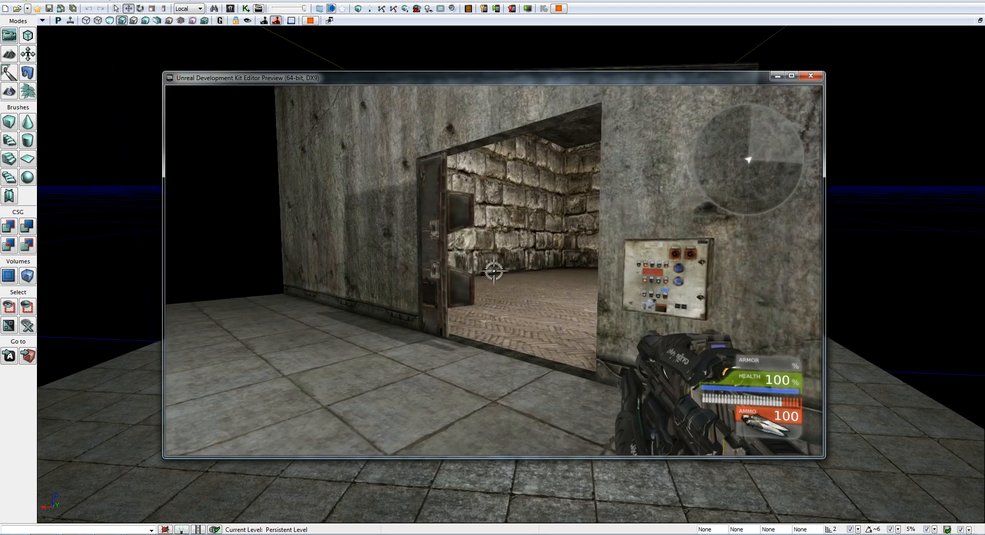
key("d")
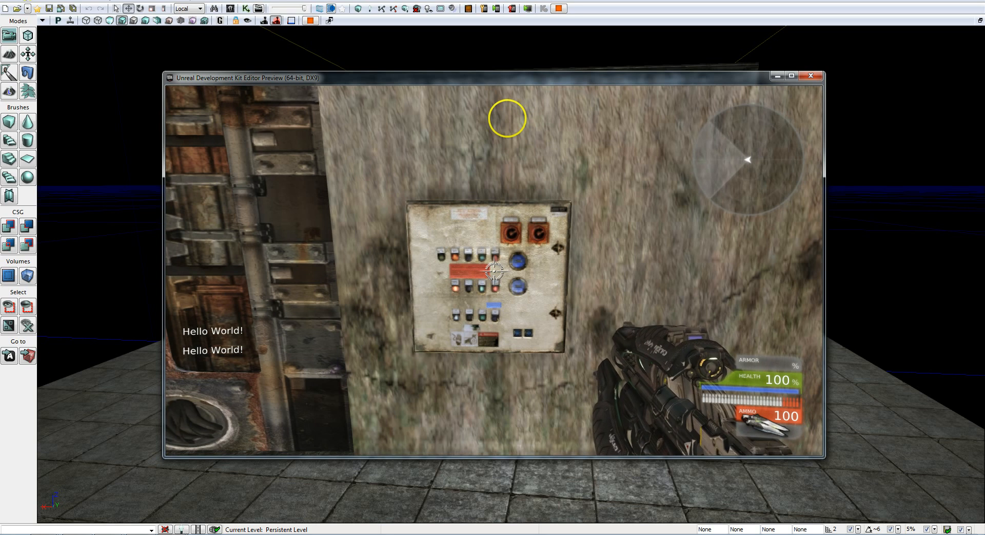
- Test the room's two interior control panels, back away to view the player from the fixed camera, and end the play-test
key("s")
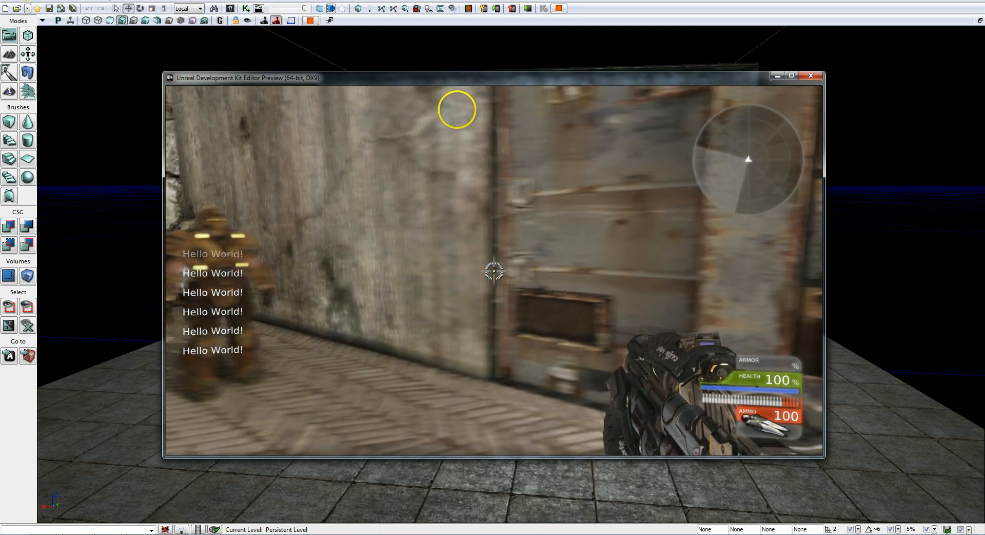
key("w")
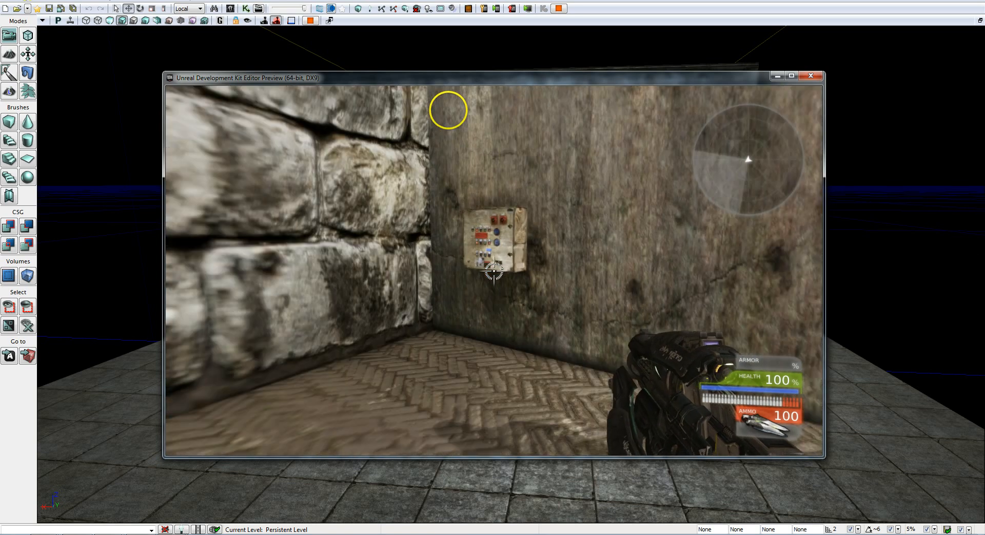
key("w")
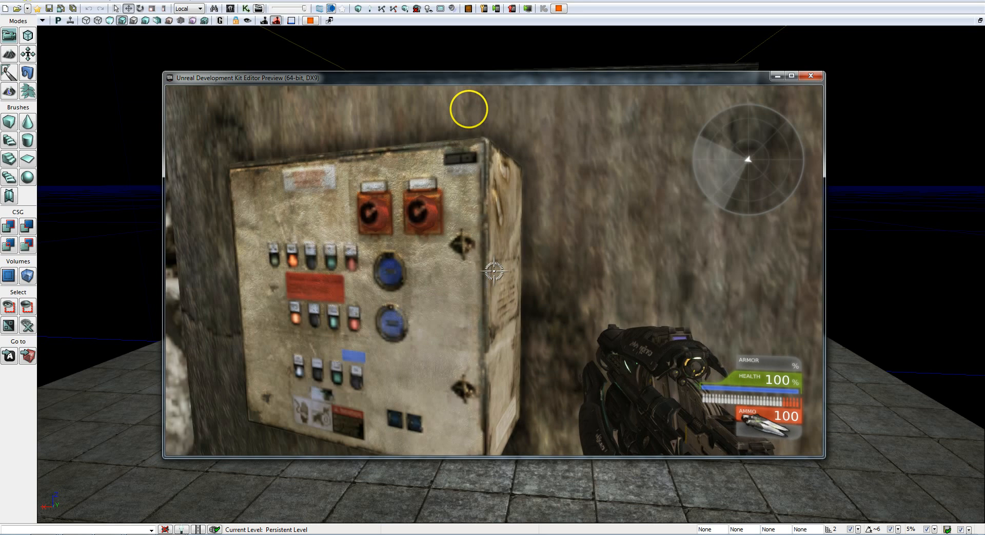
key("a")
key("s")
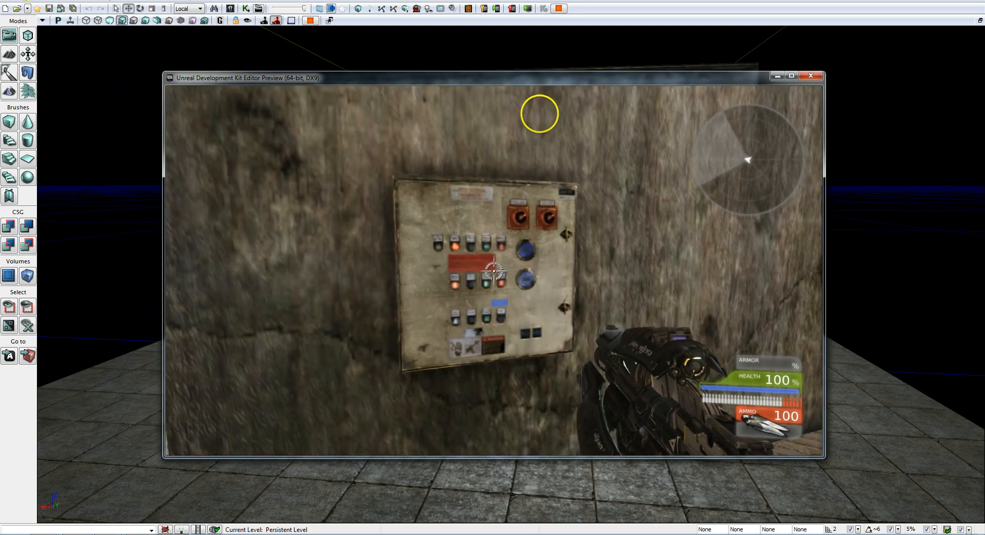
key("s")
key("d")
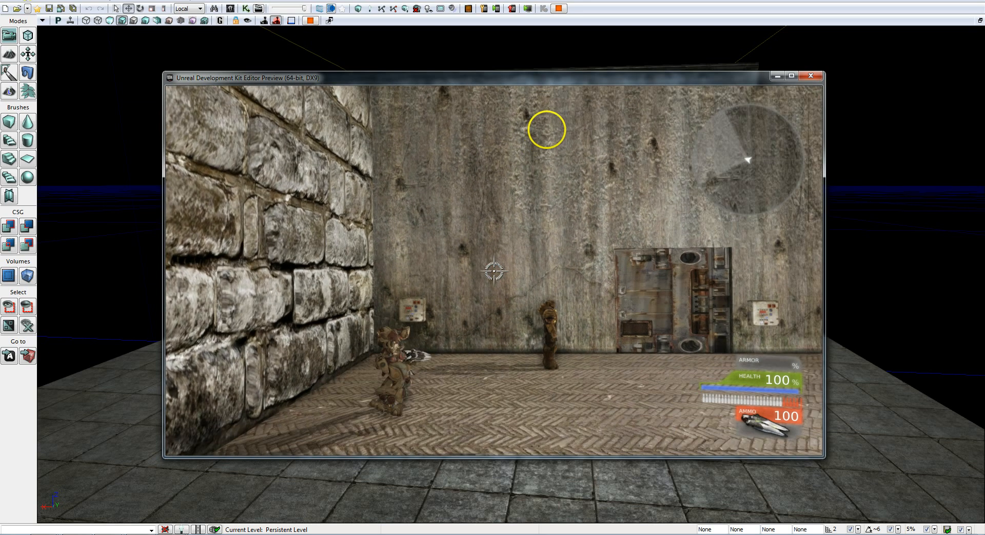
key("s")
key("d")
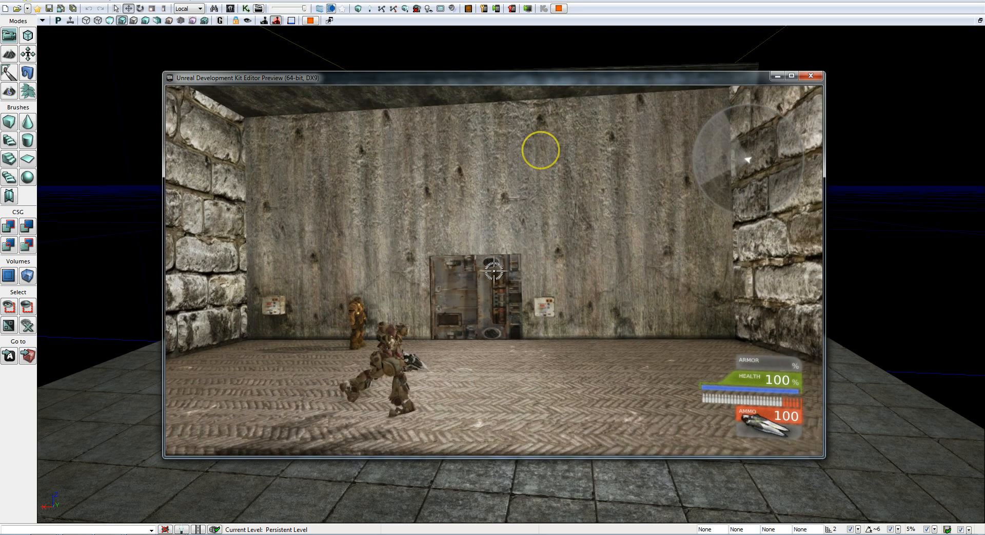
key("Escape")
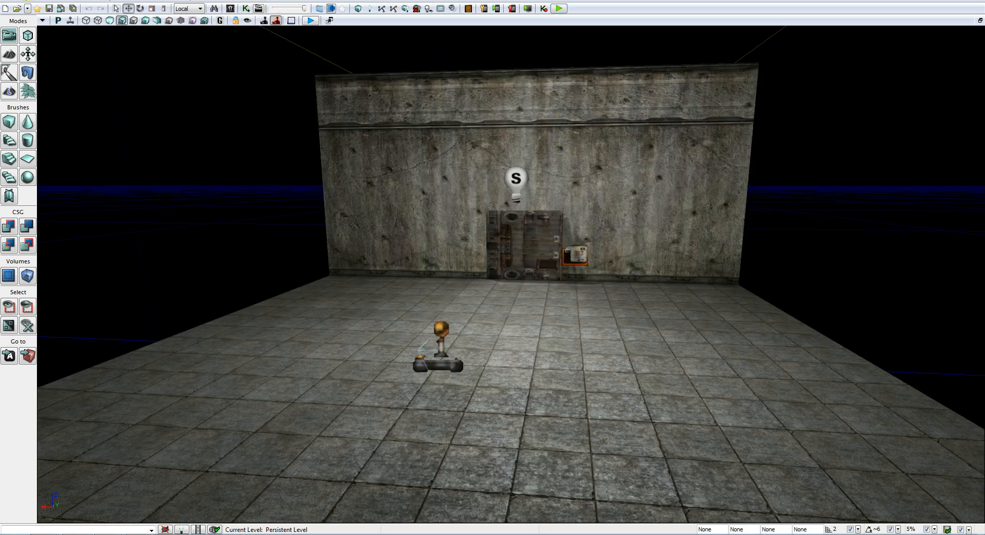
- Open the level's Kismet sequence and bring its window onto the main screen at full size
left_click_drag(984, 123, 436, 96)
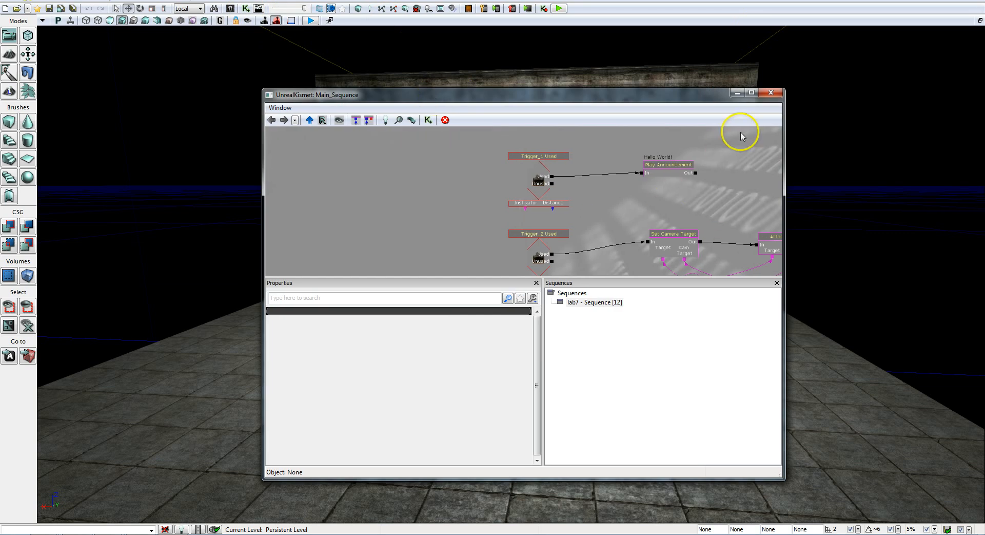
left_click_drag(785, 129, 892, 136)
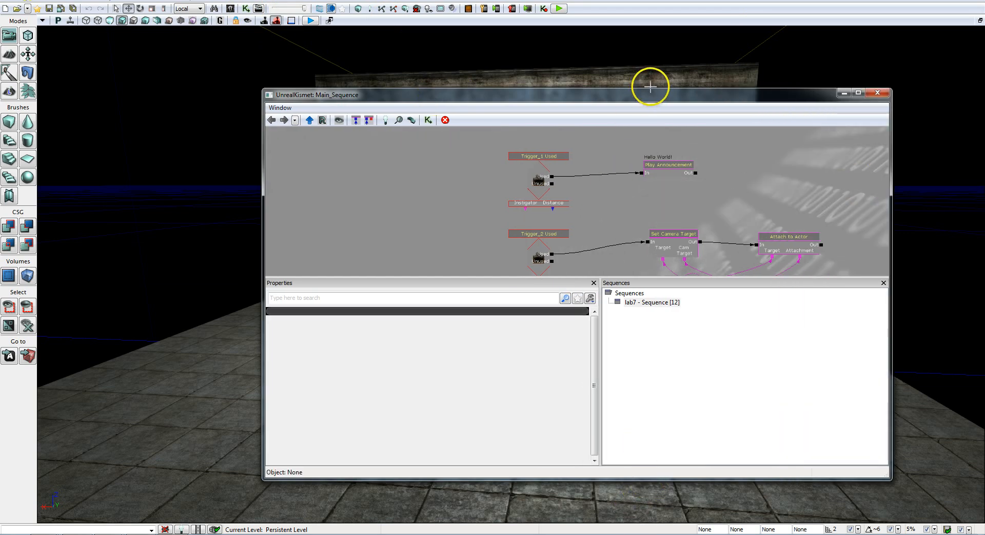
left_click_drag(628, 95, 559, 46)
left_click_drag(586, 227, 593, 330)
left_click(838, 40)
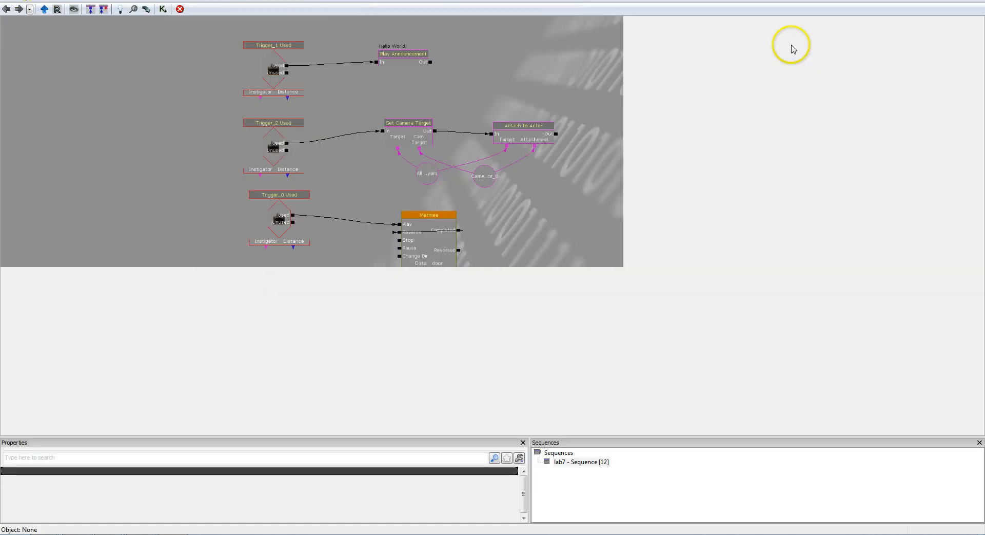
- Examine how the Trigger_1 Used event connects to the Play Announcement action in the Kismet sequence
scroll(616, 246, "up", 3)
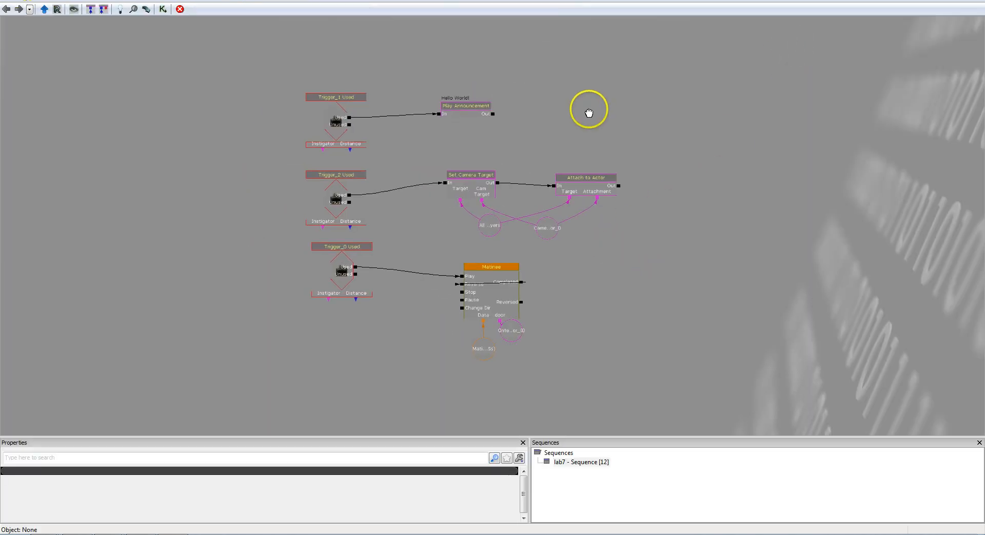
left_click_drag(552, 139, 704, 193)
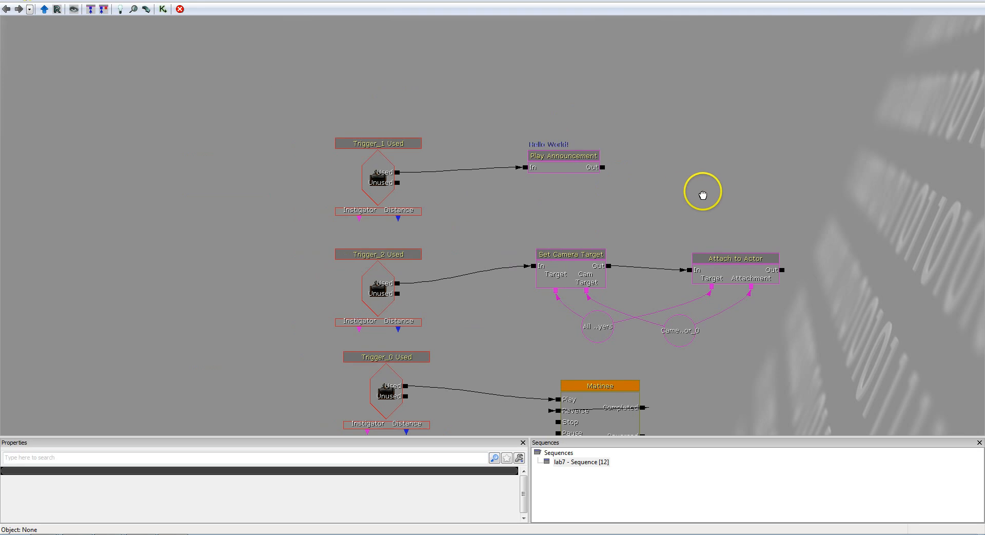
left_click(363, 166)
left_click(600, 156)
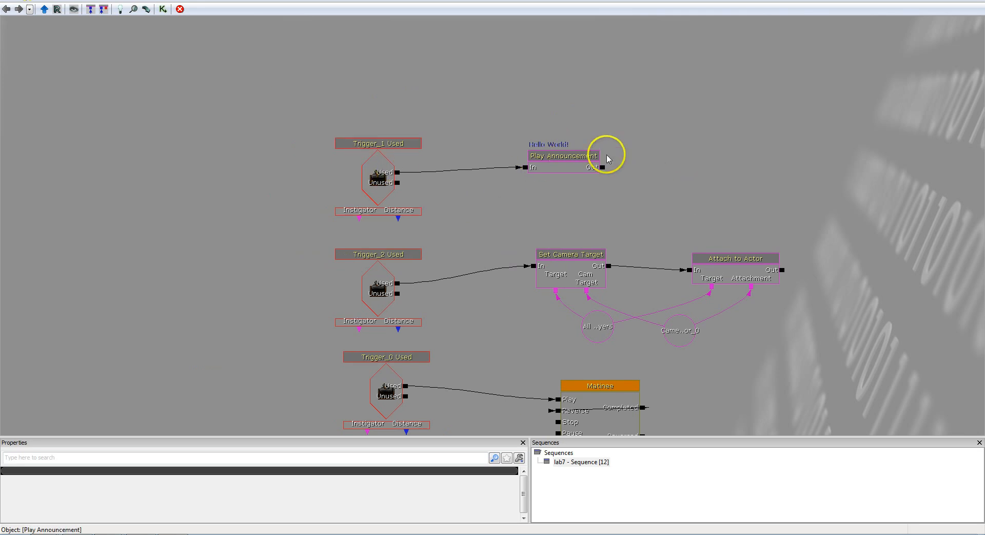
left_click_drag(677, 183, 631, 136)
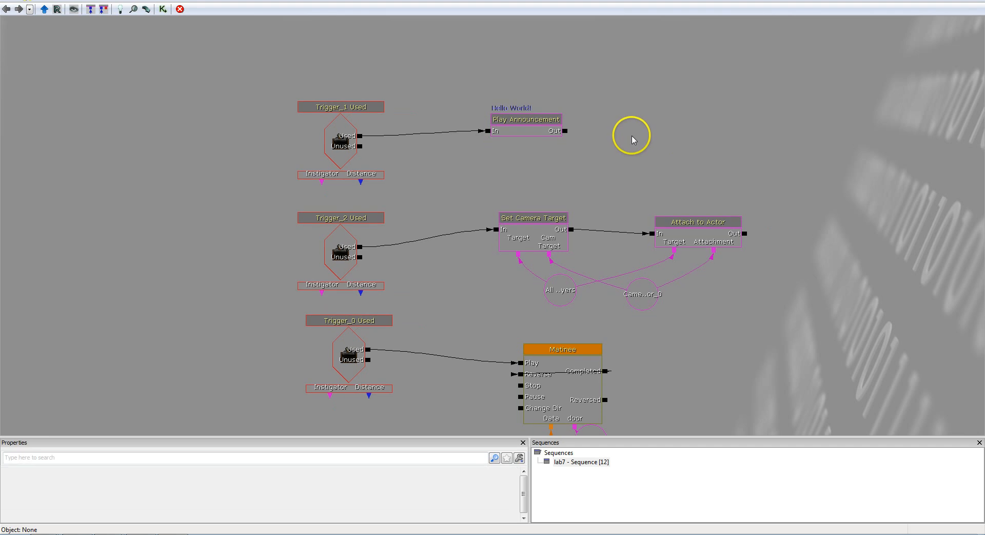
left_click(515, 119)
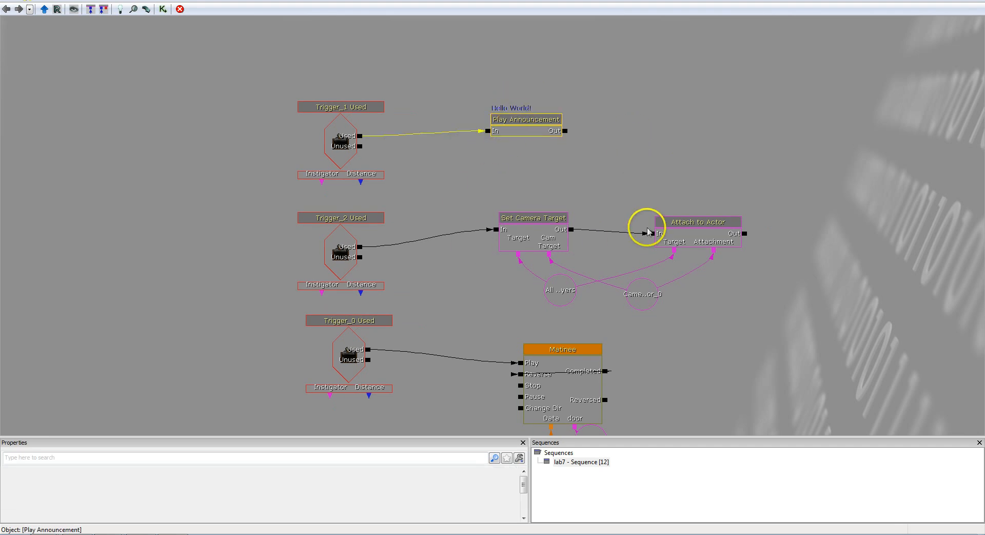
- Examine the Trigger_2 camera actions and the Trigger_0 link to the door Matinee, and close Kismet
left_click_drag(644, 185, 654, 118)
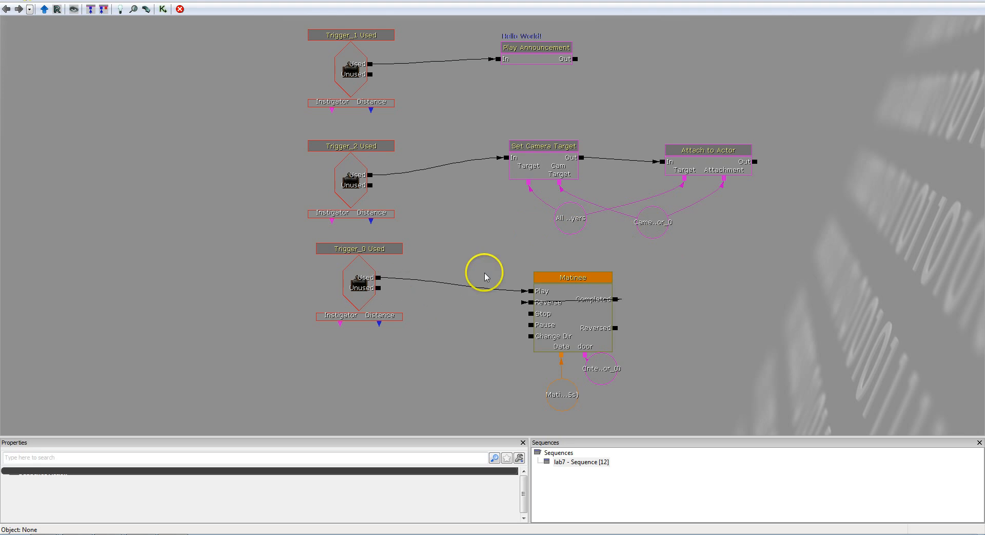
left_click_drag(483, 217, 488, 200)
left_click_drag(460, 300, 465, 267)
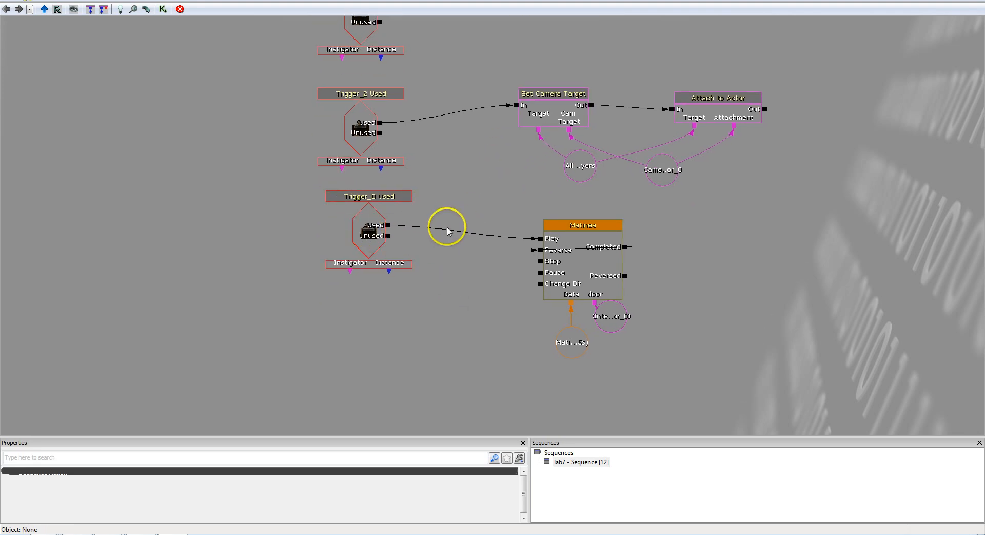
left_click(408, 226)
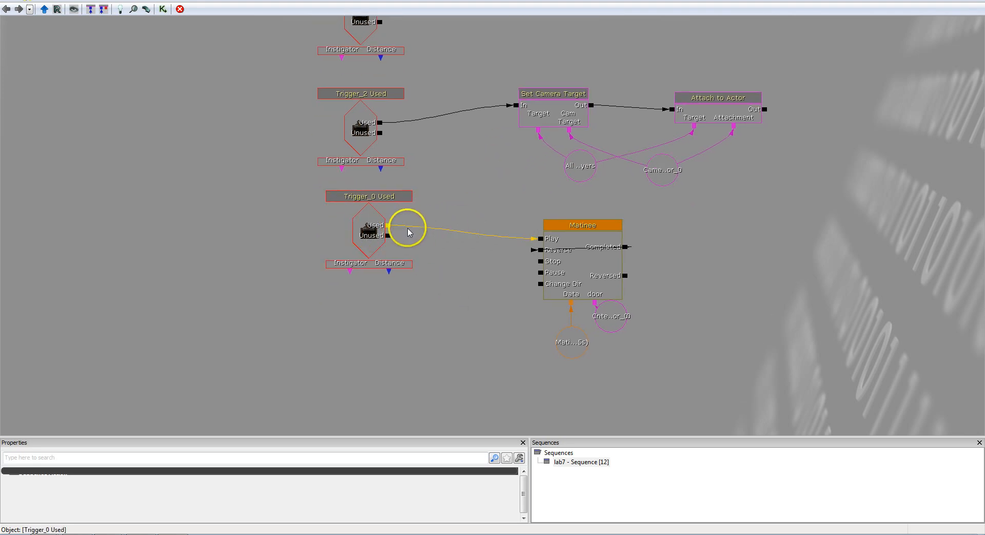
left_click(592, 240)
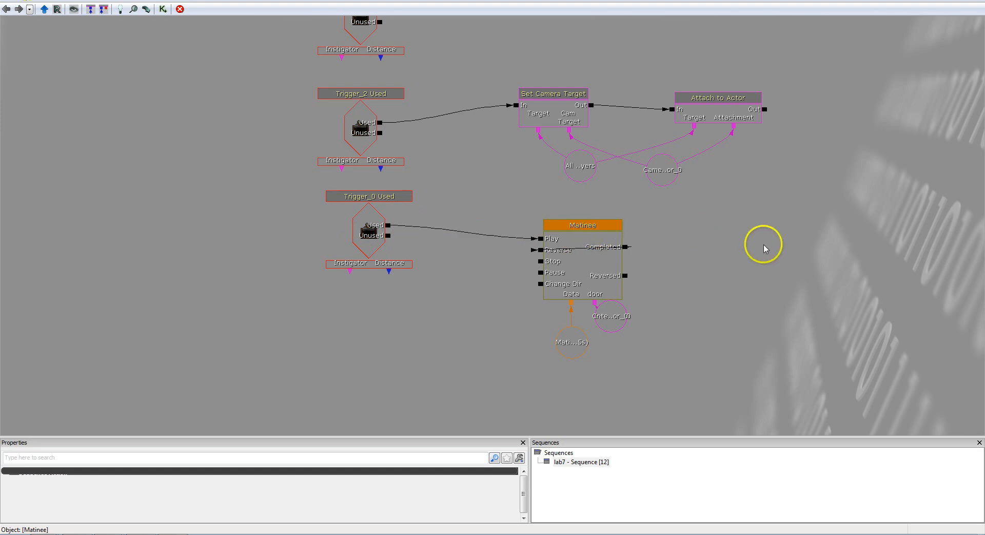
left_click_drag(763, 249, 692, 326)
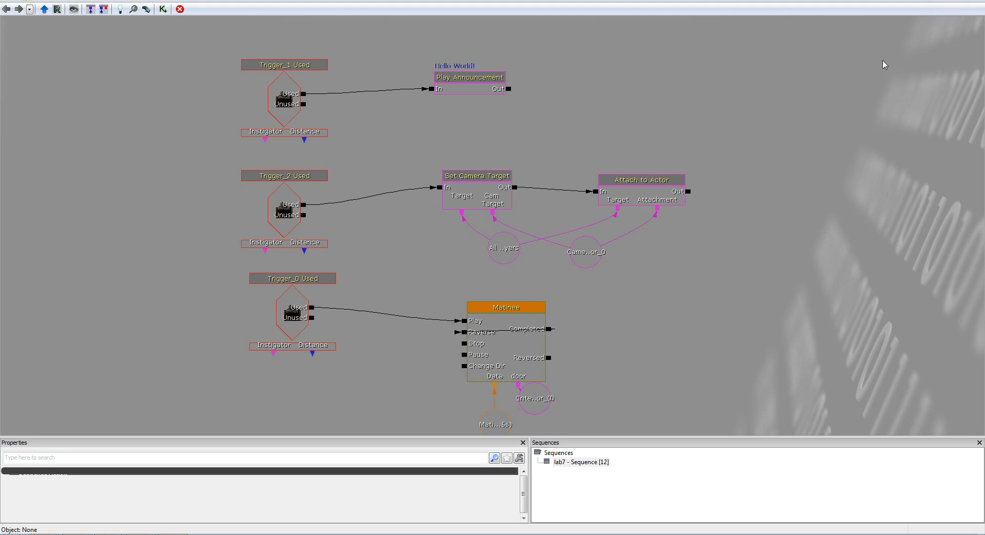
left_click(974, 2)
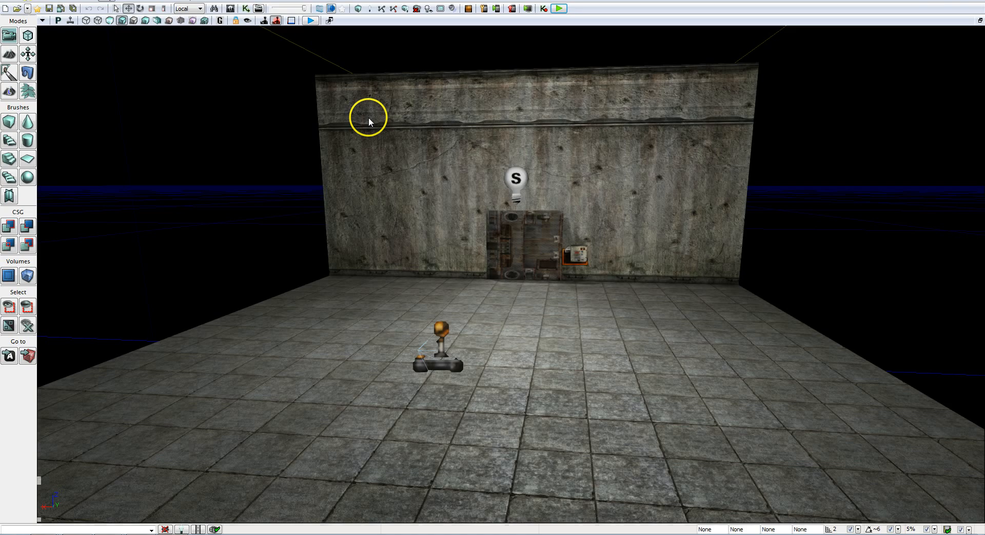
- Open the Content Browser and move its window fully into view over the level
left_click(232, 9)
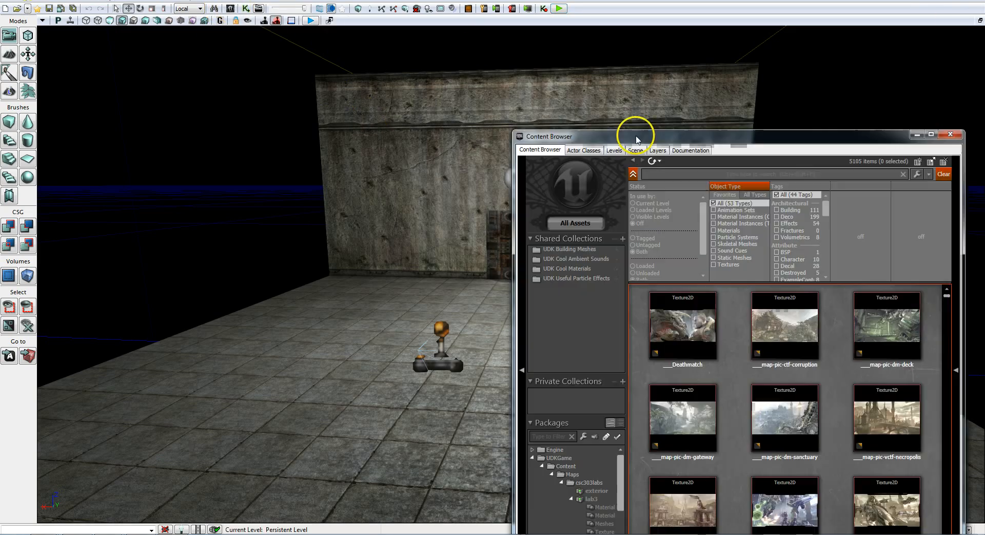
left_click_drag(636, 140, 465, 64)
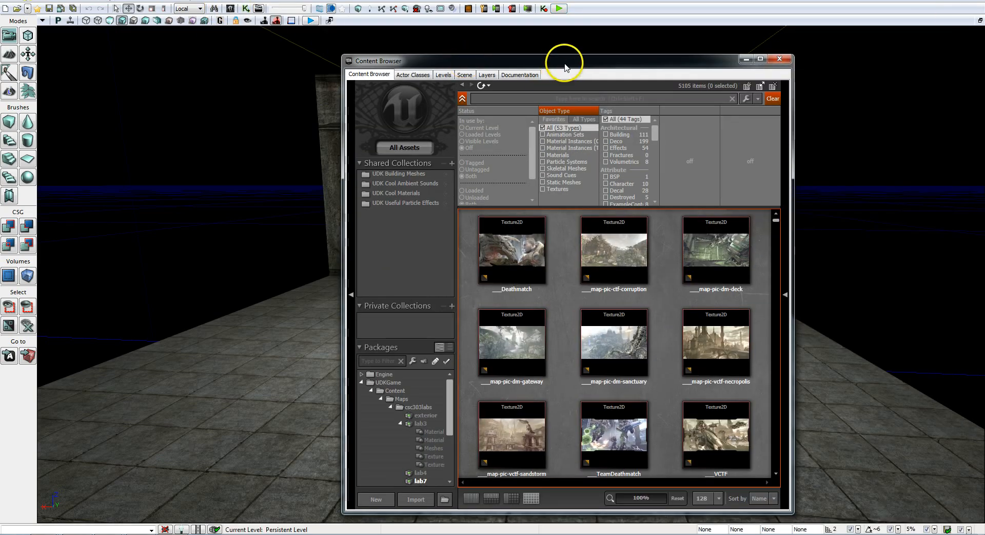
left_click_drag(566, 65, 574, 34)
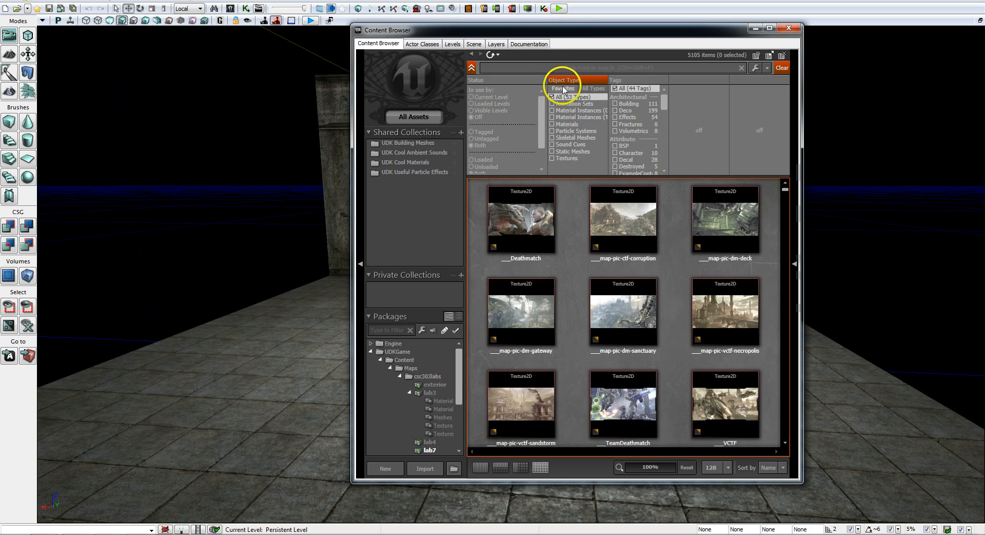
- Show all object types in the asset filter and restrict the list to Sound Wave Data
left_click(593, 90)
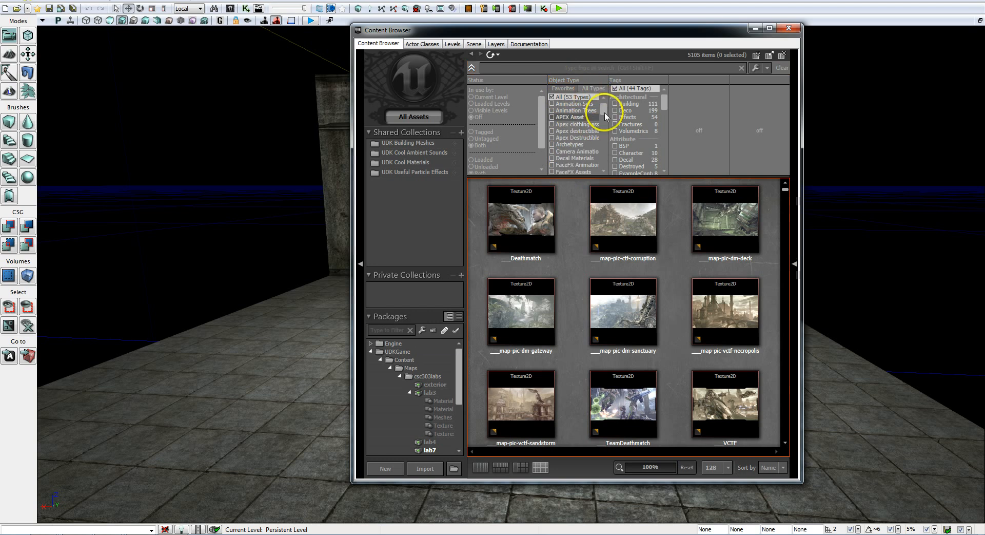
scroll(584, 110, "down", 10)
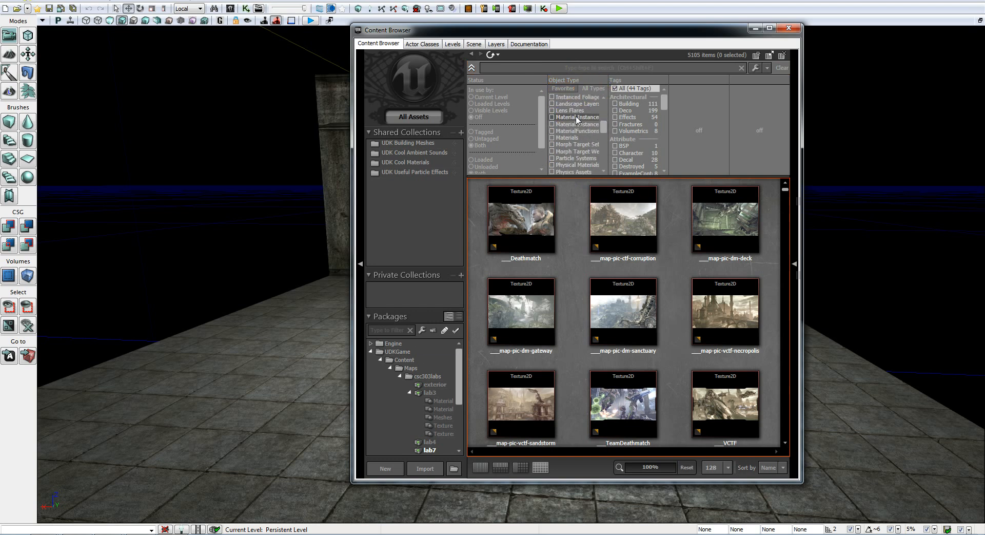
scroll(575, 128, "down", 3)
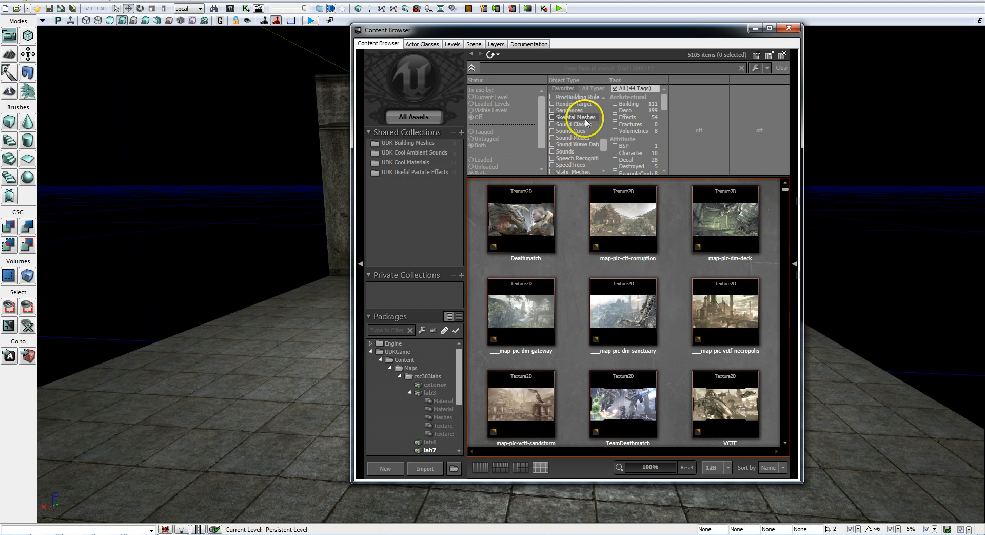
scroll(585, 129, "up", 3)
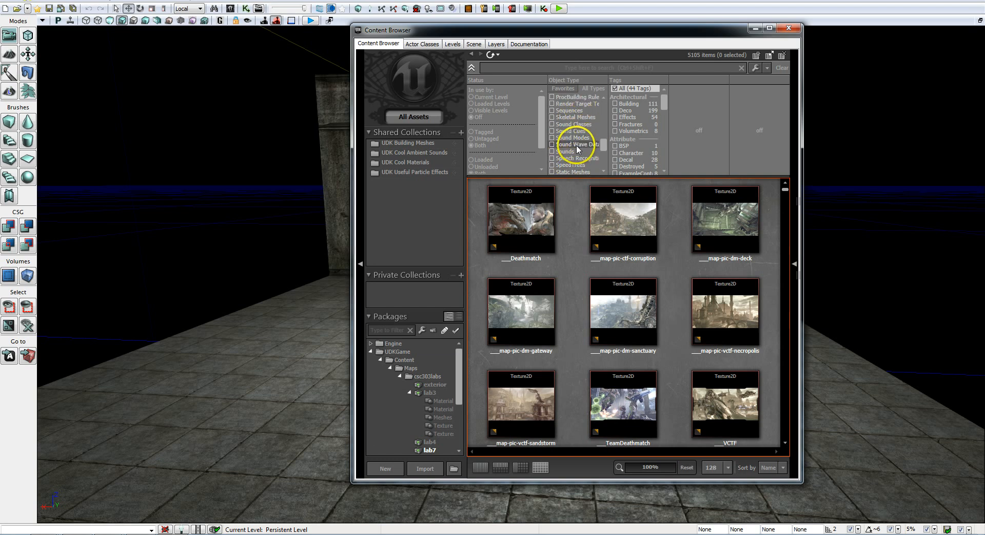
left_click(574, 145)
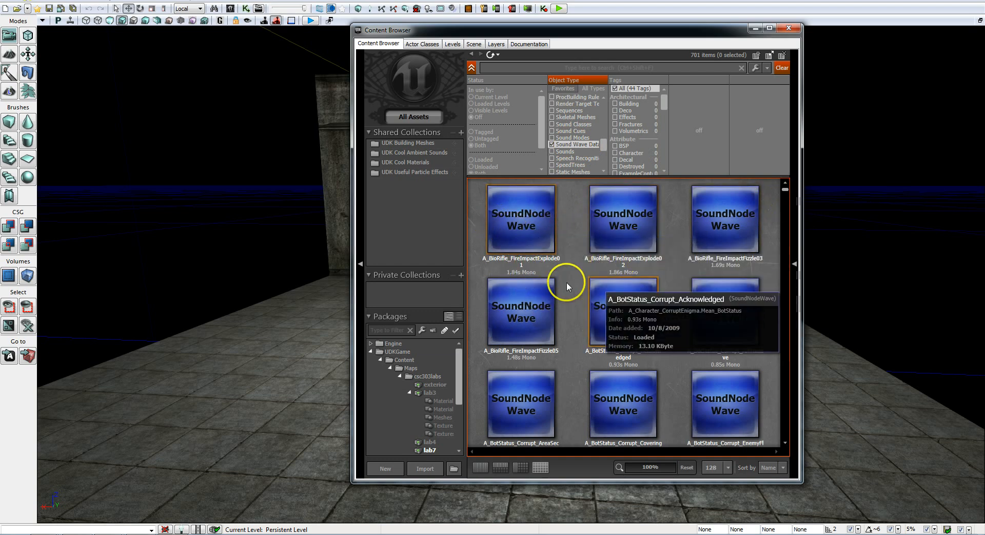
- Look through the sound wave assets and inspect A_BioRifle_FireImpactExplode01 and A_BioRifle_FireImpactExplode02
scroll(570, 284, "down", 2)
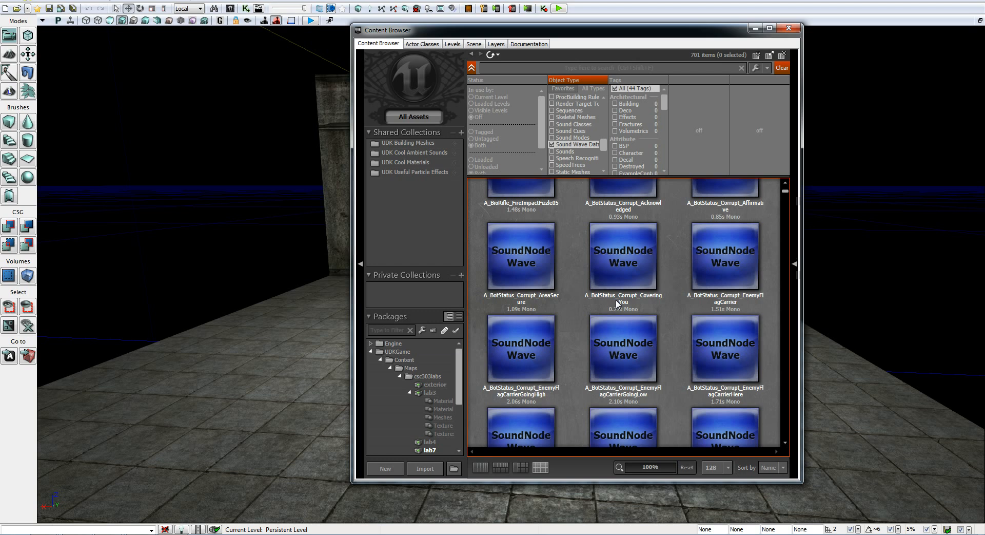
scroll(618, 303, "up", 3)
left_click(610, 262)
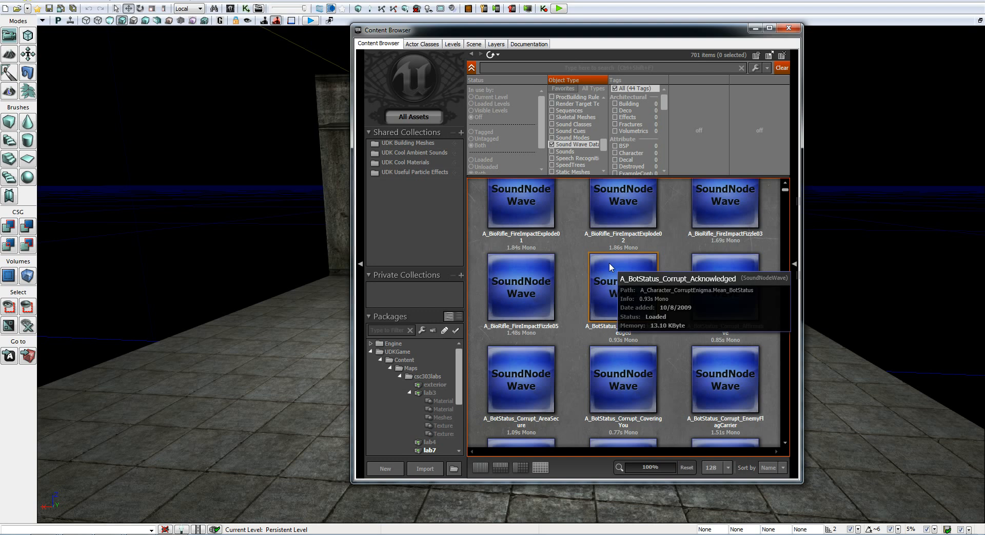
scroll(567, 229, "up", 1)
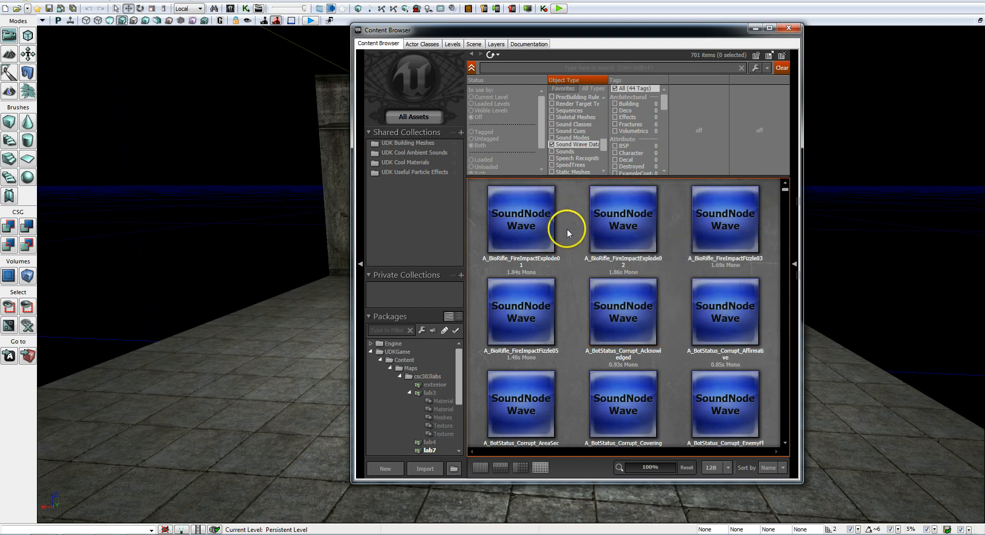
left_click(527, 226)
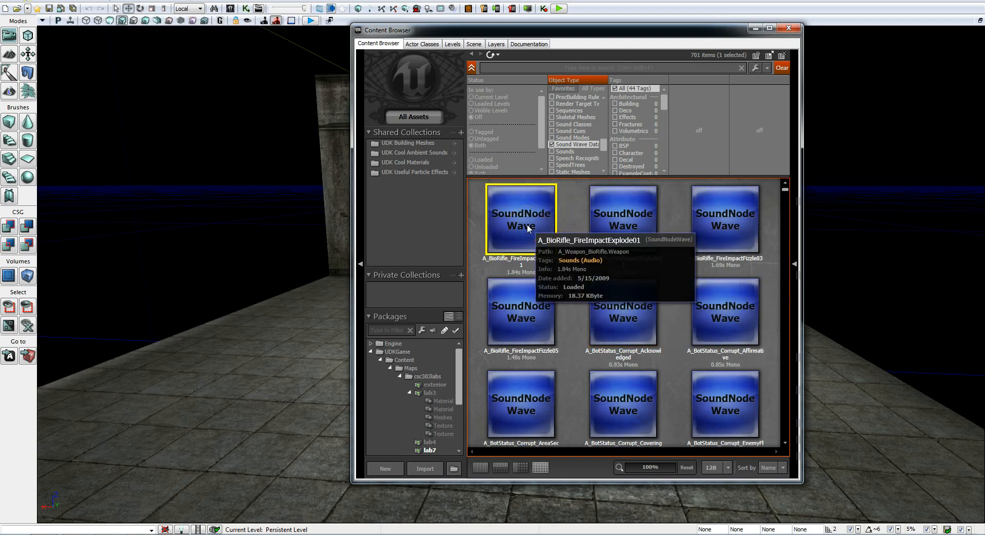
left_click(623, 220)
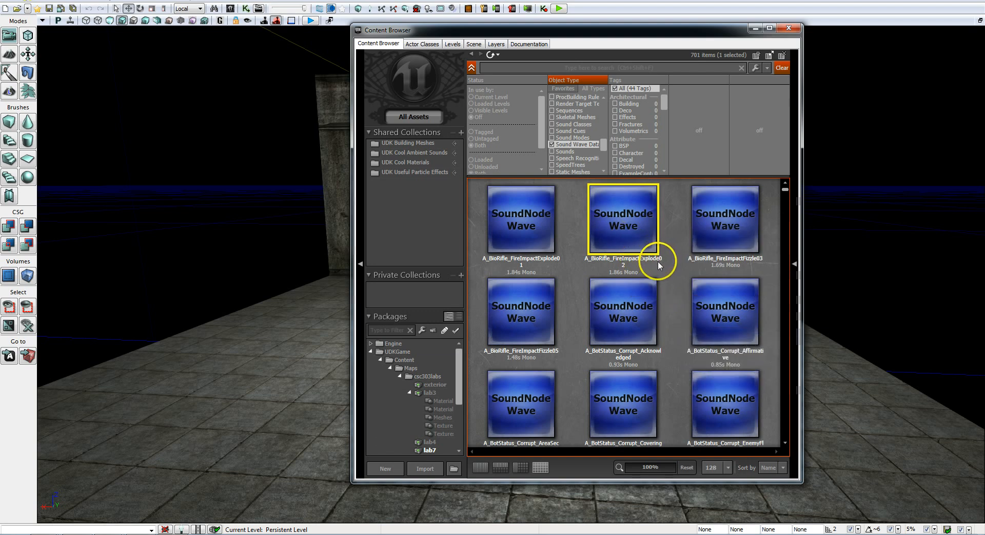
mouse_move(634, 233)
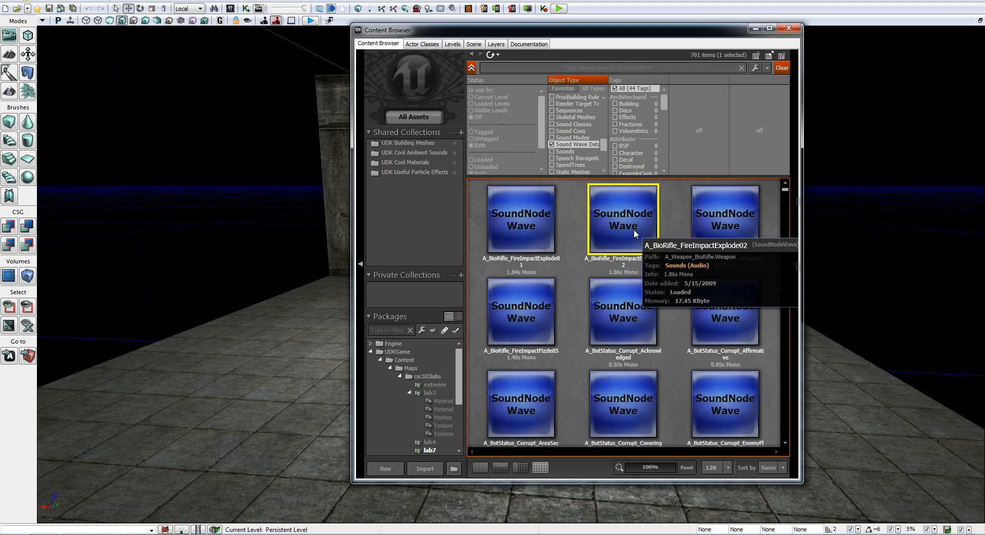
- Switch the filter from Sound Wave Data to Sound Cues, and inspect the BioRifle FireImpactExplode and FireImpactFizzle cues
left_click(552, 145)
left_click(552, 132)
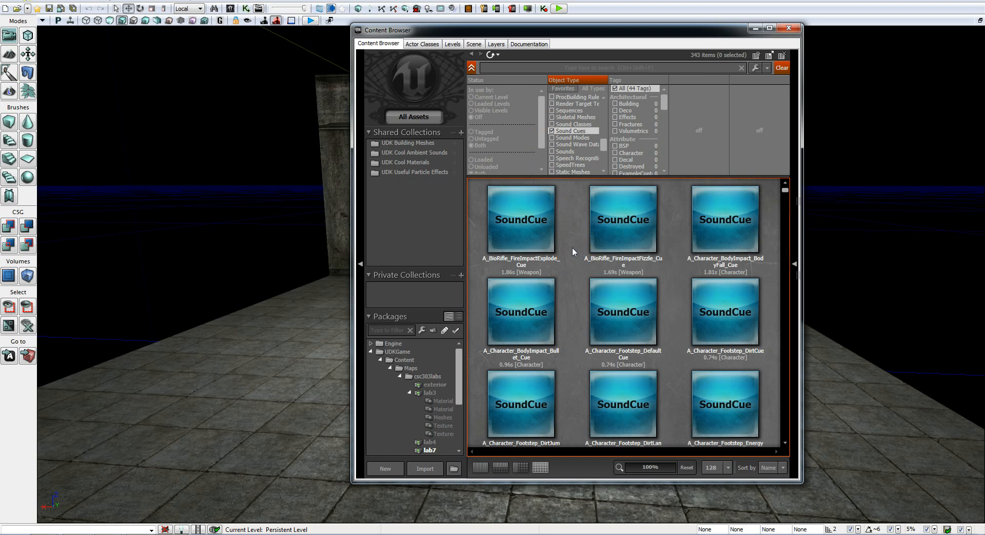
left_click(520, 231)
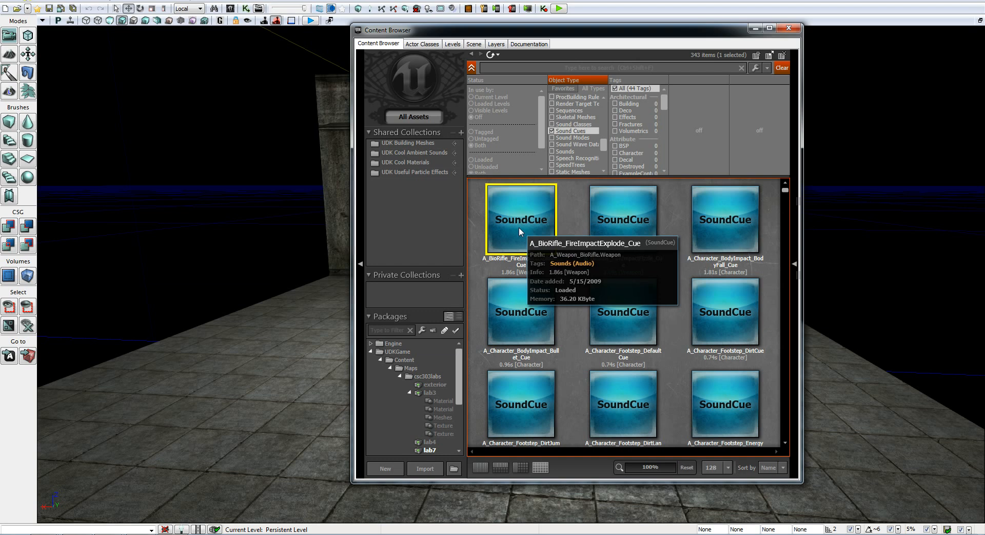
left_click(623, 219)
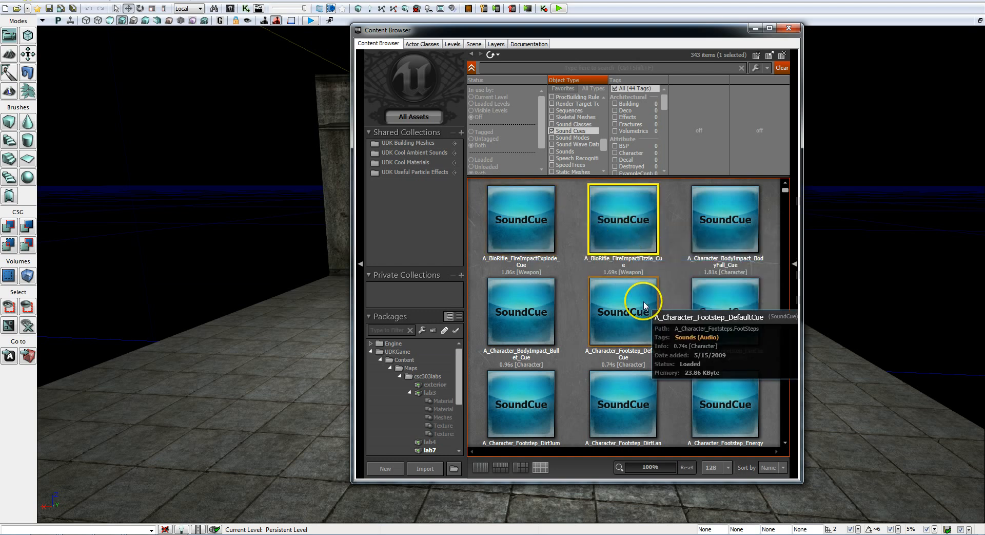
- Browse the sound cues and search them for "impact"
scroll(642, 302, "down", 3)
scroll(645, 315, "down", 3)
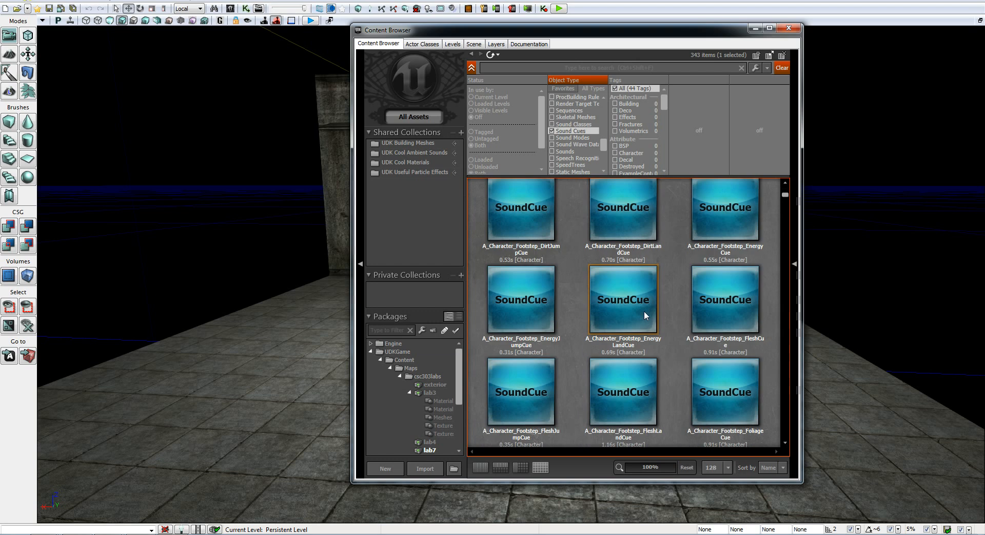
scroll(645, 311, "down", 1)
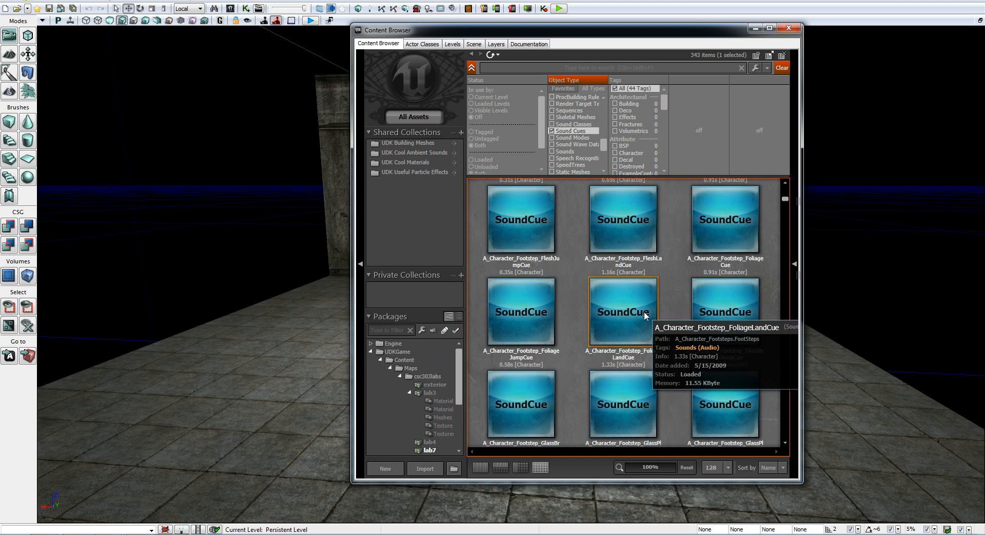
scroll(645, 309, "down", 1)
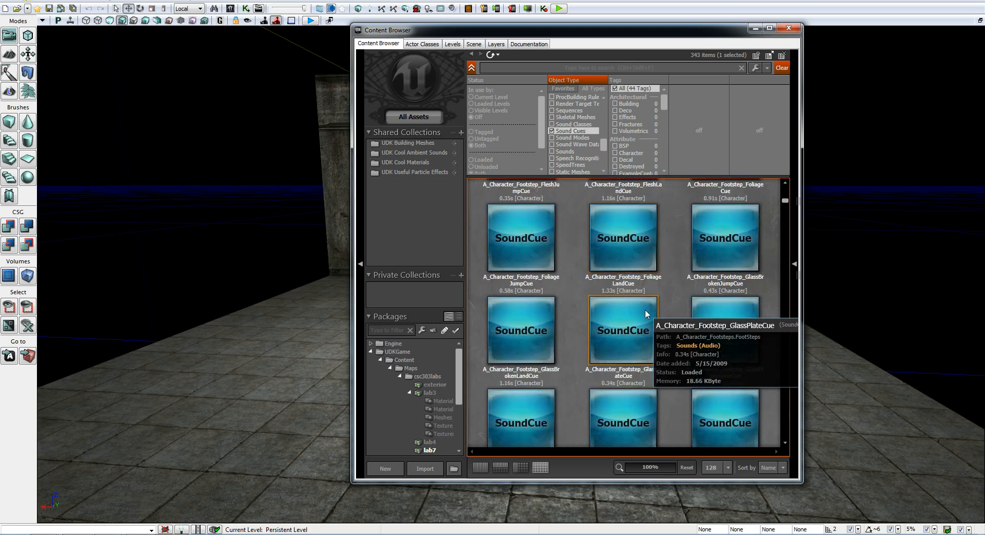
scroll(645, 309, "down", 2)
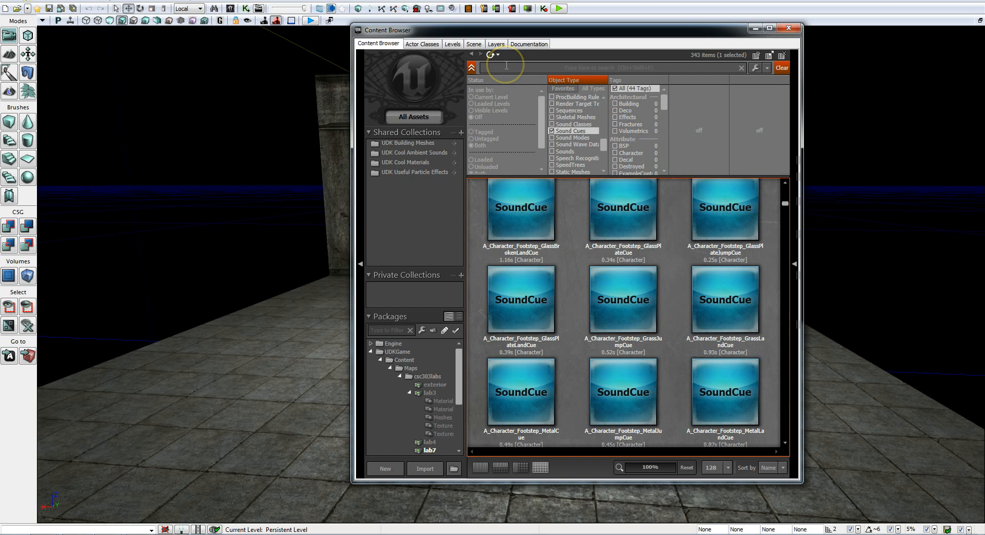
type("impact")
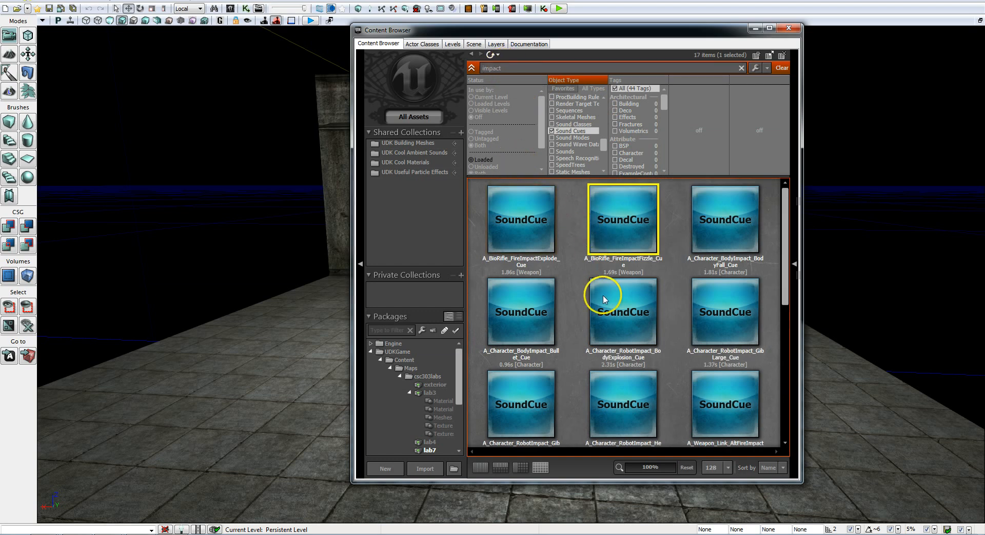
scroll(721, 269, "down", 2)
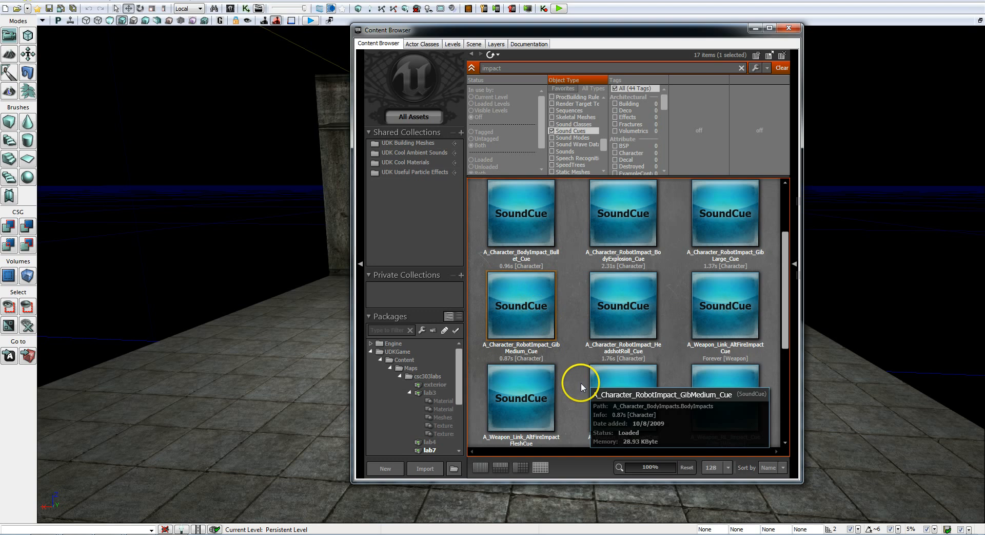
- Open A_Character_RobotImpact_GibMedium_Cue in the Sound Cue Editor and move the editor window toward the middle of the screen
left_click(531, 294)
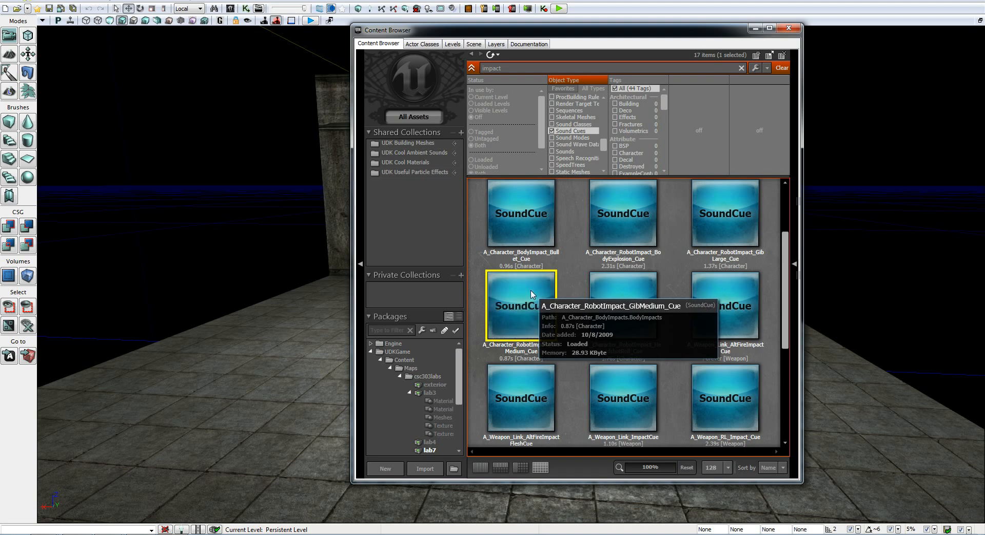
right_click(531, 294)
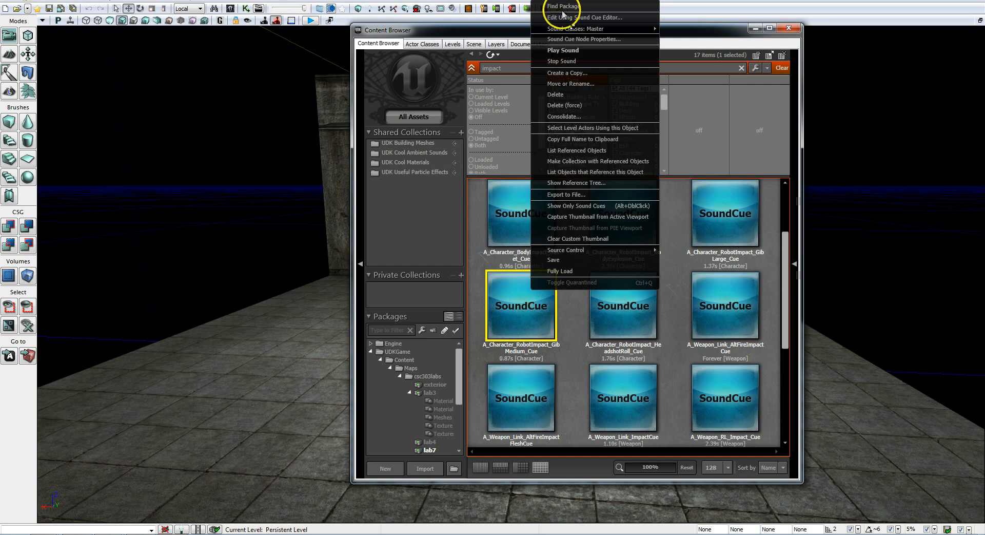
left_click(590, 18)
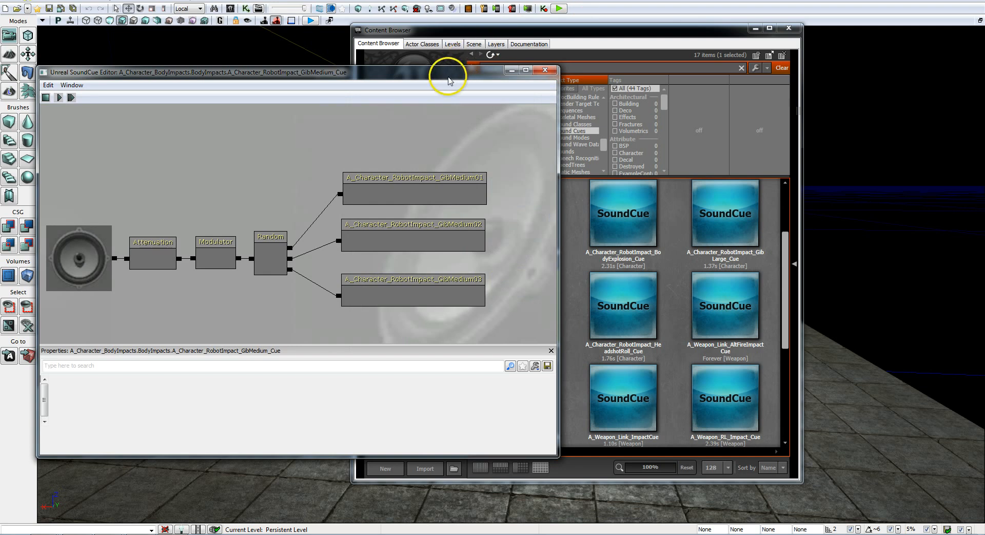
left_click_drag(489, 73, 630, 54)
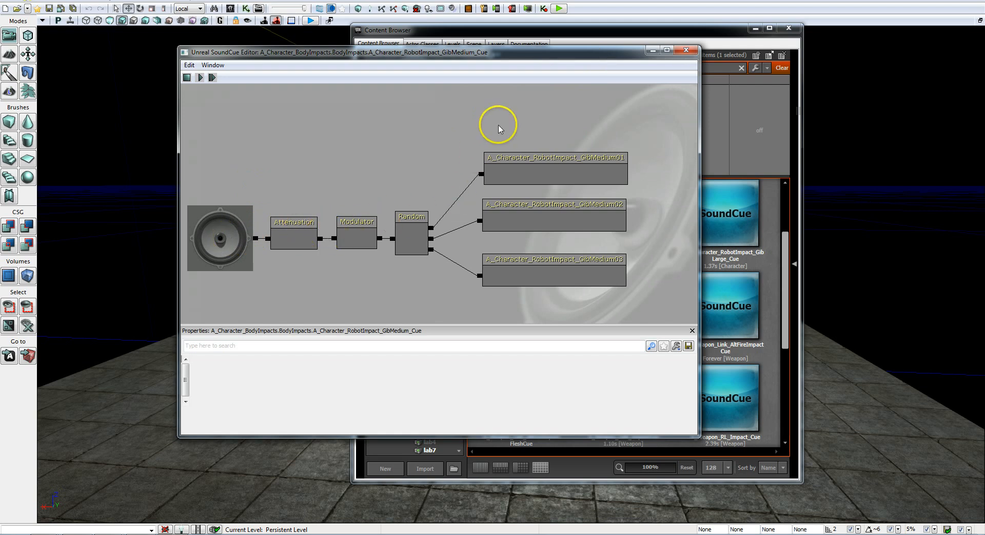
- Select the GibMedium01, GibMedium02 and GibMedium03 wave nodes in turn to audition them individually
left_click(554, 162)
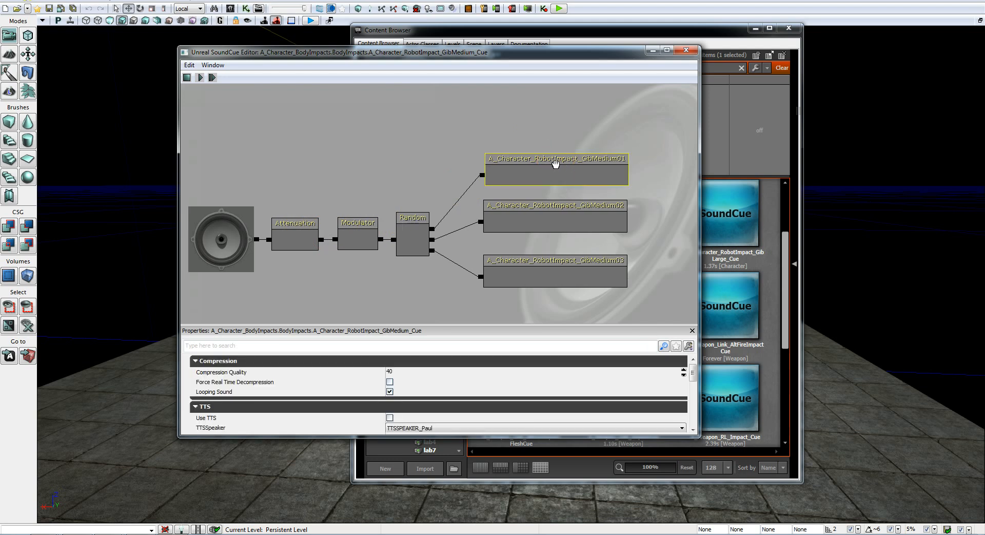
left_click(550, 162)
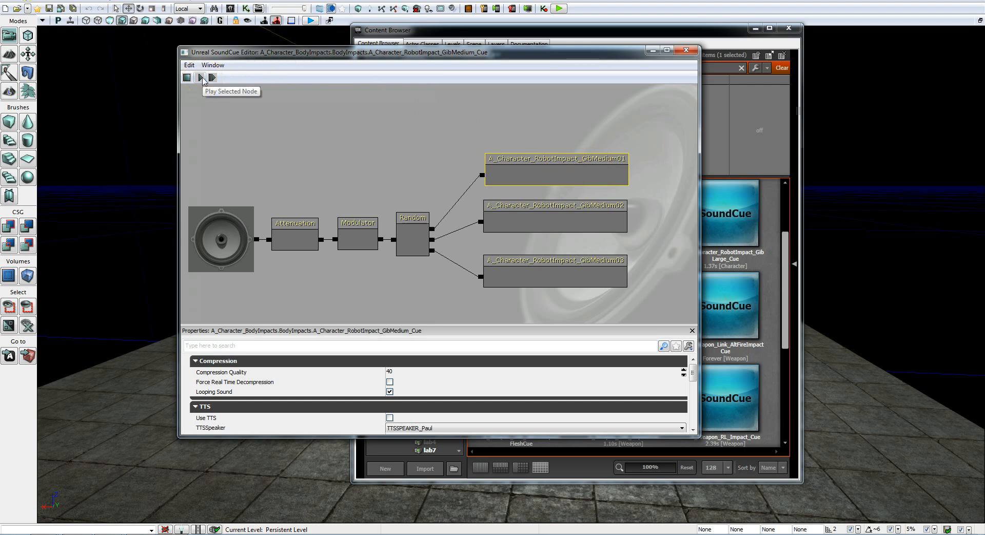
left_click(542, 203)
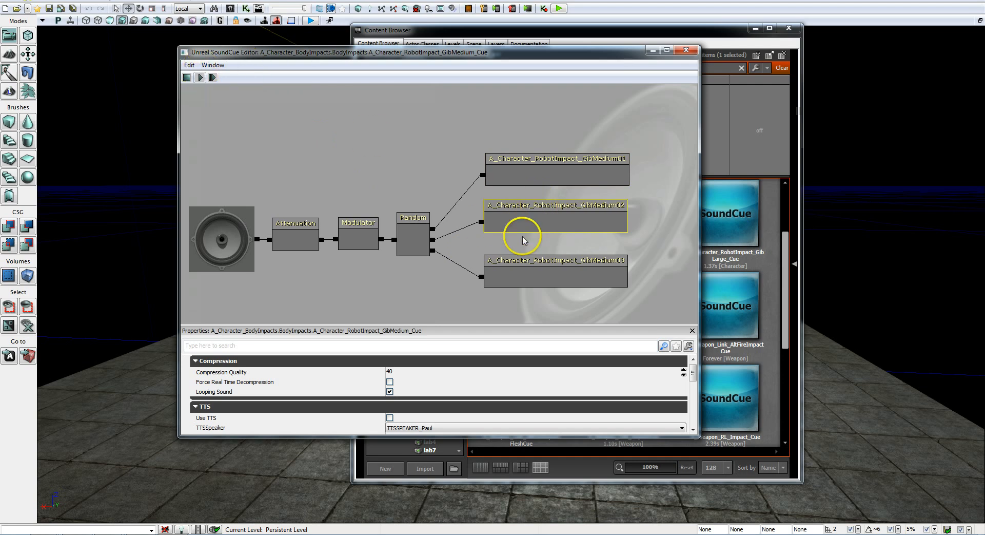
left_click(563, 265)
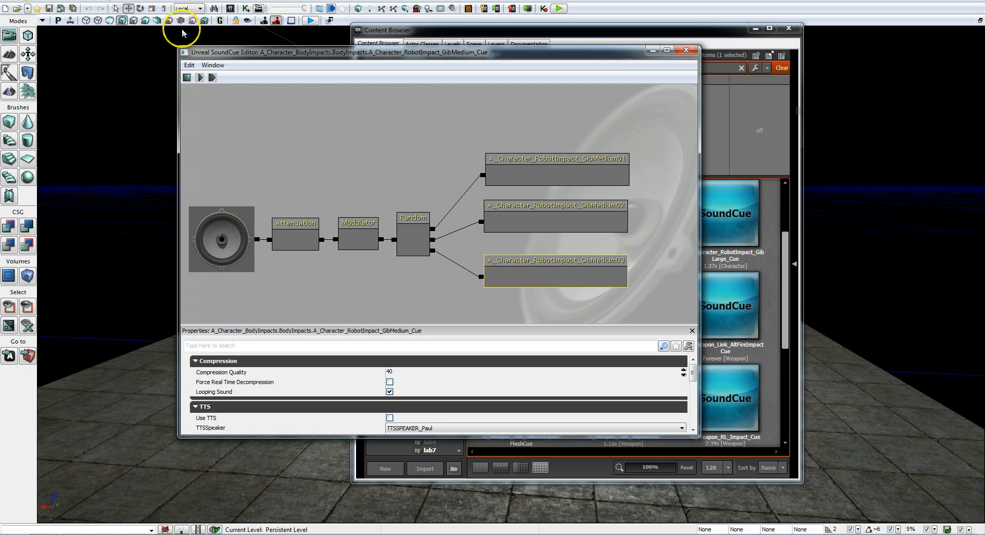
left_click(200, 77)
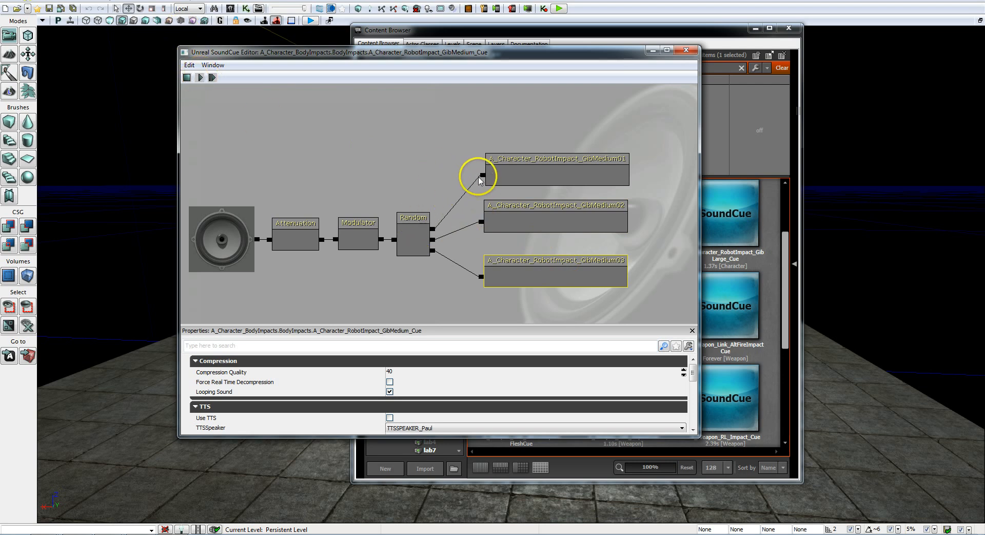
- Examine the Random node's weights and the explanation of its Randomize Without Replacement option
left_click(413, 222)
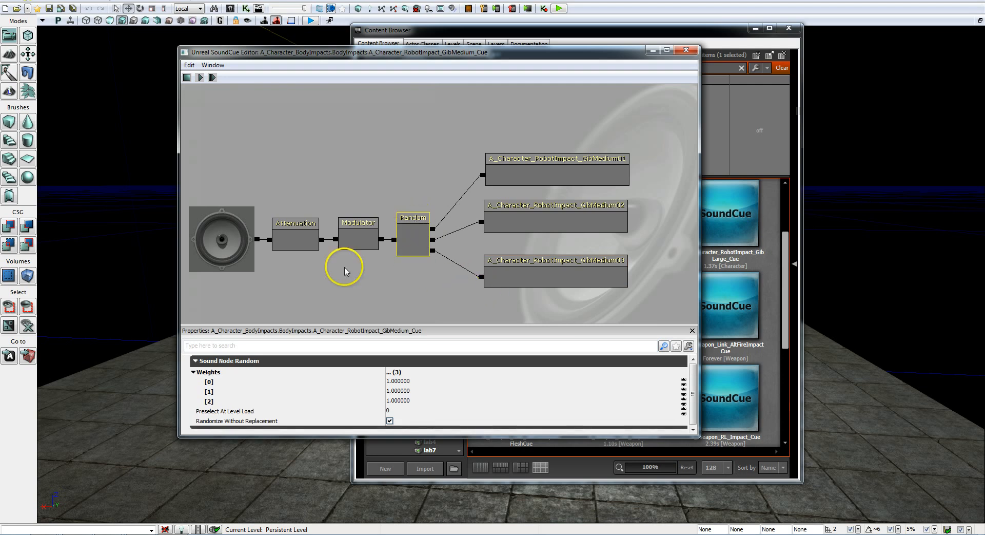
left_click(418, 236)
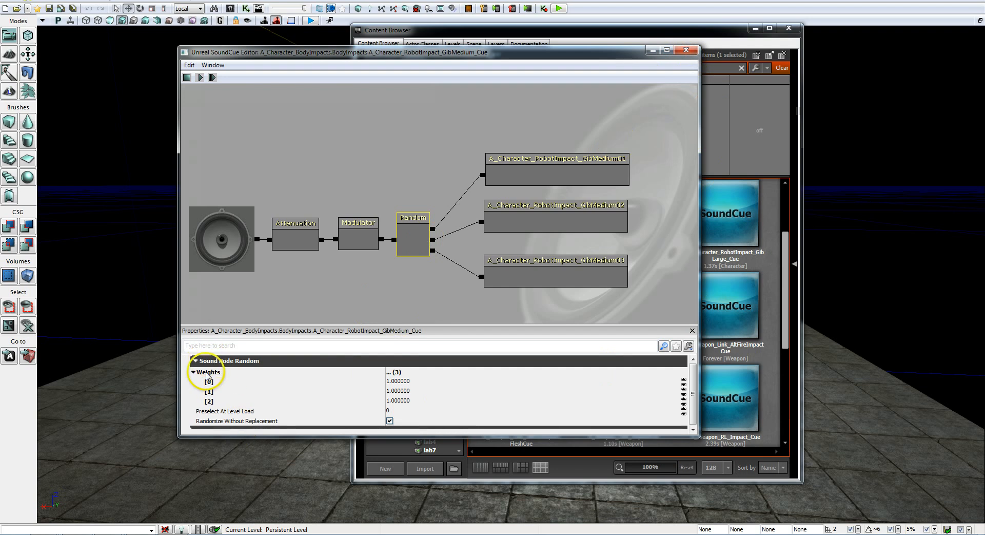
mouse_move(248, 426)
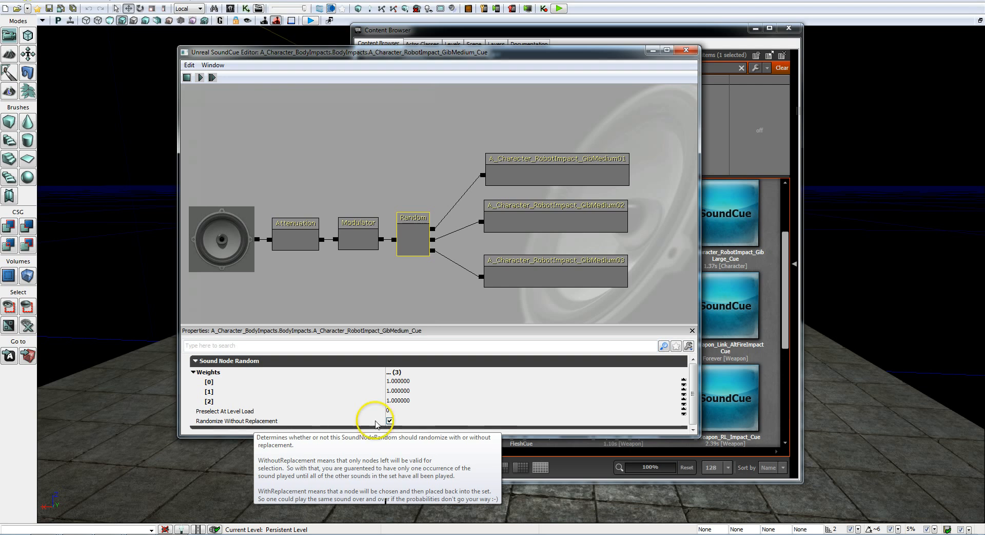
- Examine the Modulator node's pitch and volume bounds and the Attenuation node's distance and radius settings
left_click(367, 229)
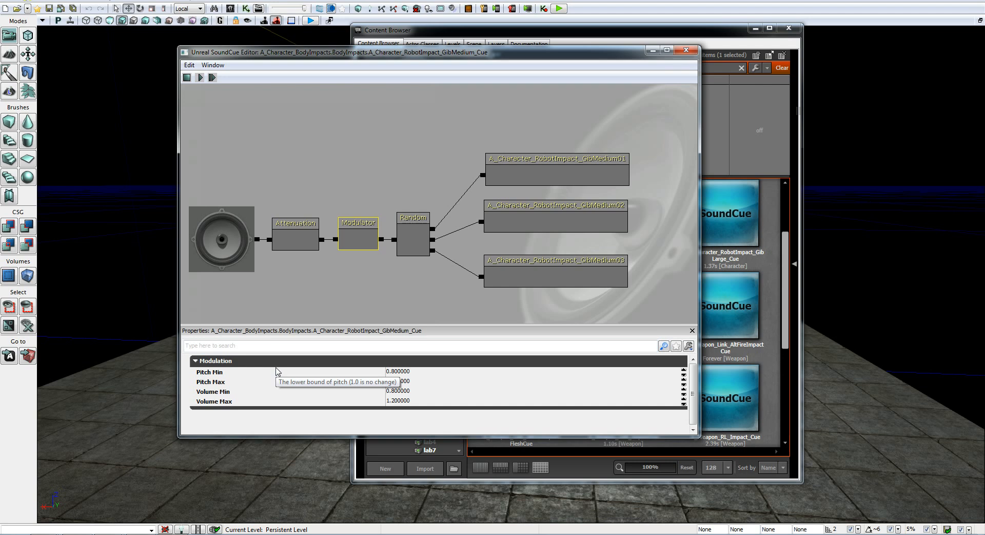
left_click(303, 228)
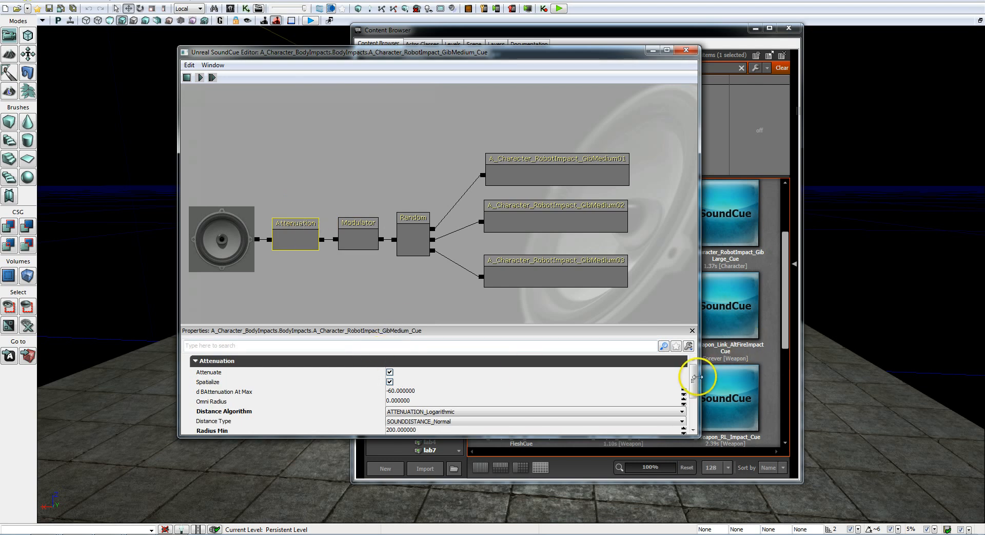
left_click_drag(695, 375, 696, 391)
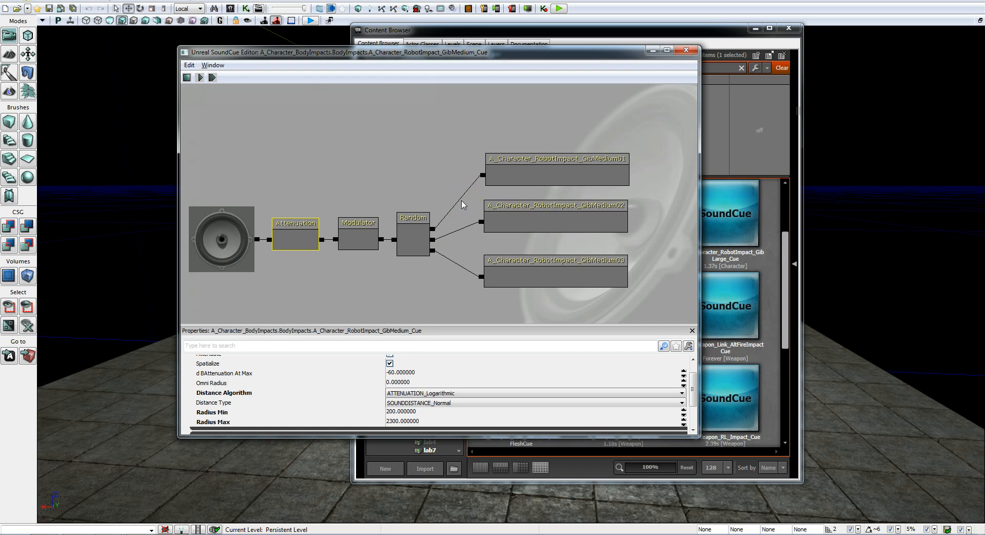
- Close the Sound Cue Editor and examine the SFX, Music and Voice sound classes available for the GibMedium cue
left_click(857, 262)
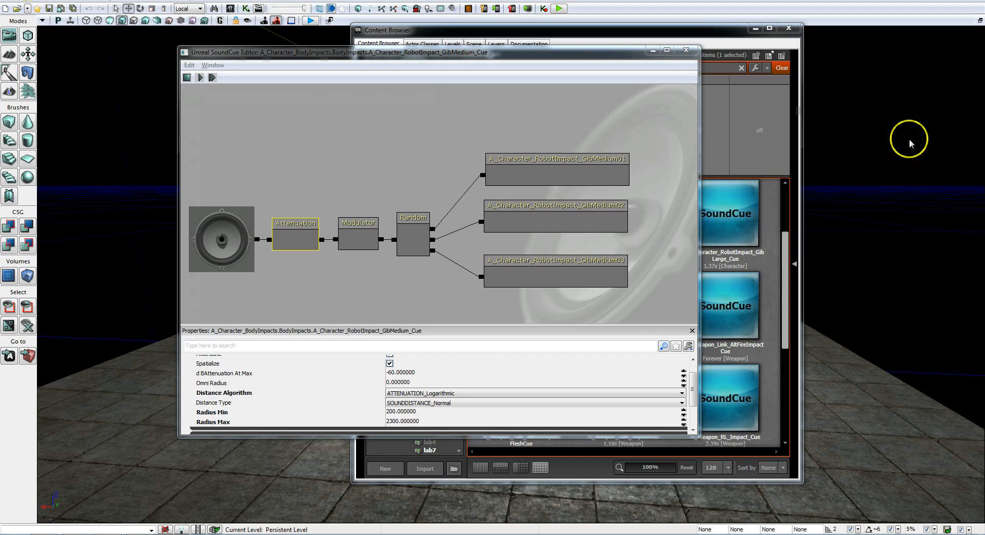
left_click(686, 50)
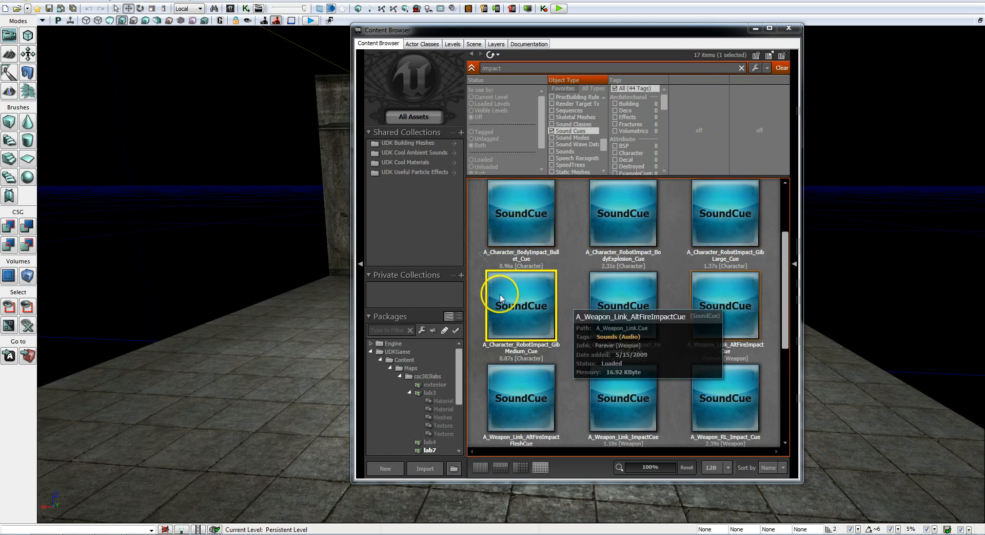
right_click(528, 304)
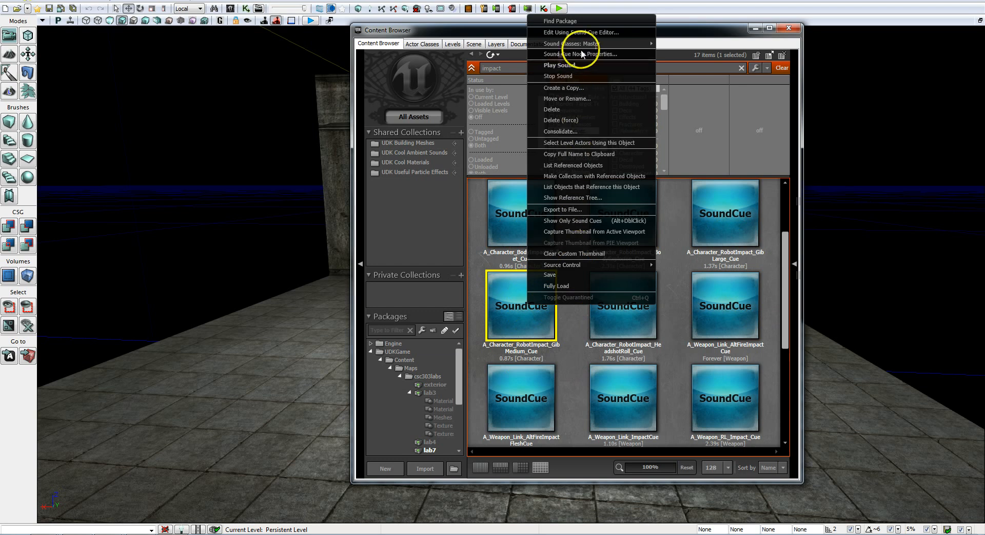
mouse_move(584, 47)
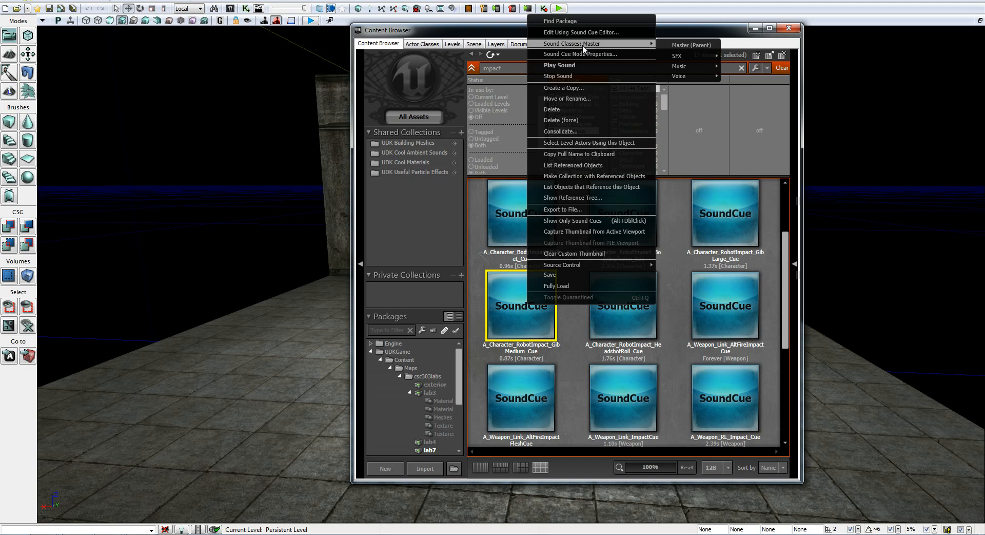
mouse_move(688, 53)
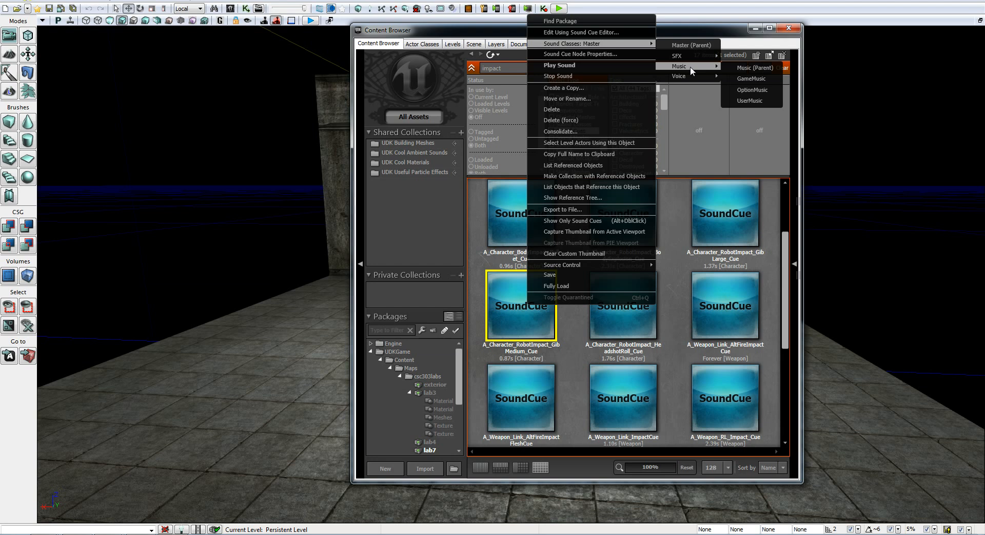
left_click(697, 47)
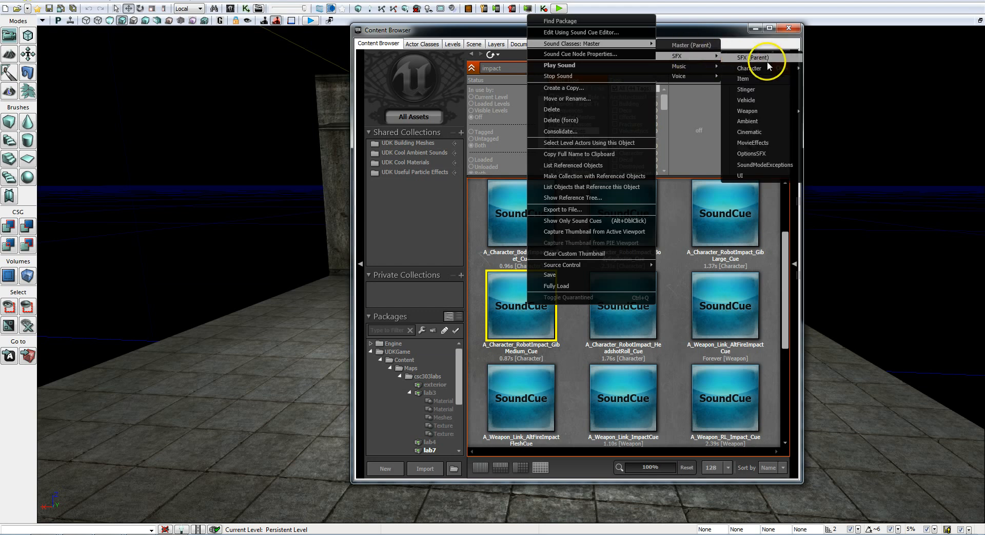
mouse_move(769, 72)
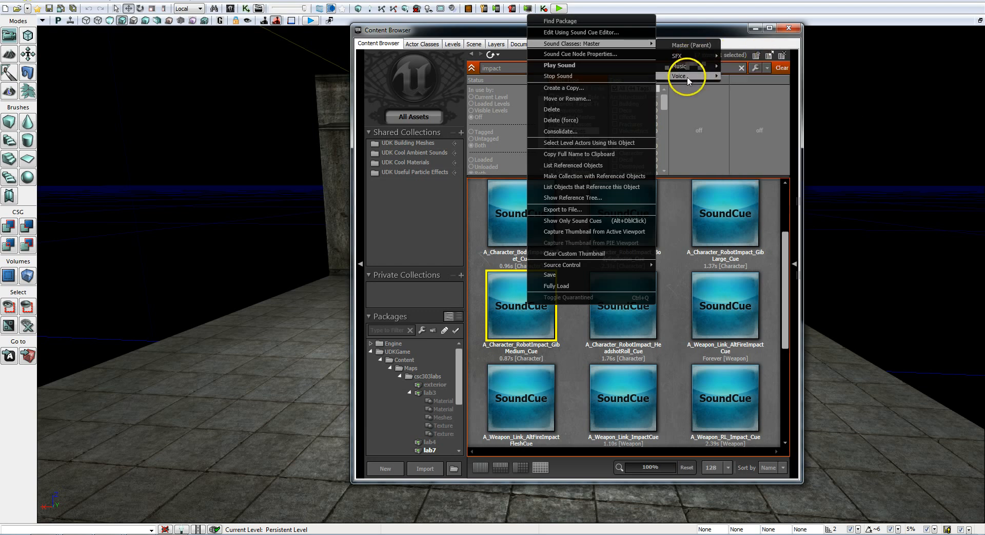
mouse_move(762, 92)
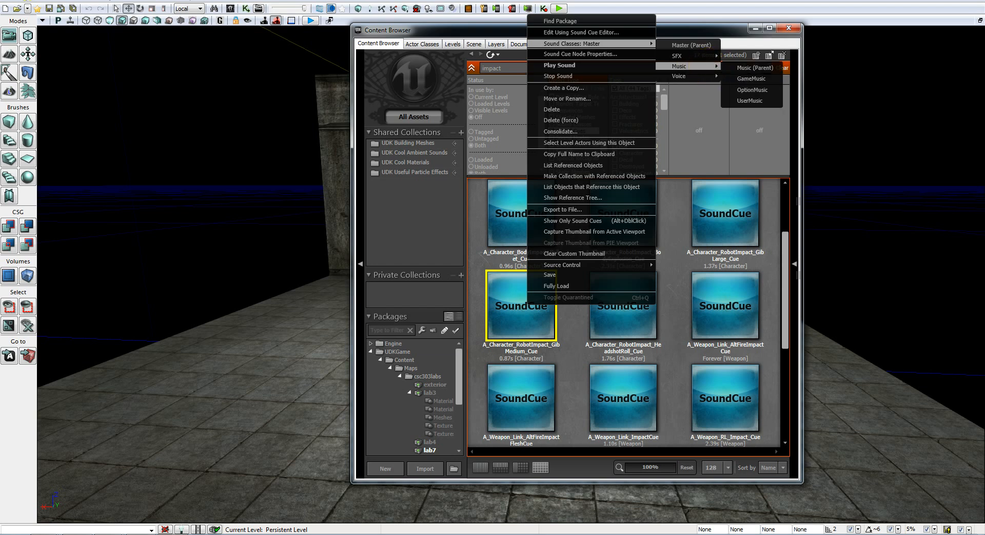
left_click(732, 30)
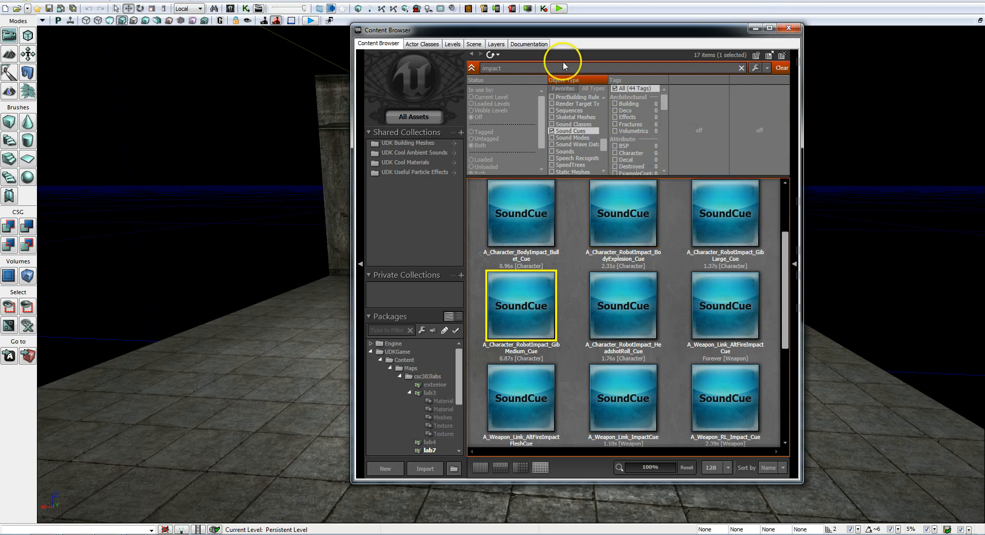
- Switch the Content Browser's object type filter from Sound Cues to Static Meshes
mouse_move(223, 166)
right_mouse_down()
mouse_move(236, 178)
mouse_move(271, 176)
mouse_move(268, 160)
mouse_move(304, 159)
mouse_move(292, 160)
mouse_move(299, 171)
mouse_move(302, 149)
mouse_move(356, 154)
mouse_move(223, 166)
right_mouse_up()
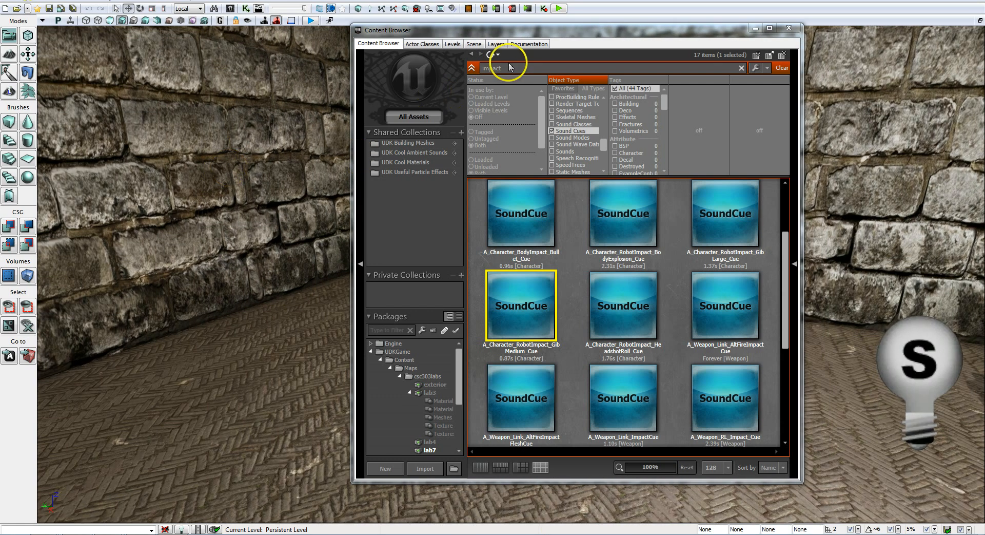
left_click(553, 132)
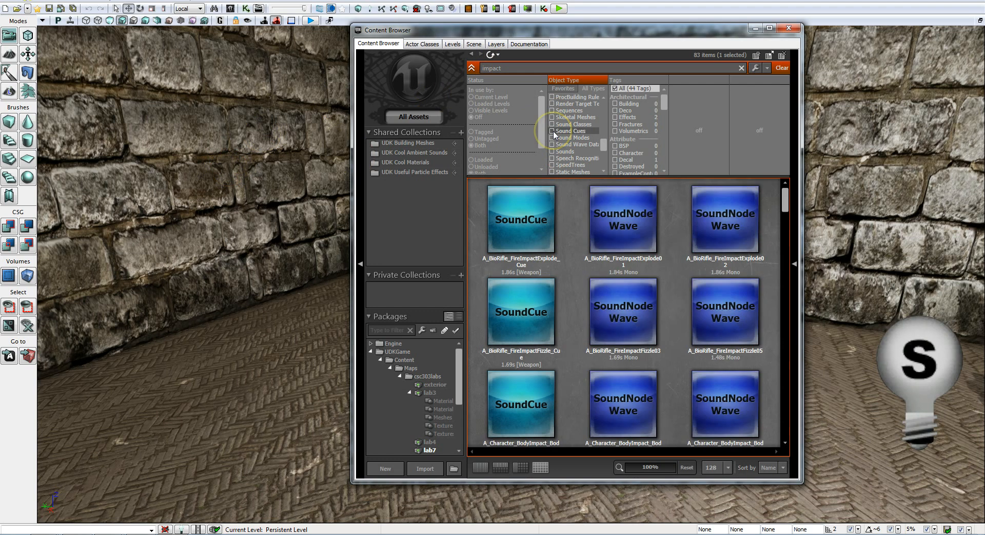
scroll(552, 149, "down", 3)
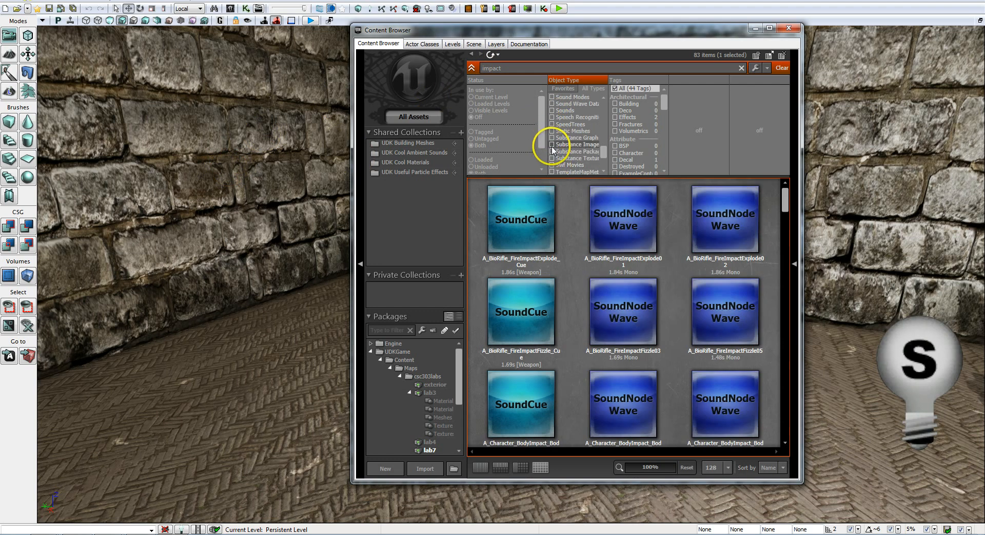
left_click(552, 131)
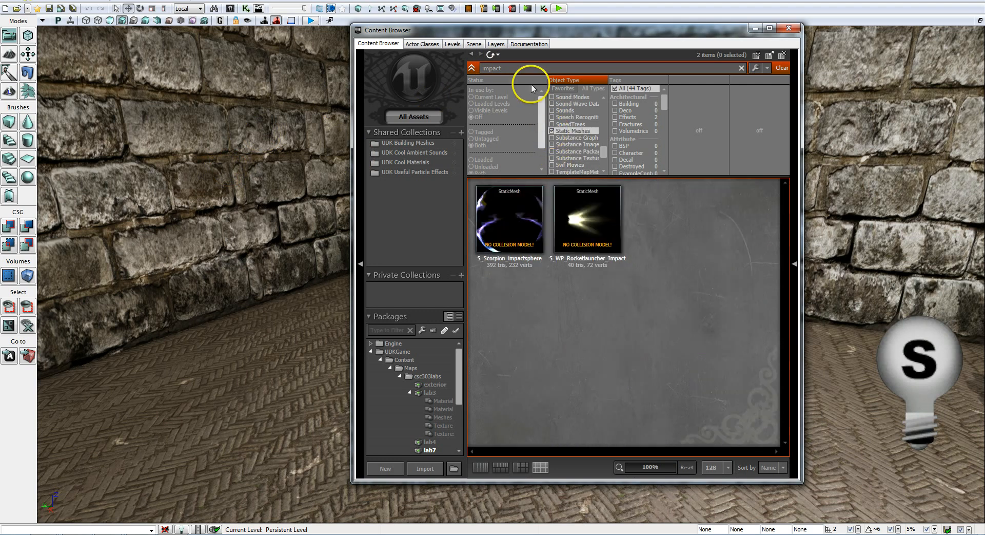
- Replace the asset search text with "storage tanks"
left_click(525, 67)
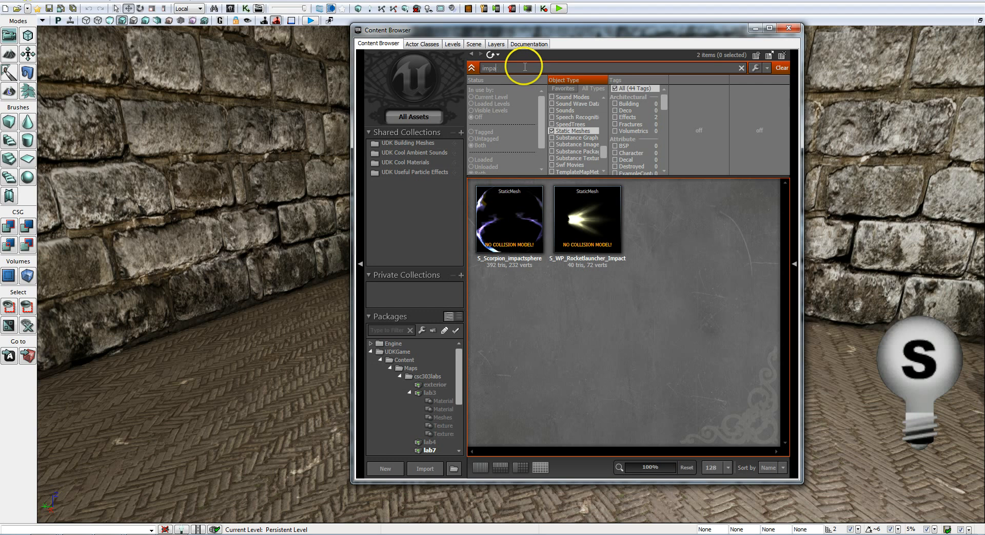
key("BackSpace")
key("BackSpace")
key("BackSpace")
key("BackSpace")
key("BackSpace")
key("BackSpace")
type("st")
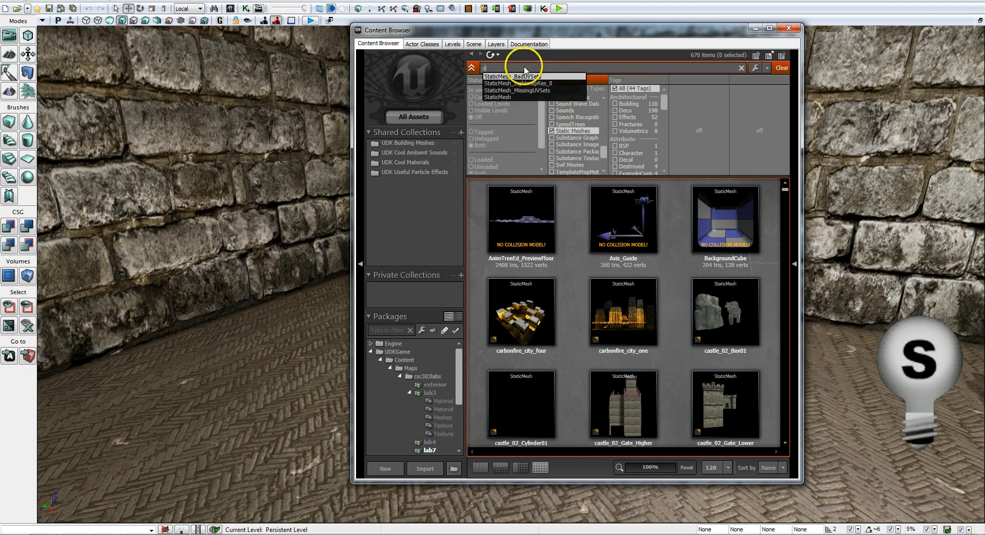
type("orage tanks")
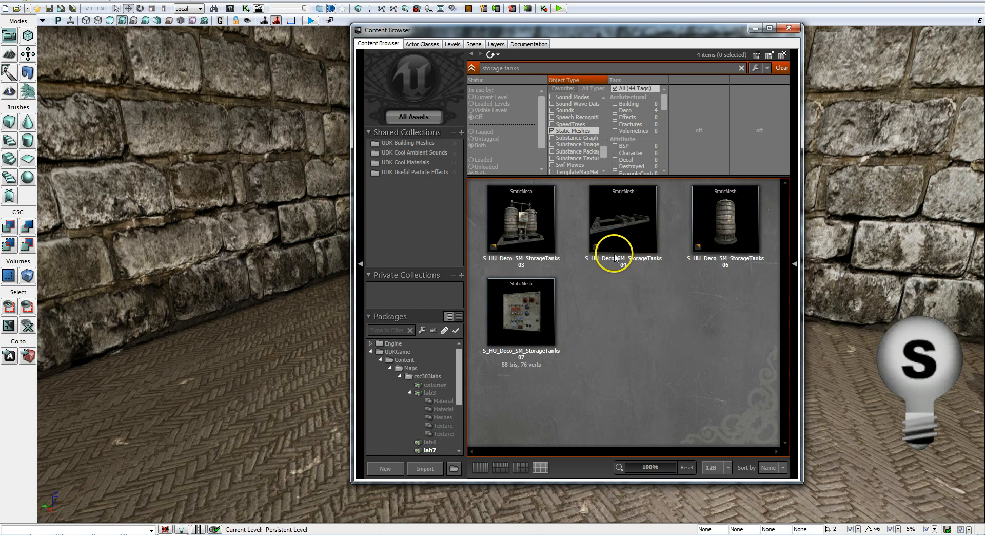
- Place S_HU_Deco_SM_StorageTanks03 on the floor near the brick wall and rotate it horizontally so its control panel faces the room
left_click(527, 219)
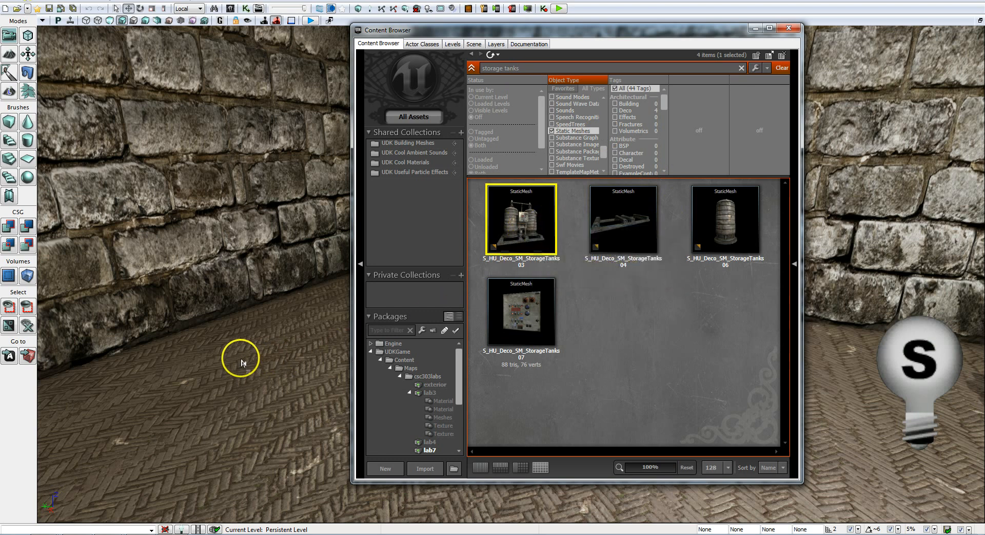
left_click_drag(243, 362, 239, 354)
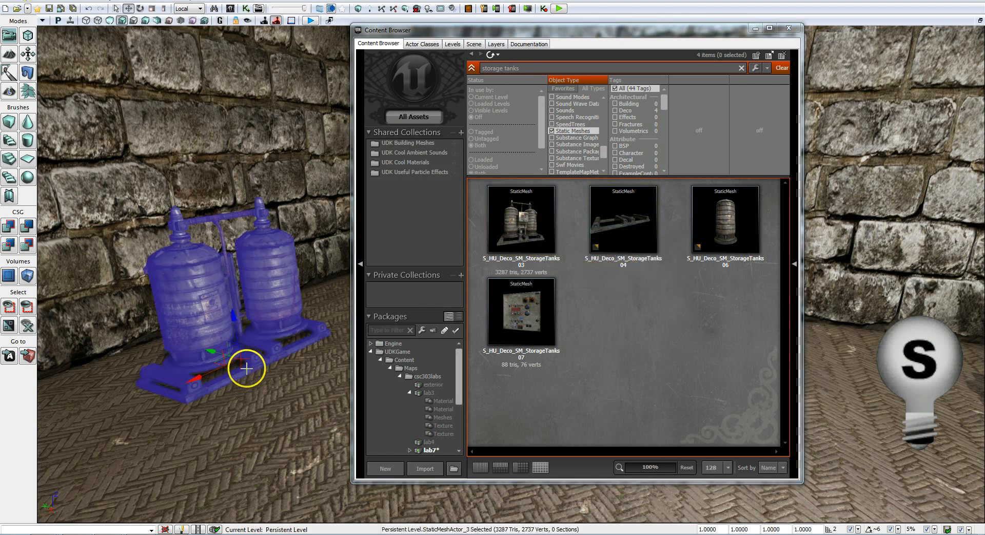
key("space")
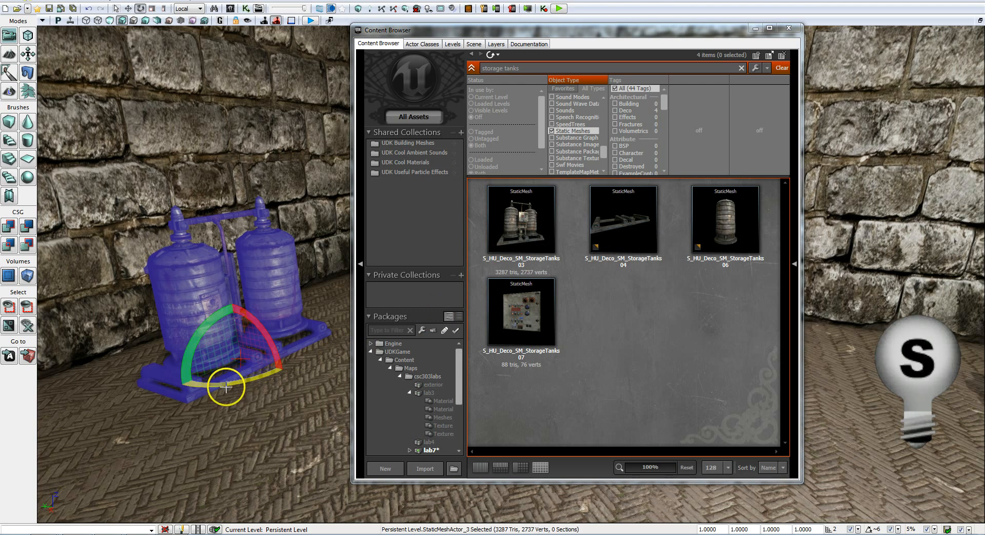
left_click_drag(229, 387, 485, 350)
key("space")
mouse_move(280, 411)
right_mouse_down()
mouse_move(291, 429)
mouse_move(298, 423)
mouse_move(273, 404)
right_mouse_up()
key("space")
mouse_move(228, 380)
right_mouse_down()
mouse_move(259, 375)
mouse_move(246, 375)
right_mouse_up()
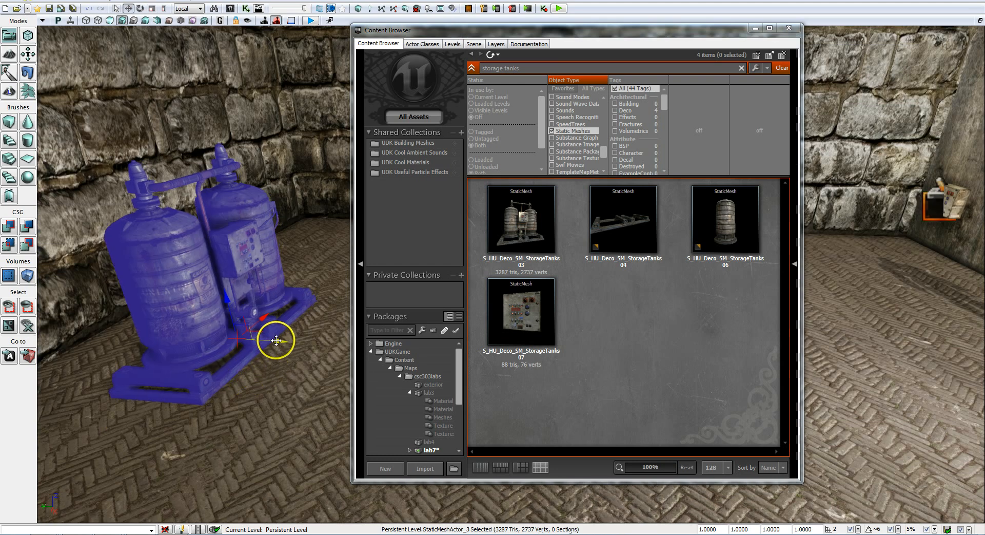
- Move the storage tanks back against the brick wall and close the Content Browser
left_click_drag(276, 341, 216, 339)
left_click_drag(196, 338, 183, 340)
left_click_drag(242, 379, 226, 378)
right_click_drag(227, 378, 275, 376)
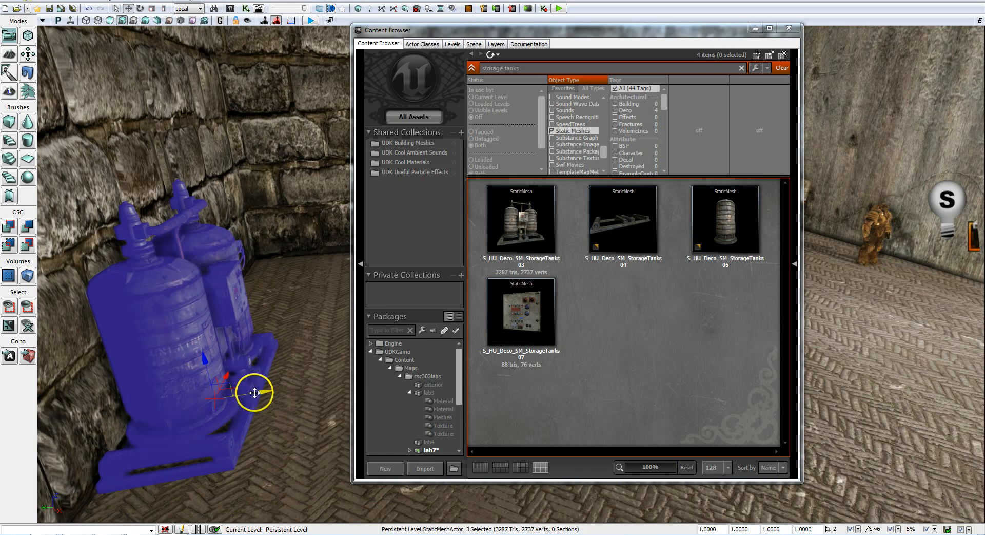
left_click_drag(253, 391, 259, 392)
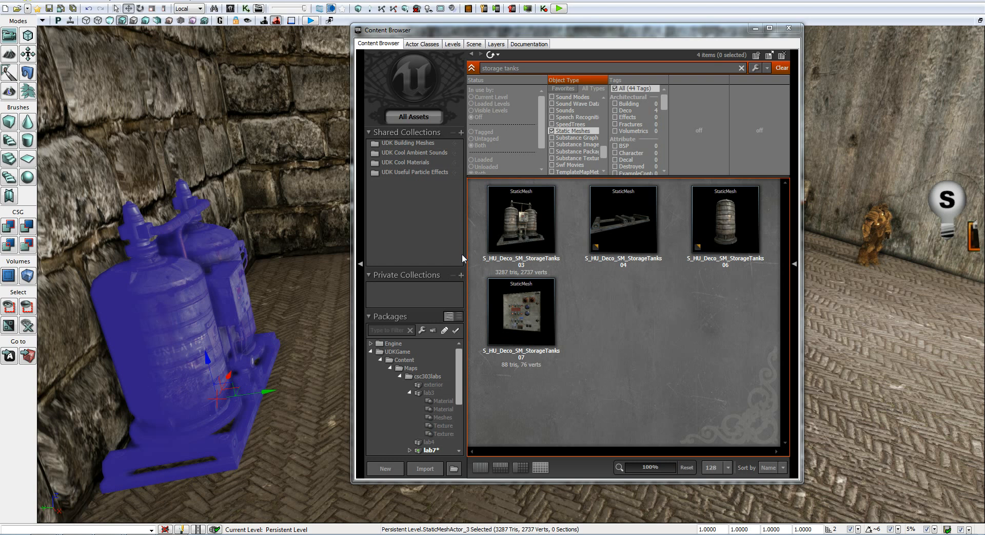
left_click(794, 29)
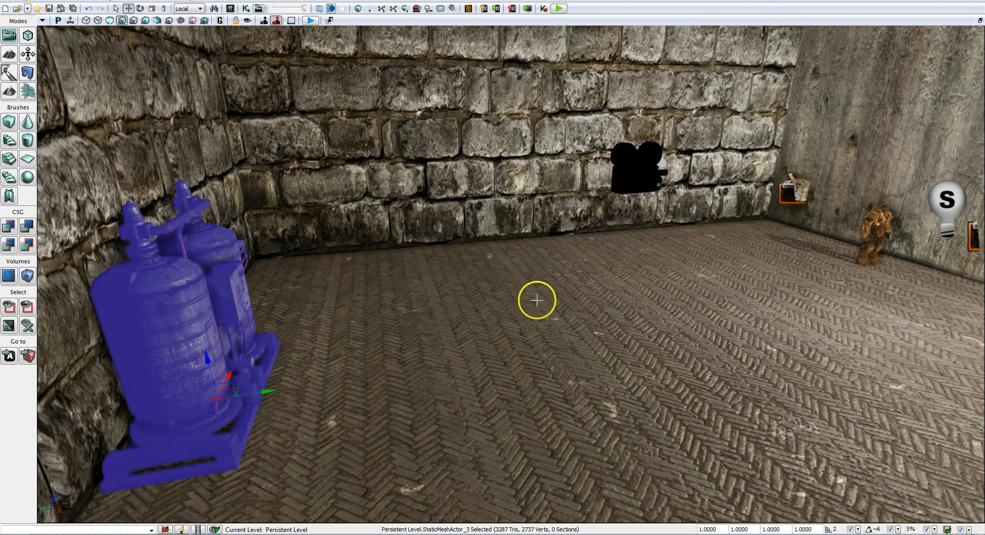
- Start adding an AmbientSound actor on the floor beside the storage tanks and move its Actor Factory dialog clear of them
mouse_move(539, 299)
left_mouse_down()
mouse_move(486, 295)
mouse_move(461, 312)
mouse_move(537, 297)
left_mouse_up()
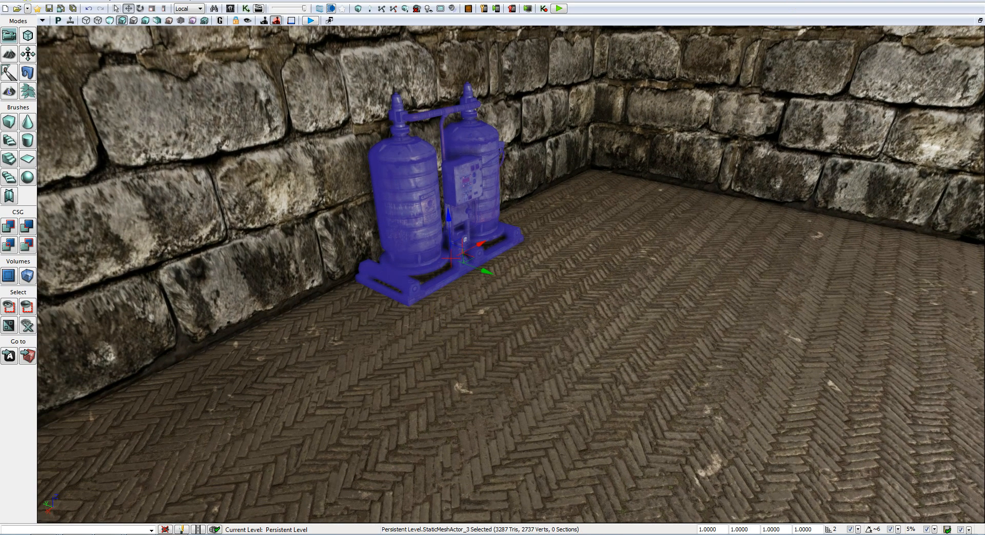
left_click_drag(431, 176, 598, 205)
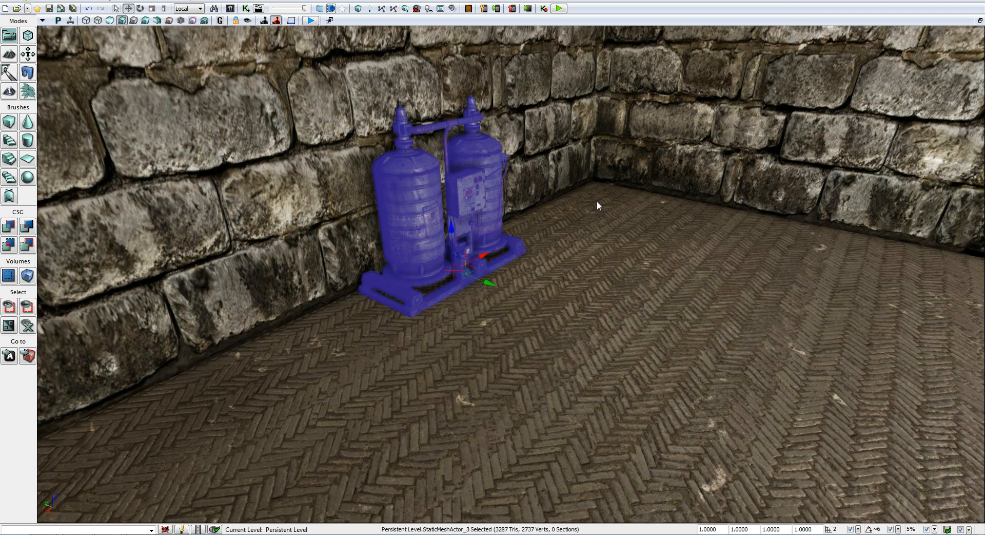
left_click_drag(567, 289, 475, 221)
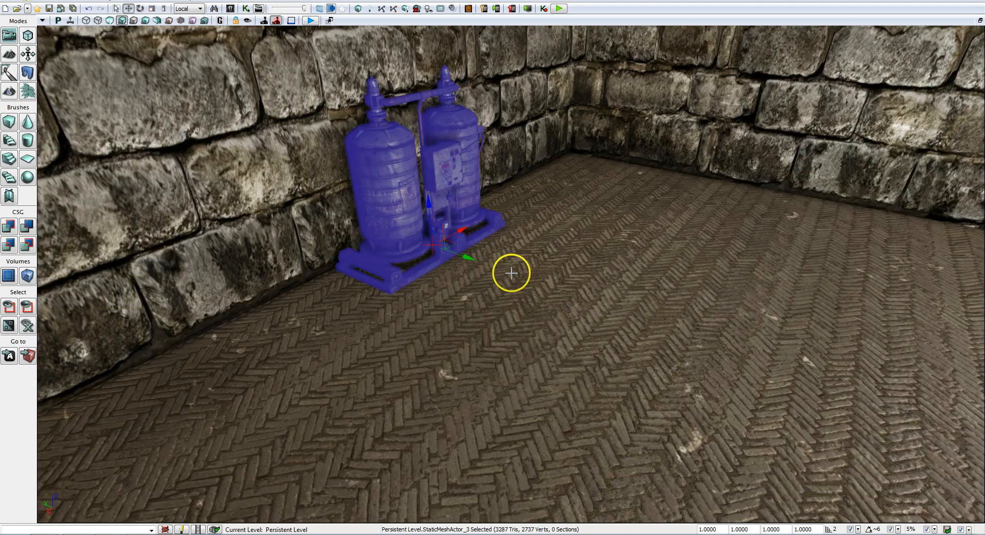
right_click(531, 284)
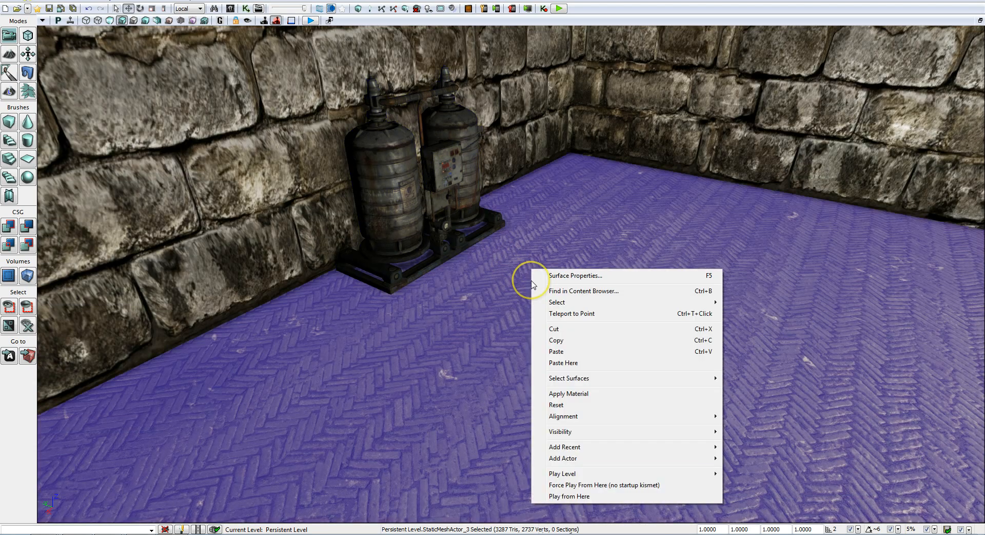
mouse_move(580, 464)
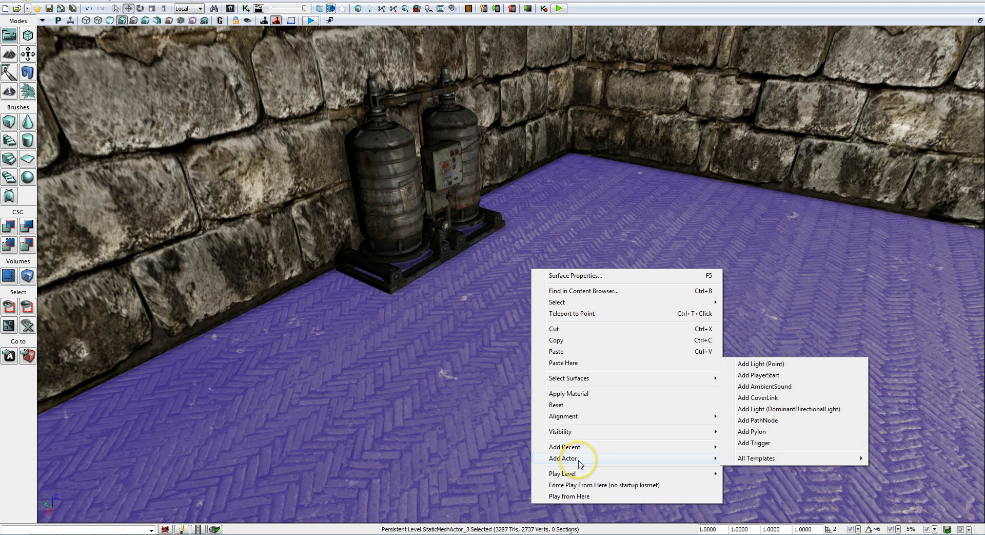
mouse_move(749, 459)
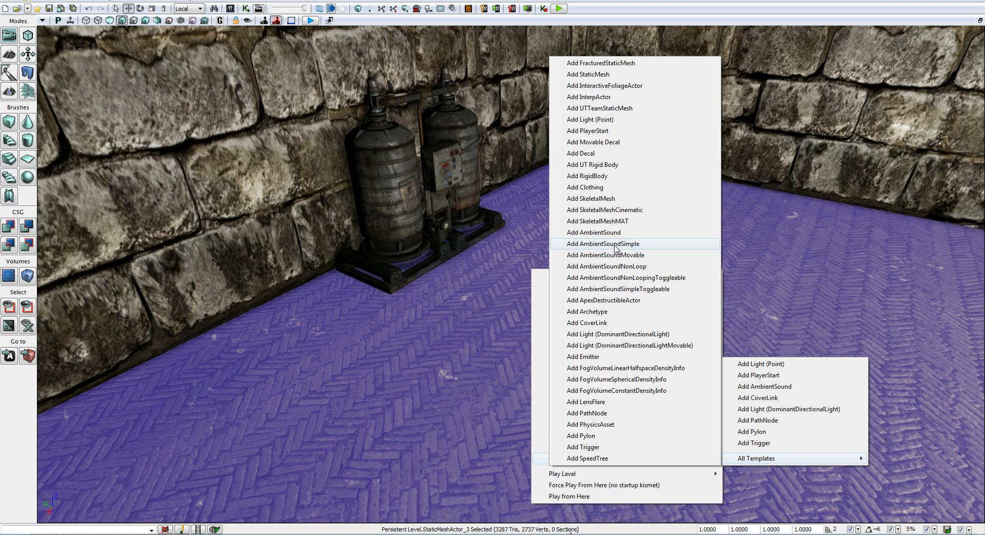
left_click(612, 236)
left_click(612, 233)
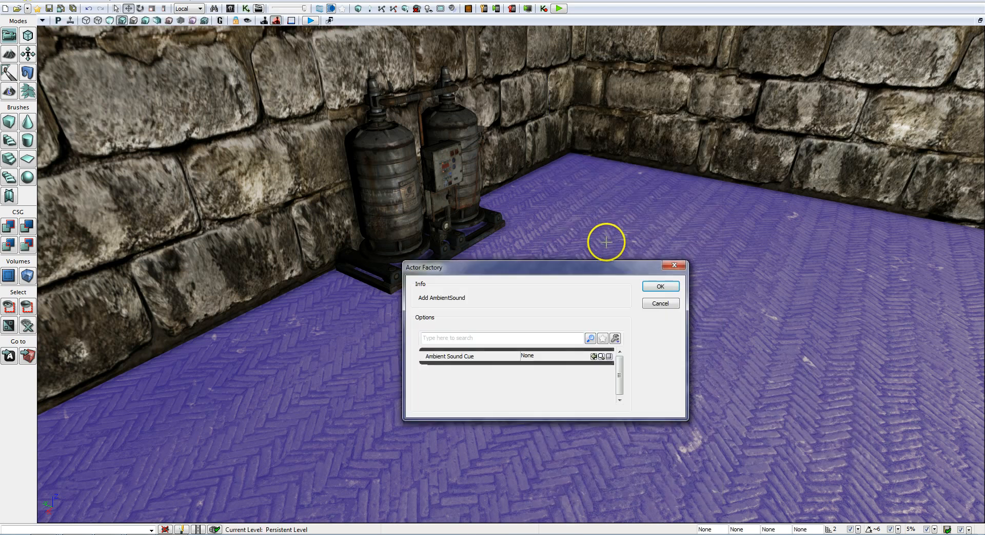
left_click_drag(508, 276, 603, 216)
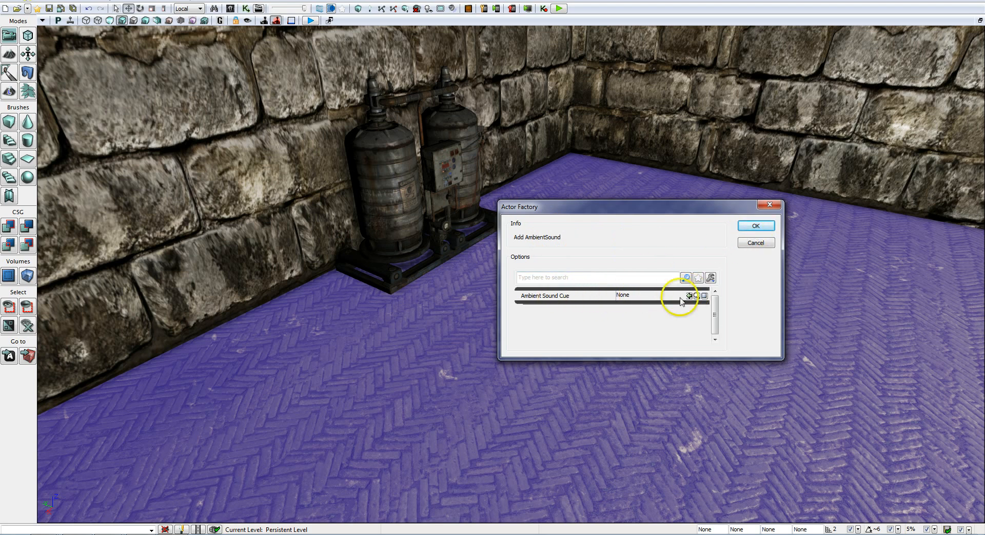
- Reopen the Content Browser beside the Actor Factory dialog and change its object type filter from Static Meshes to Sound Cues
left_click(231, 8)
left_click_drag(558, 29, 248, 36)
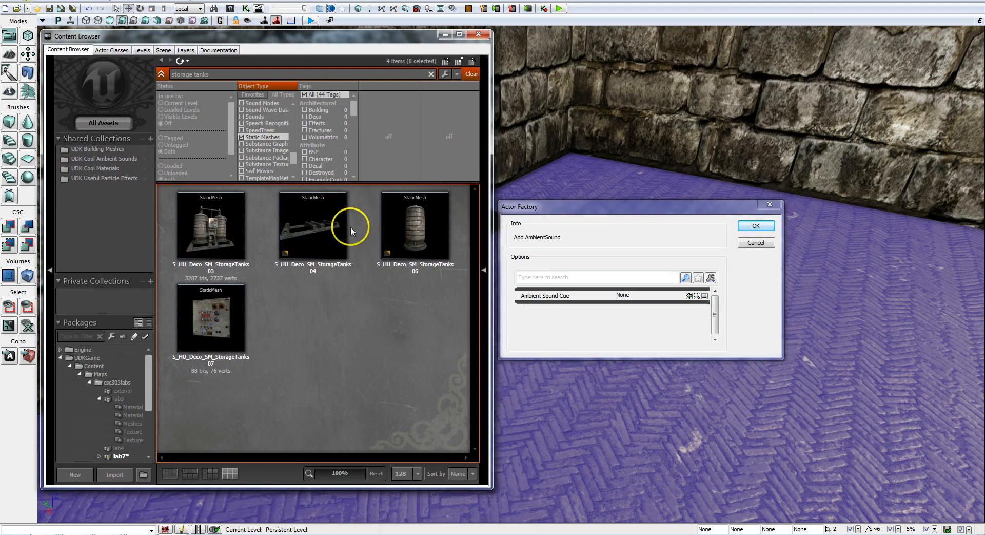
left_click(241, 137)
scroll(253, 144, "down", 1)
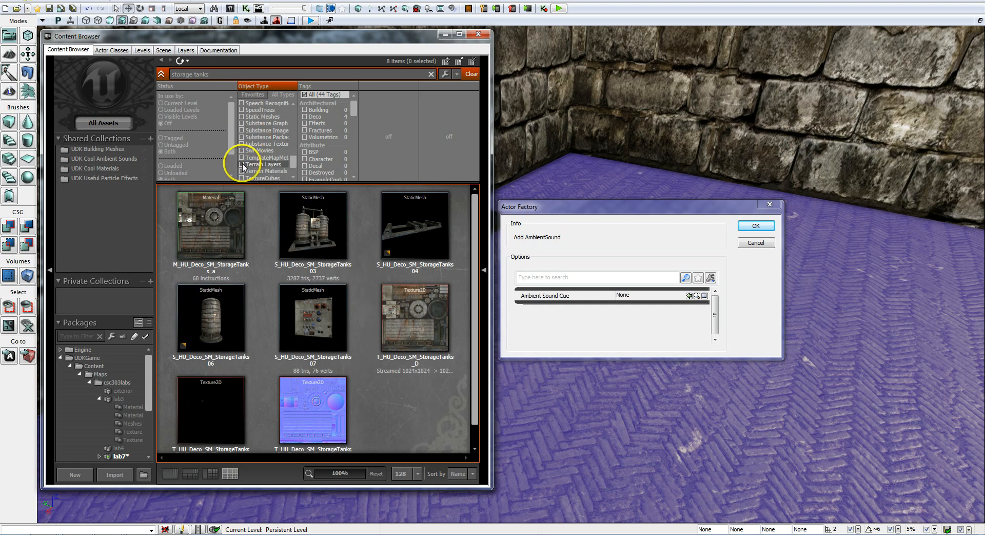
scroll(247, 164, "down", 1)
scroll(248, 152, "up", 3)
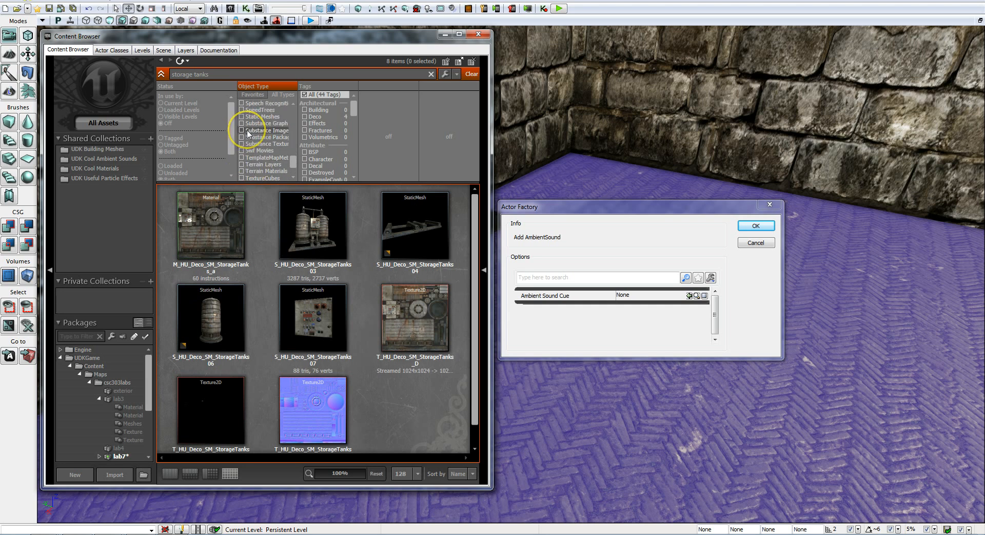
left_click(242, 116)
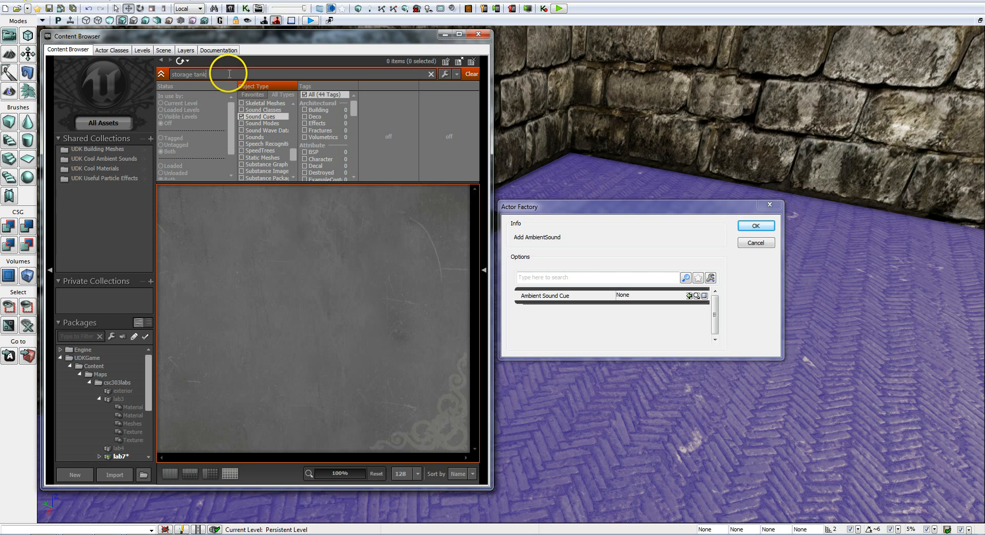
- Search the sound cues for "elevator" and select Elevator01_LoopCue
key("BackSpace")
key("BackSpace")
key("BackSpace")
key("BackSpace")
key("BackSpace")
key("BackSpace")
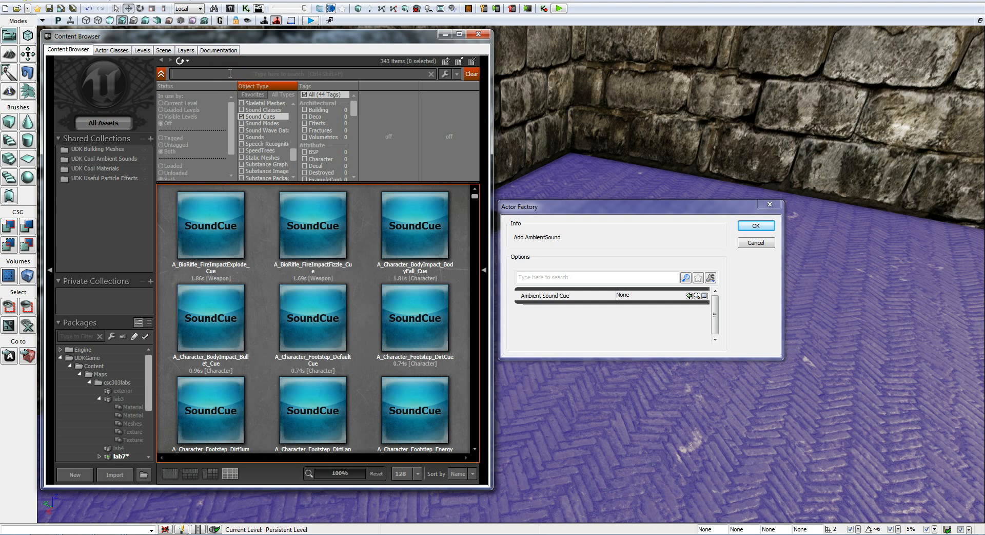
type("elevator")
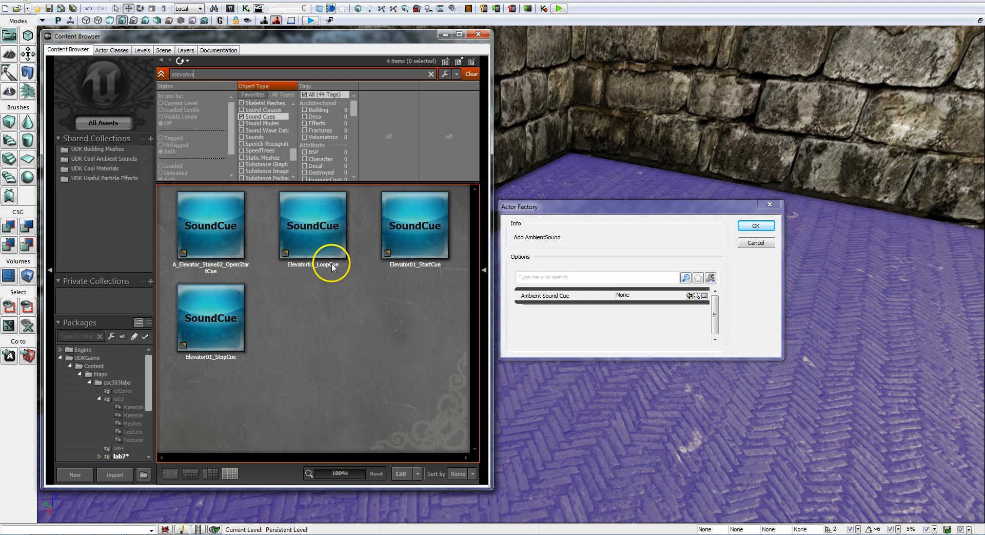
left_click(319, 226)
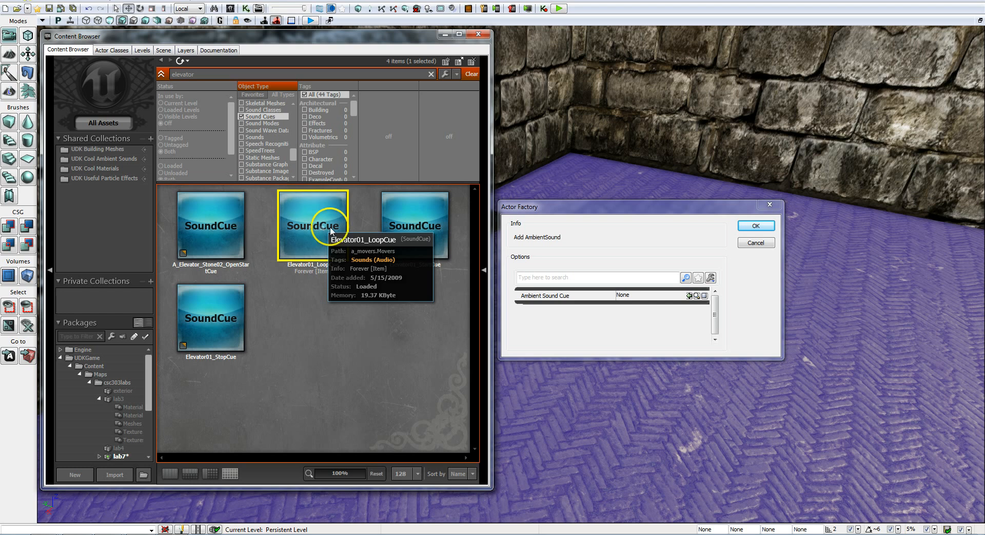
left_click(425, 230)
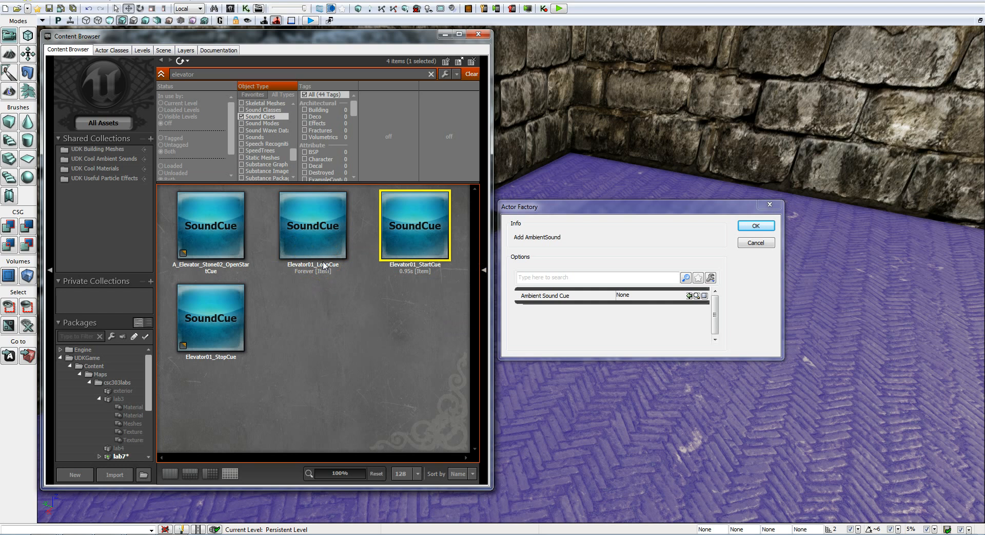
left_click(318, 228)
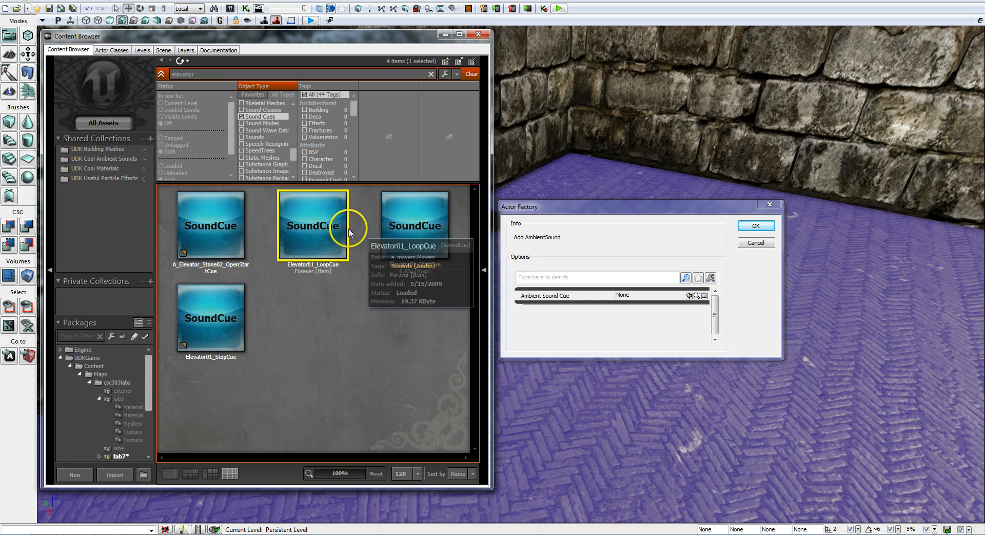
- Open Elevator01_LoopCue in the SoundCue Editor, select its Attenuation node and enlarge the area showing the node's properties
right_click(321, 220)
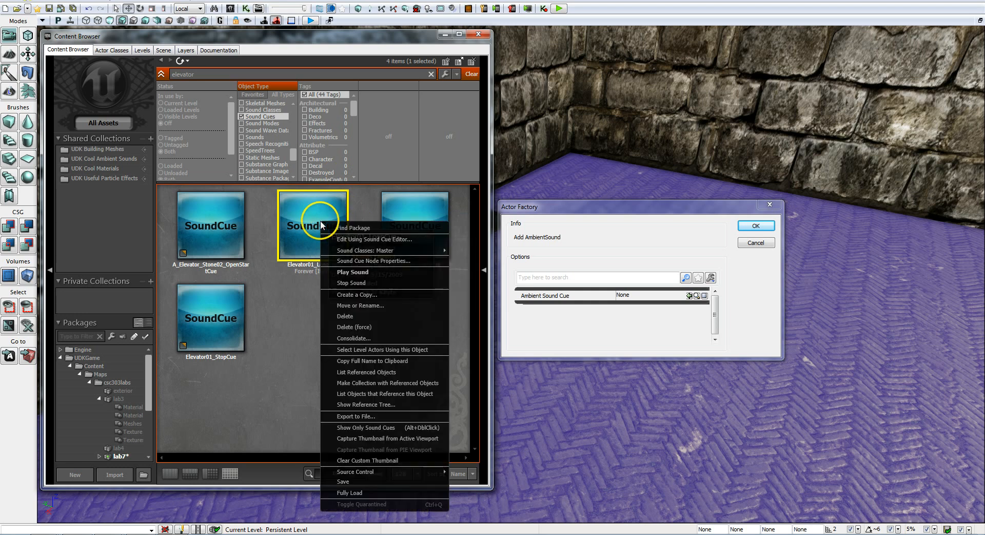
left_click(388, 240)
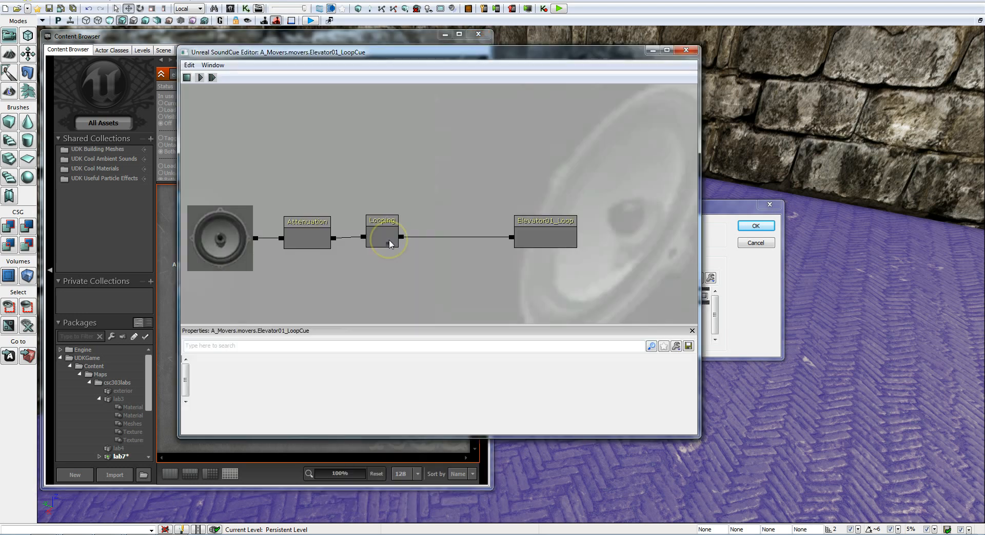
left_click_drag(304, 168, 349, 156)
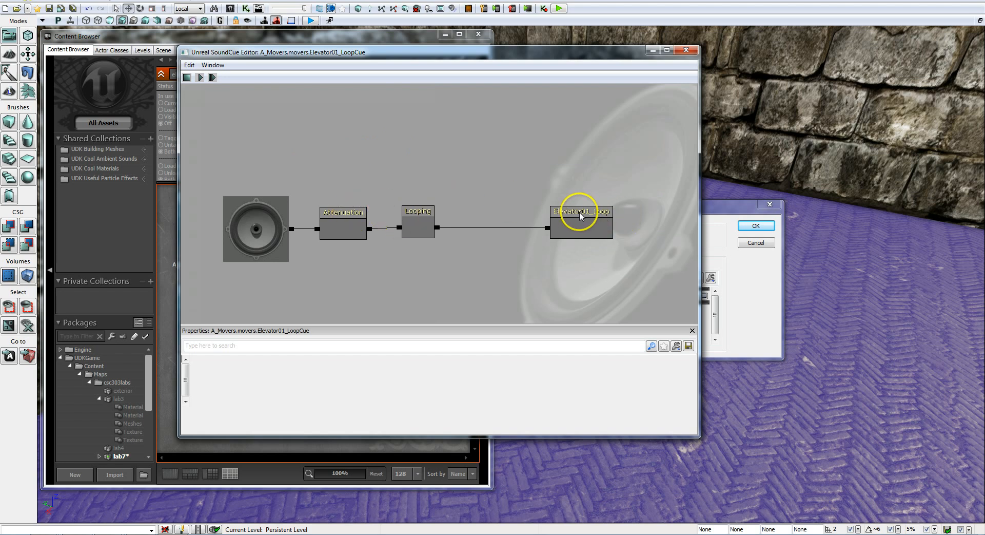
left_click(347, 216)
left_click_drag(467, 295, 455, 210)
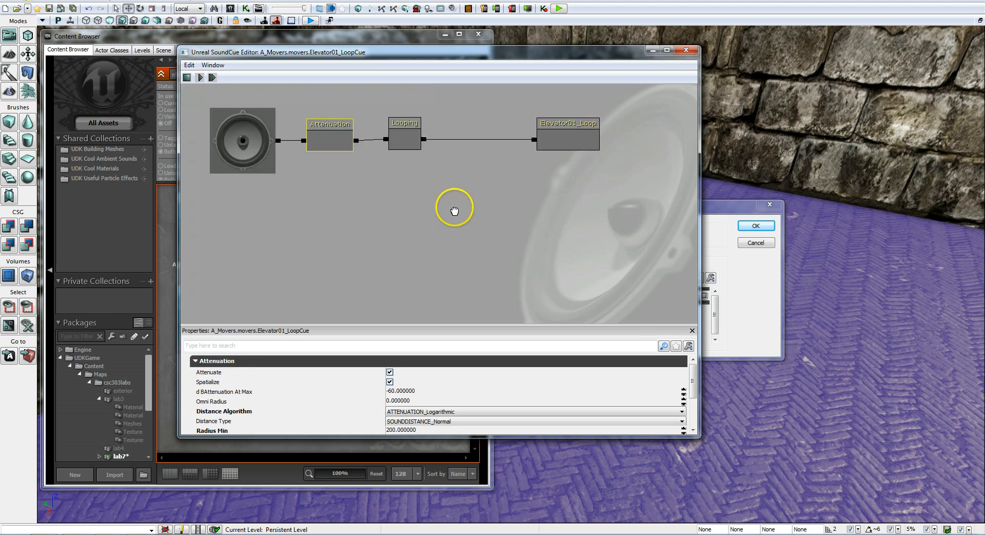
left_click_drag(480, 320, 481, 191)
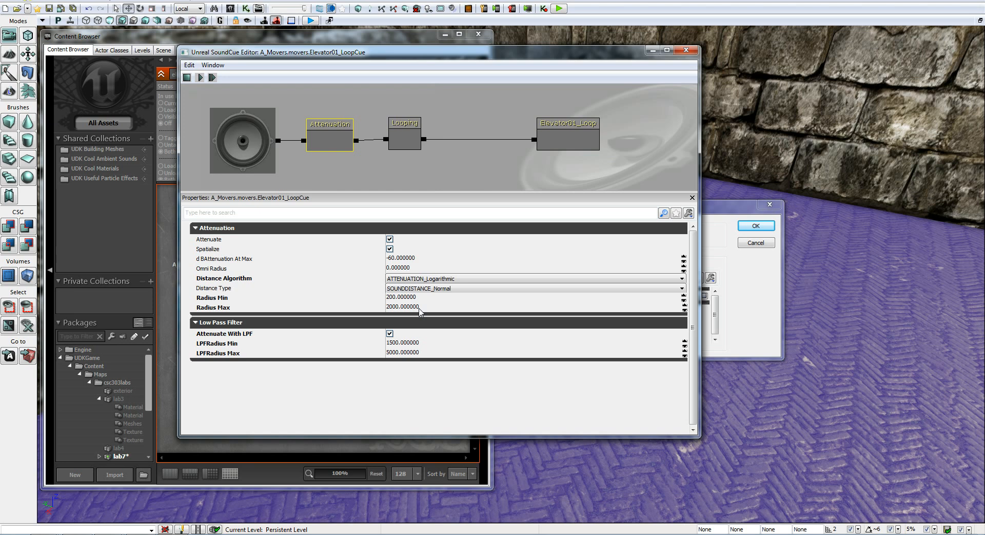
- Set the Attenuation node's Radius Max to 400 and Radius Min to 100, and close the SoundCue Editor
left_click(419, 307)
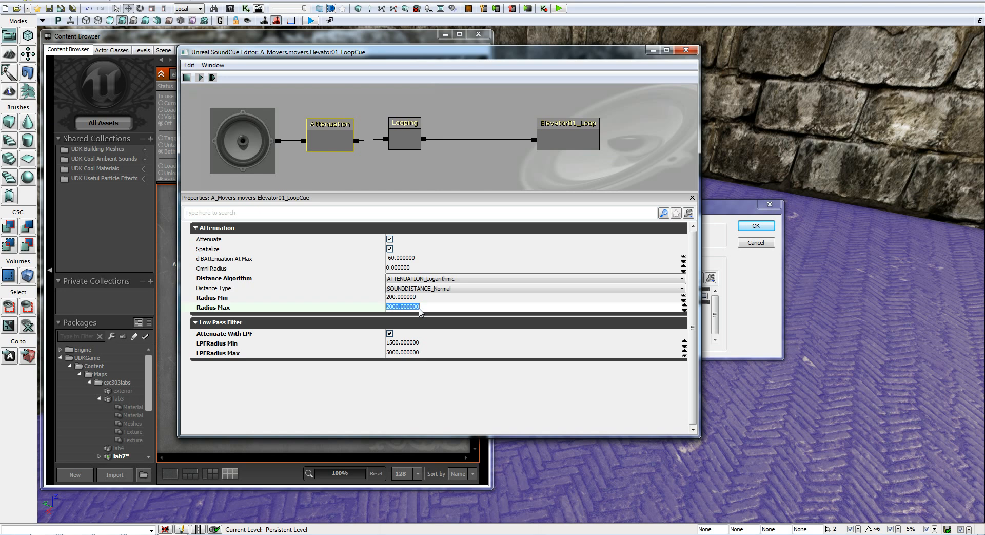
type("4")
key("shift+Tab")
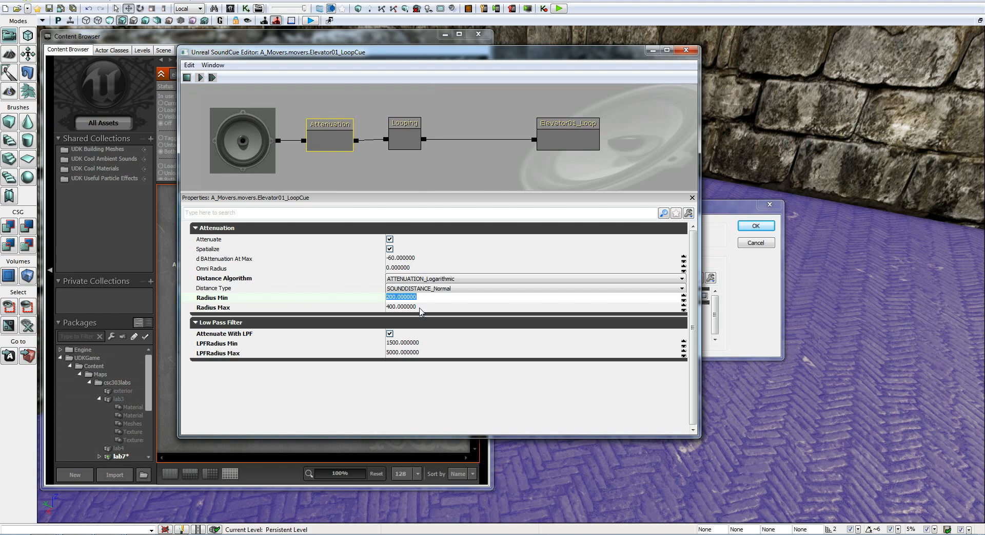
type("100")
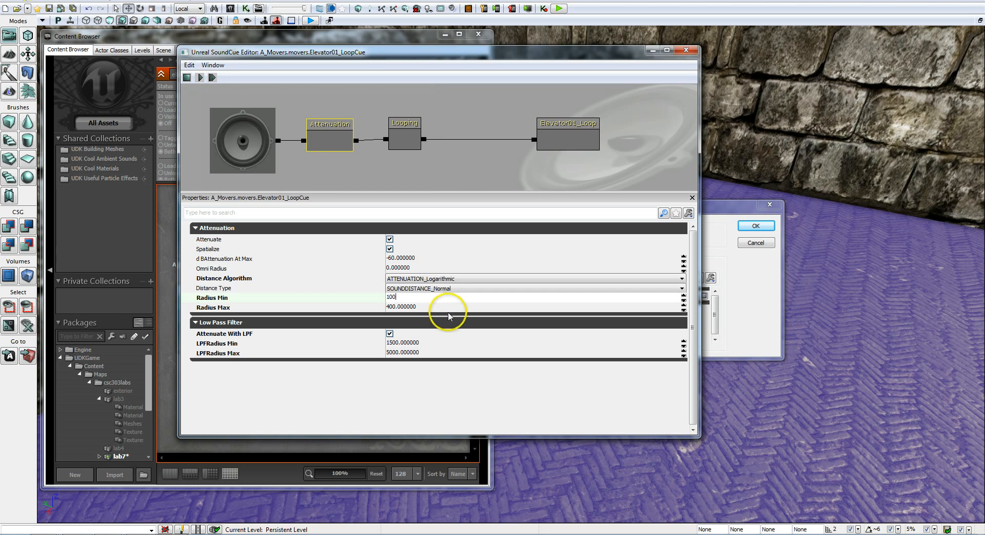
left_click(599, 176)
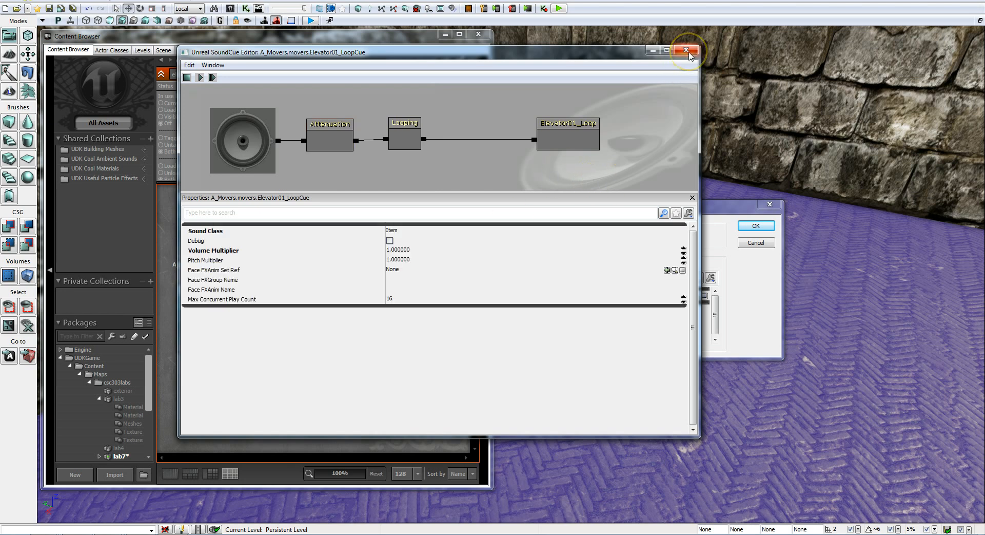
left_click(687, 50)
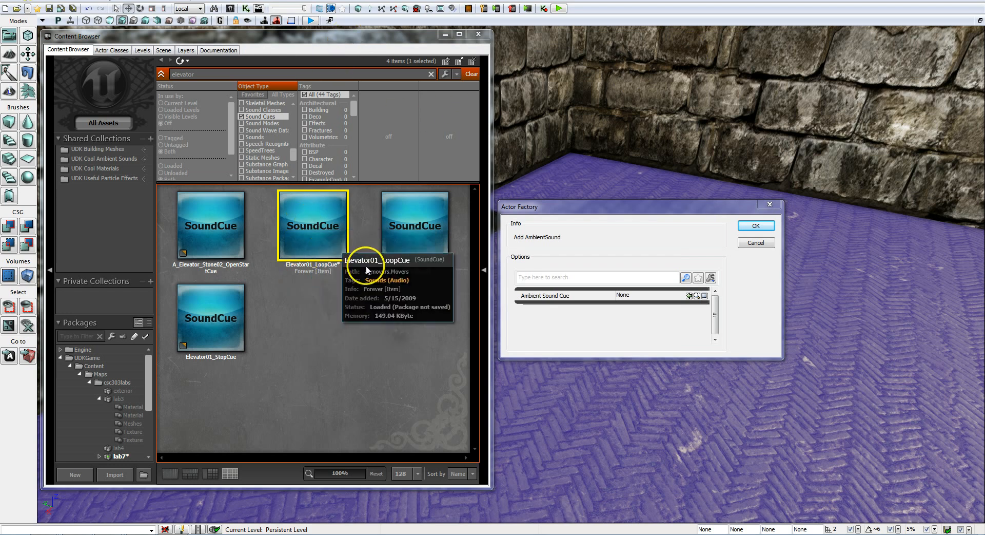
- Create the AmbientSound actor with Elevator01_LoopCue as its Ambient Sound Cue and raise it above the floor
left_click(689, 296)
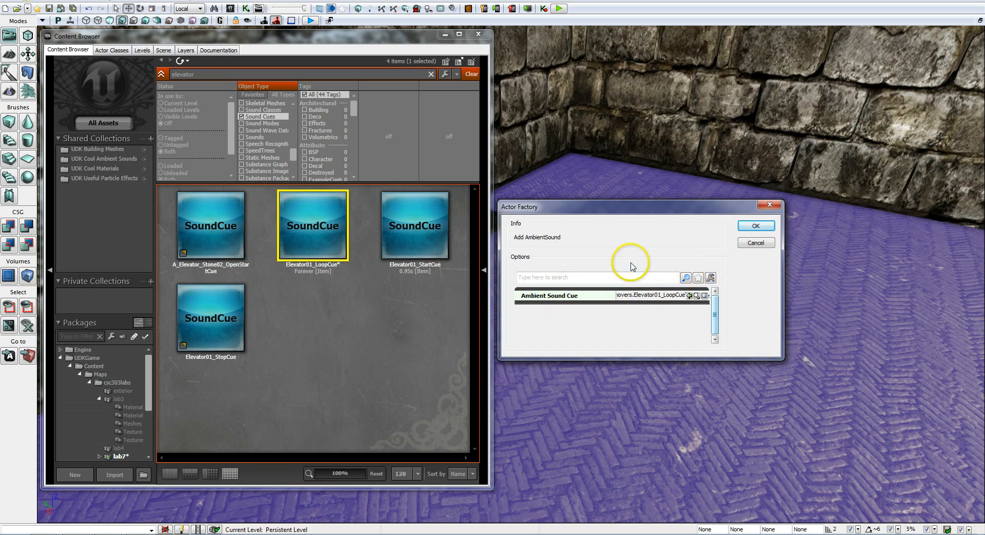
left_click(757, 227)
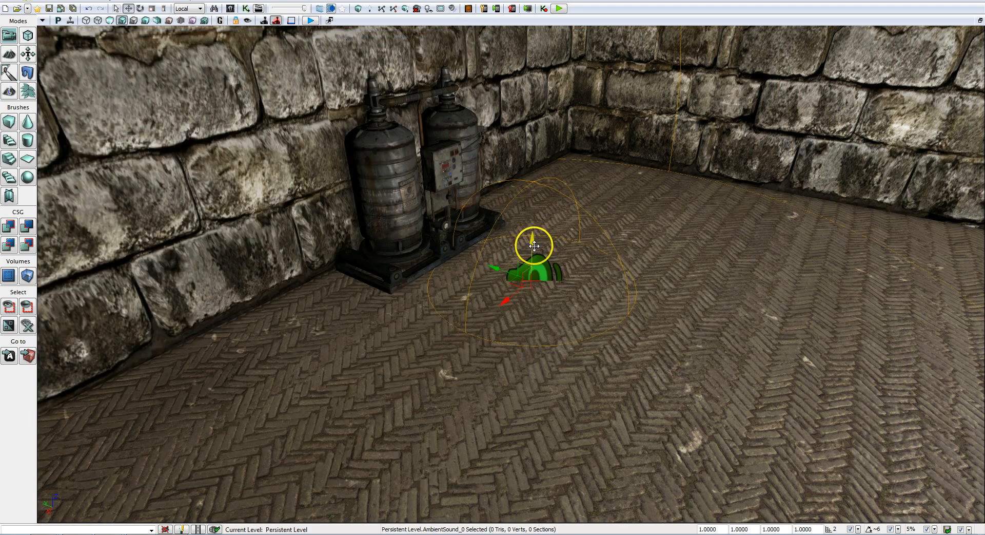
left_click_drag(532, 247, 530, 183)
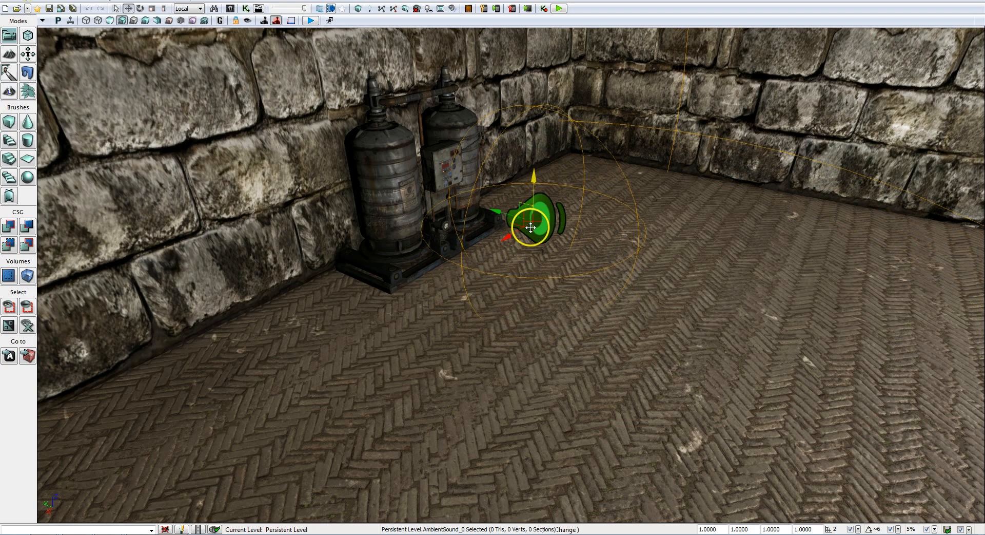
- Examine the AmbientSound actor's attenuation spheres around the storage tanks and how far they reach into the room
right_click_drag(519, 236, 583, 243)
key("s")
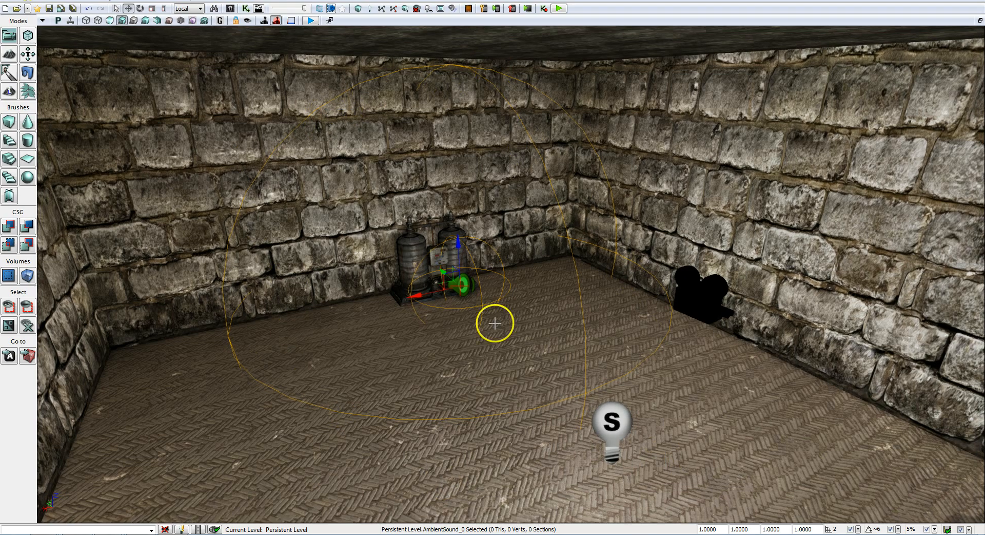
key("w")
mouse_move(476, 393)
right_mouse_down()
mouse_move(465, 390)
mouse_move(509, 398)
mouse_move(451, 389)
mouse_move(462, 405)
right_mouse_up()
key("s")
key("w")
right_click_drag(553, 335, 151, 255)
key("w")
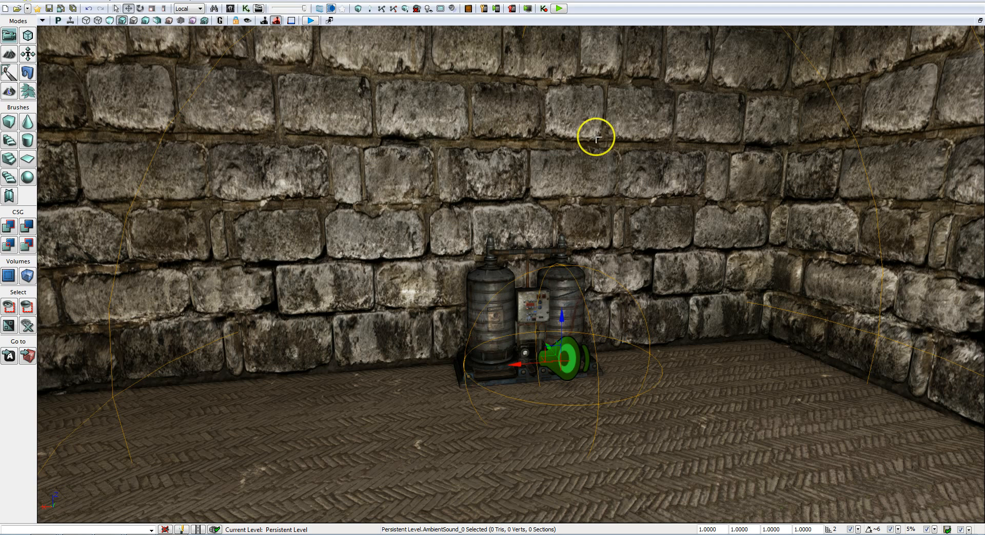
- Rebuild the level's lighting after a brief play test and dismiss the lighting results
left_click(559, 8)
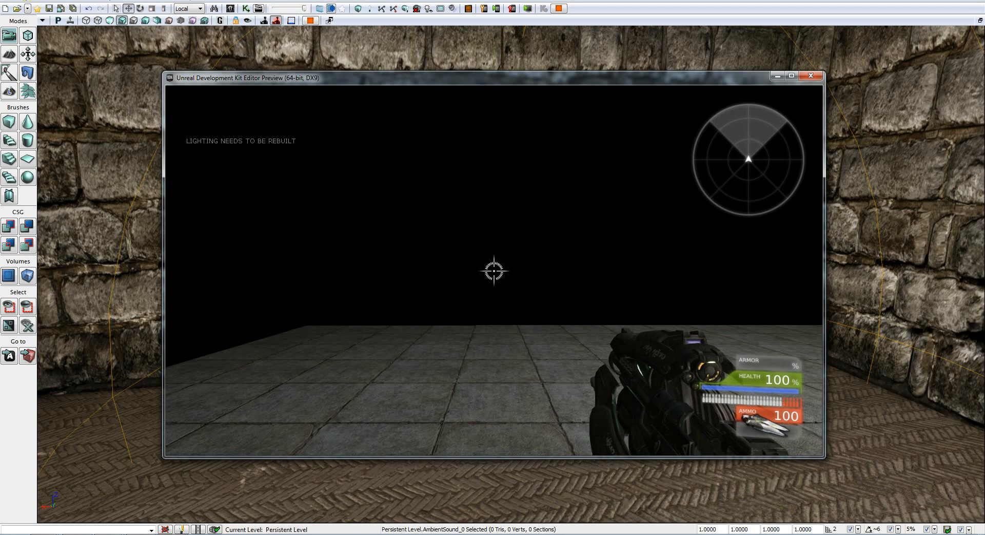
key("Escape")
key("super")
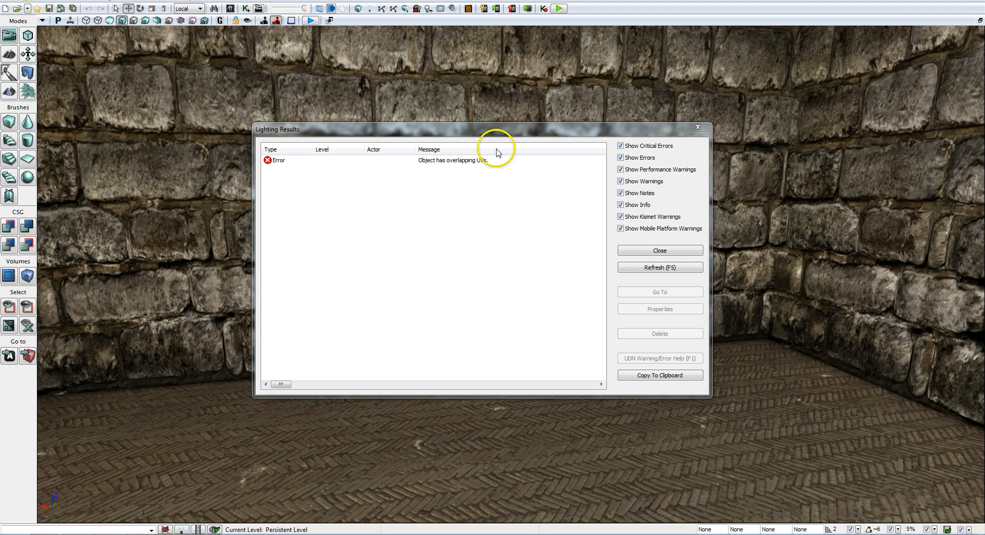
left_click(699, 127)
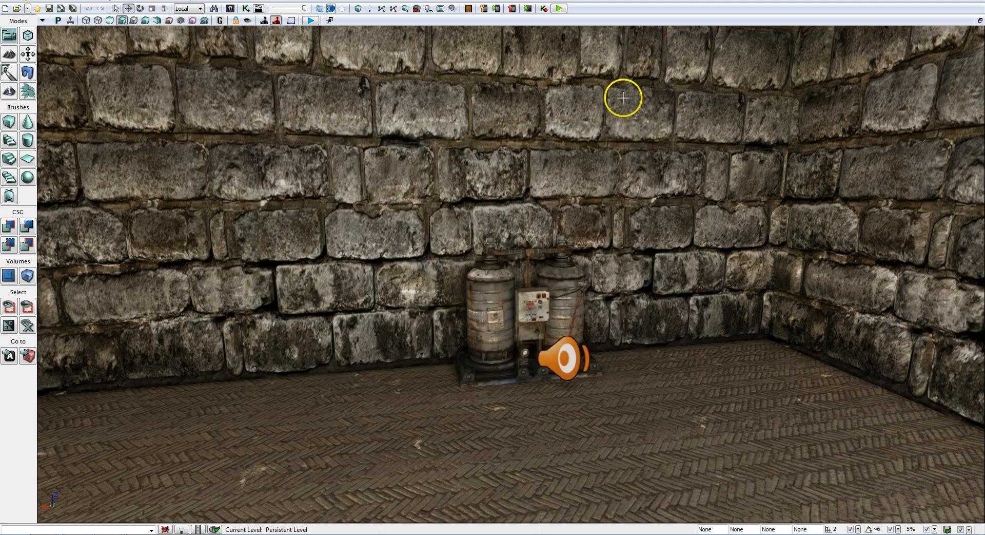
- Play-test the level by walking to the storage tanks and moving around them to check the ambient sound, and end the preview
left_click(559, 9)
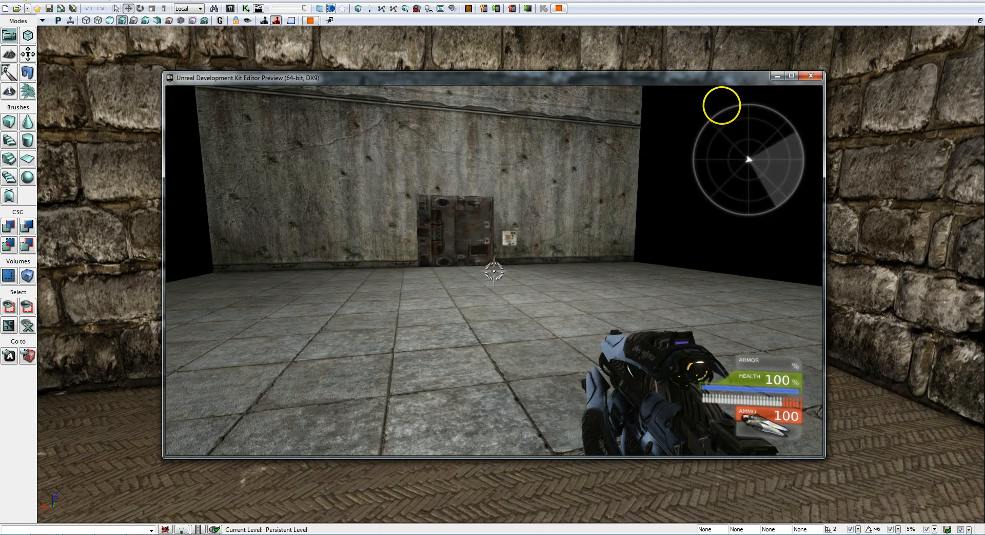
key("w")
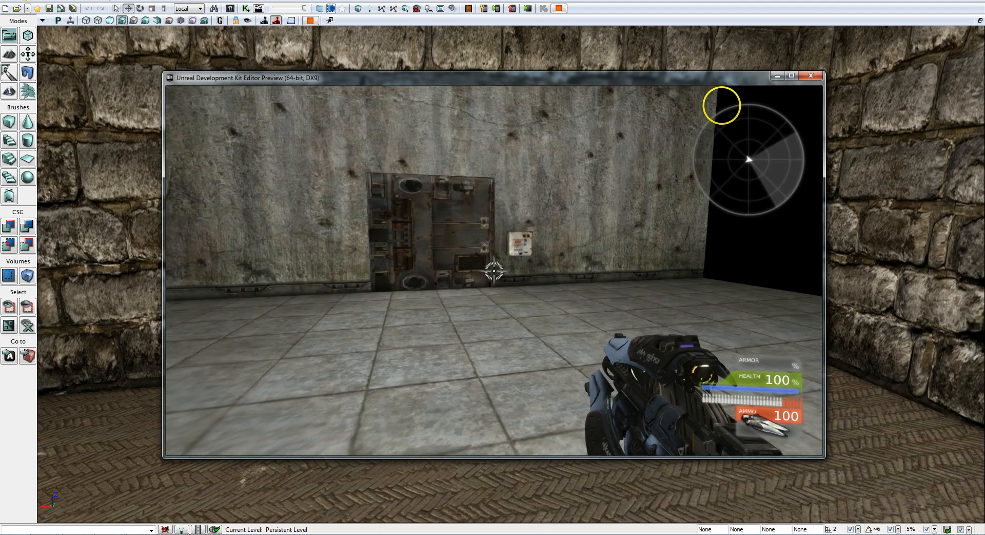
key("w")
key("w")
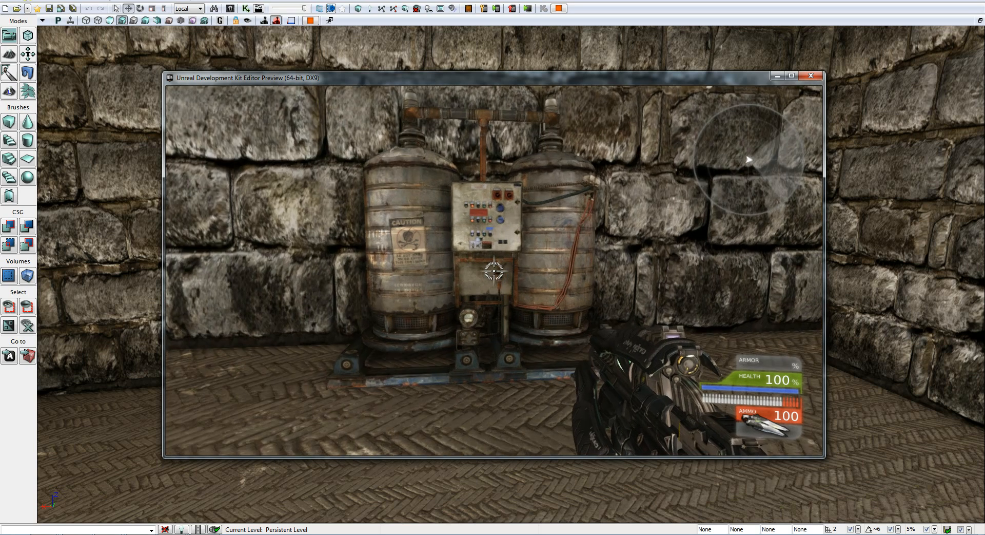
key("d")
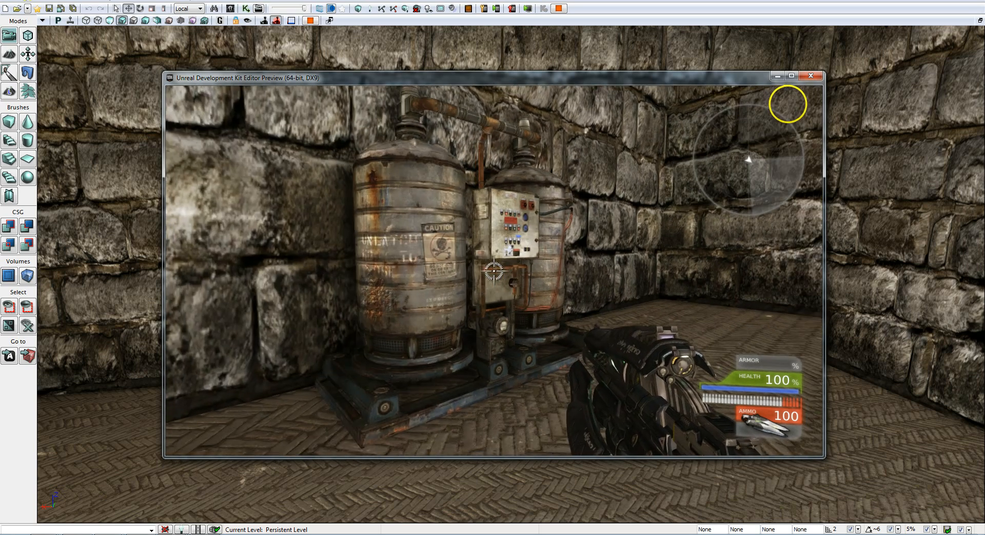
key("d")
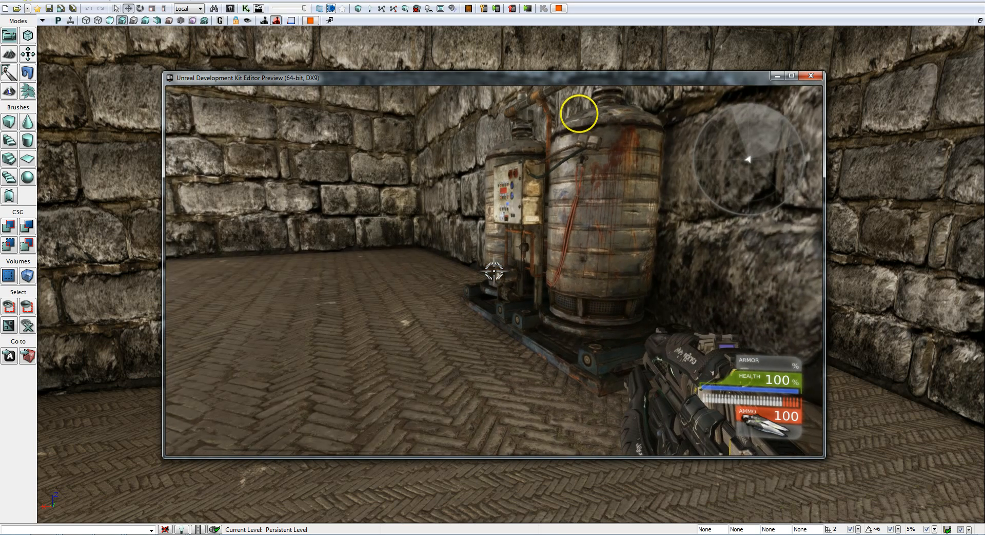
key("a")
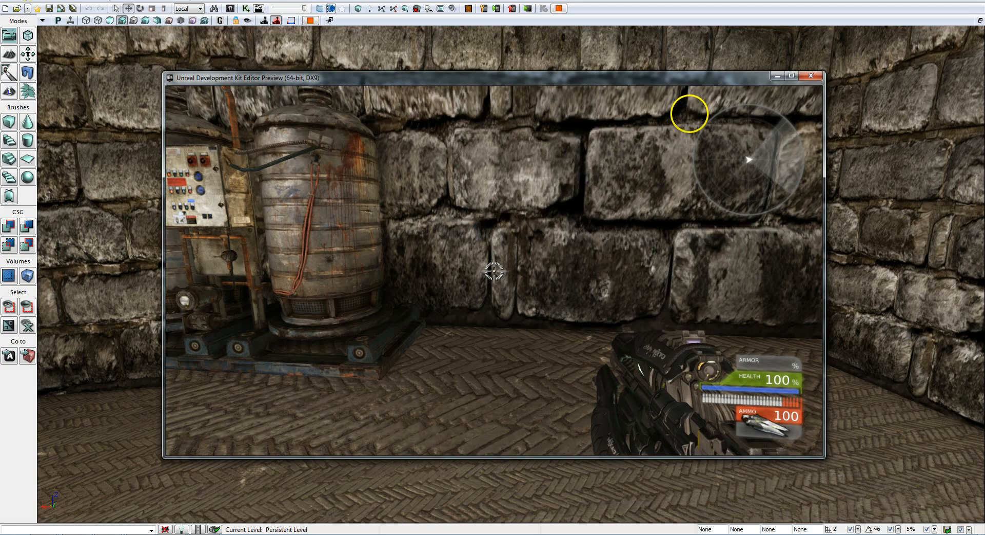
key("a")
key("Escape")
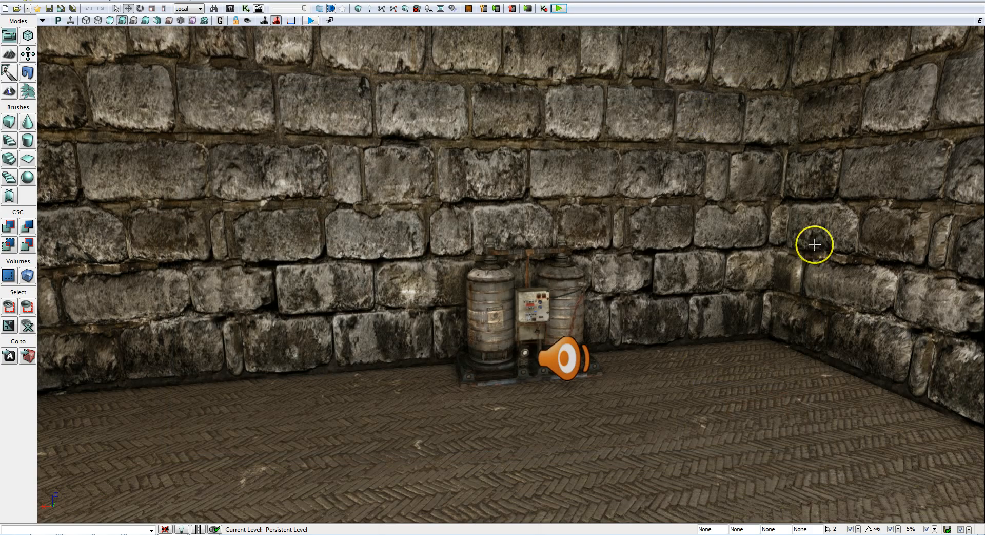
- Move the AmbientSound actor towards the brick wall so that it sits within the storage tanks
mouse_move(666, 374)
right_mouse_down()
mouse_move(740, 394)
mouse_move(667, 374)
right_mouse_up()
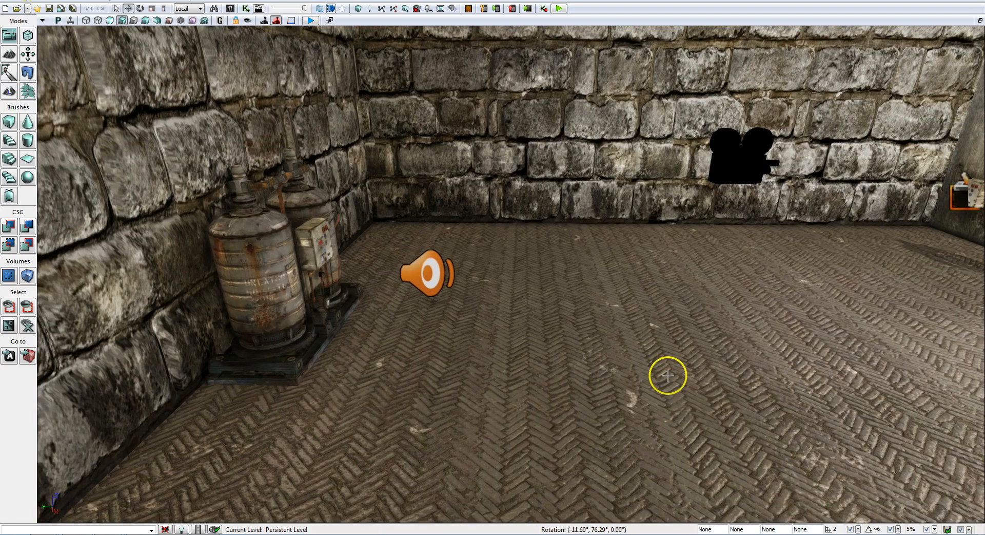
left_click(426, 272)
left_click_drag(401, 270, 262, 285)
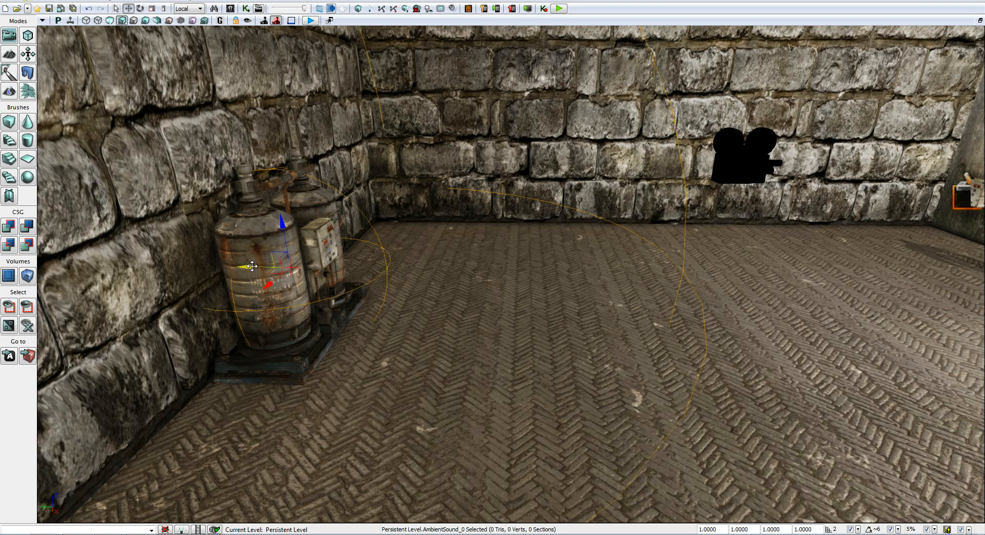
left_click_drag(252, 265, 273, 266)
mouse_move(452, 342)
left_mouse_down()
mouse_move(420, 341)
mouse_move(454, 343)
left_mouse_up()
left_click(470, 349)
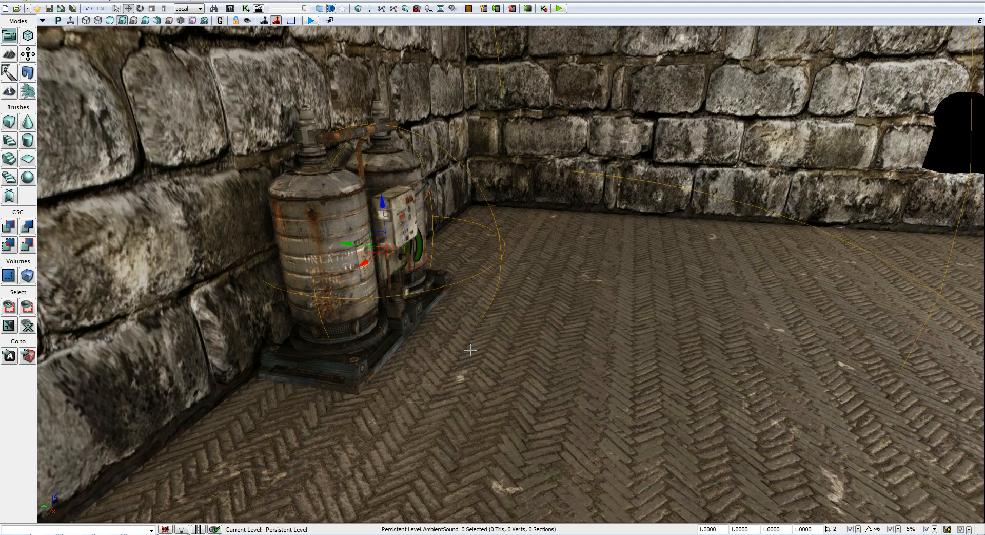
- Undo the last small shift of the AmbientSound actor and hide the static meshes in the viewport
key("ctrl+z")
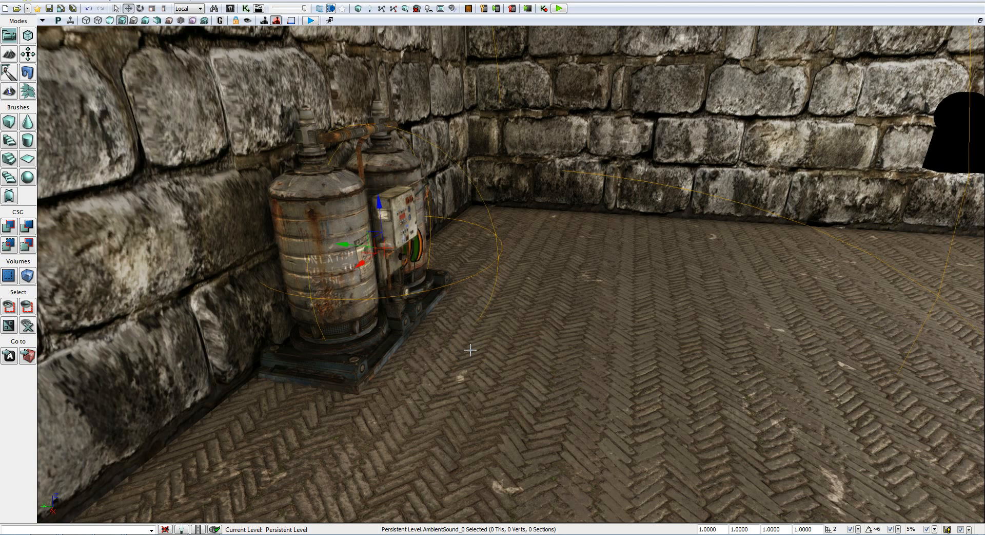
key("w")
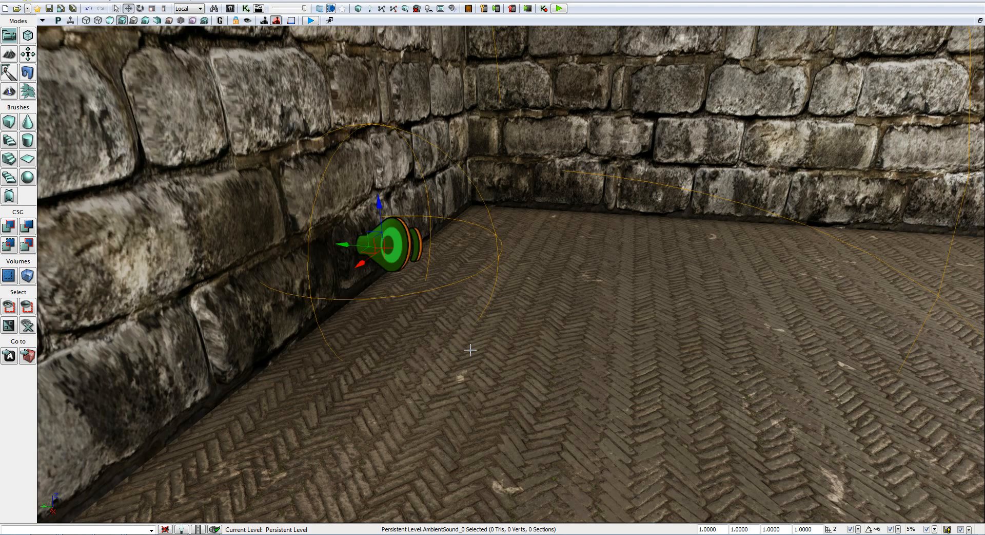
- Show the static meshes in the viewport again and go to the metal door beside the wall-mounted control box
left_click(482, 358)
key("w")
mouse_move(548, 386)
left_mouse_down()
mouse_move(579, 374)
mouse_move(517, 367)
mouse_move(552, 386)
left_mouse_up()
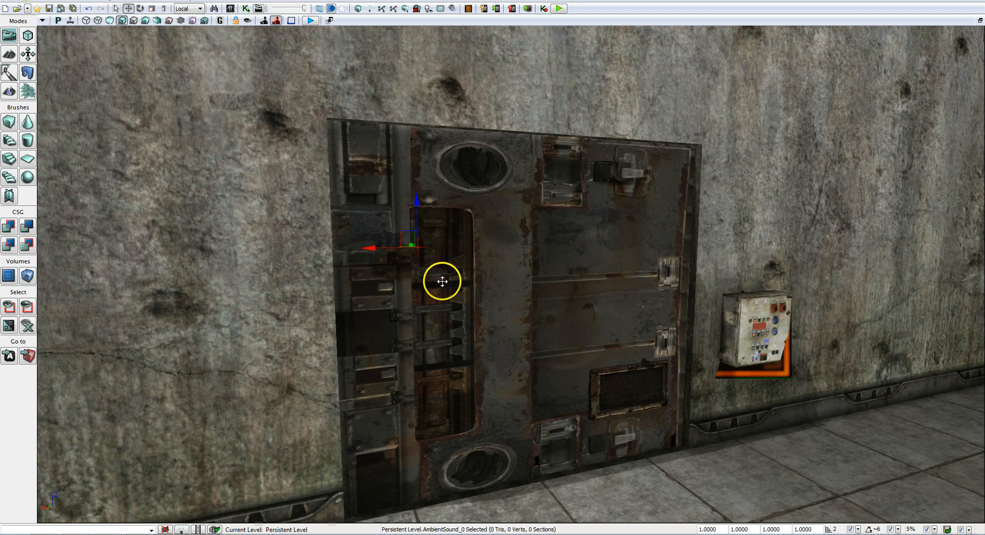
left_click(231, 8)
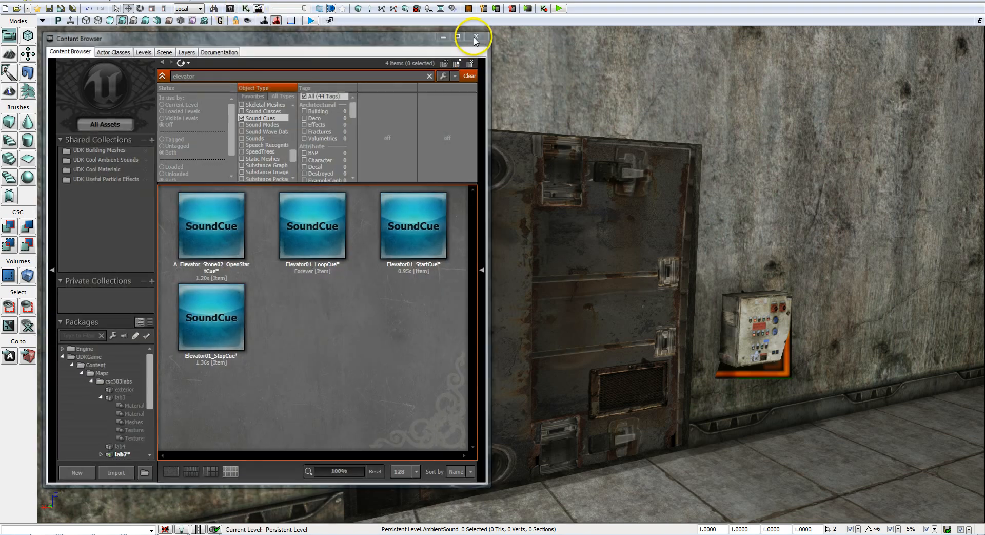
left_click(475, 38)
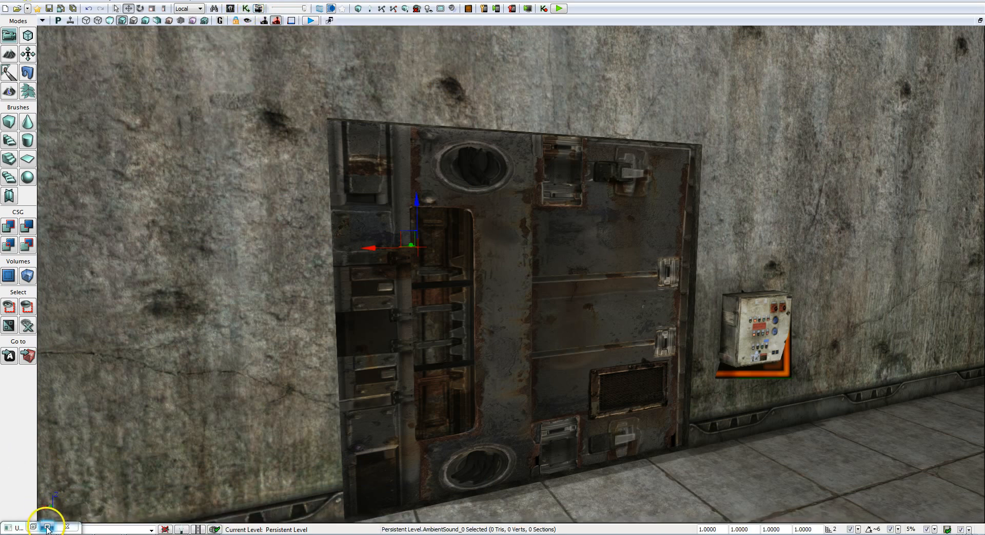
- Open the Matinee that Trigger_0 plays from the Kismet sequence, and close the Kismet window
left_click_drag(984, 15, 497, 49)
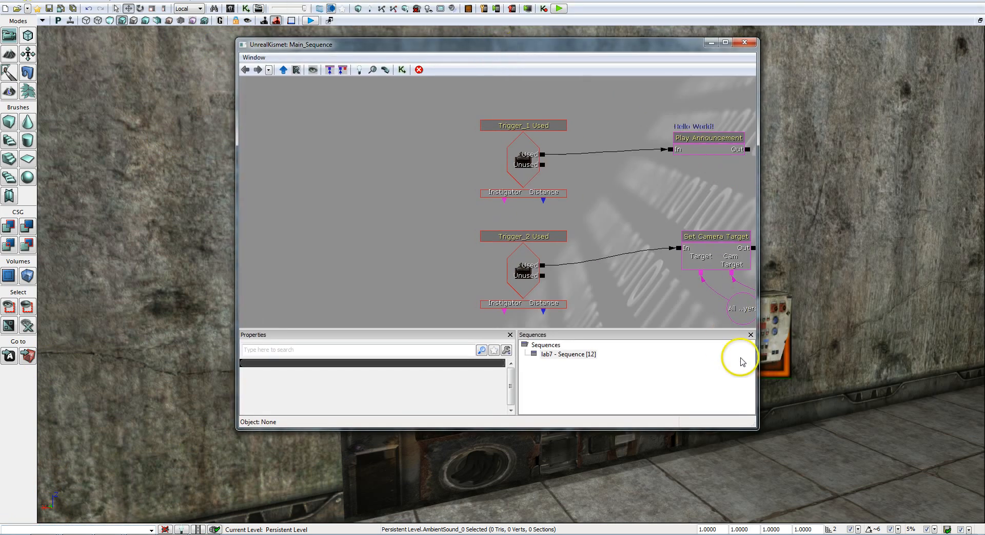
left_click_drag(623, 297, 549, 135)
left_click_drag(585, 163, 538, 146)
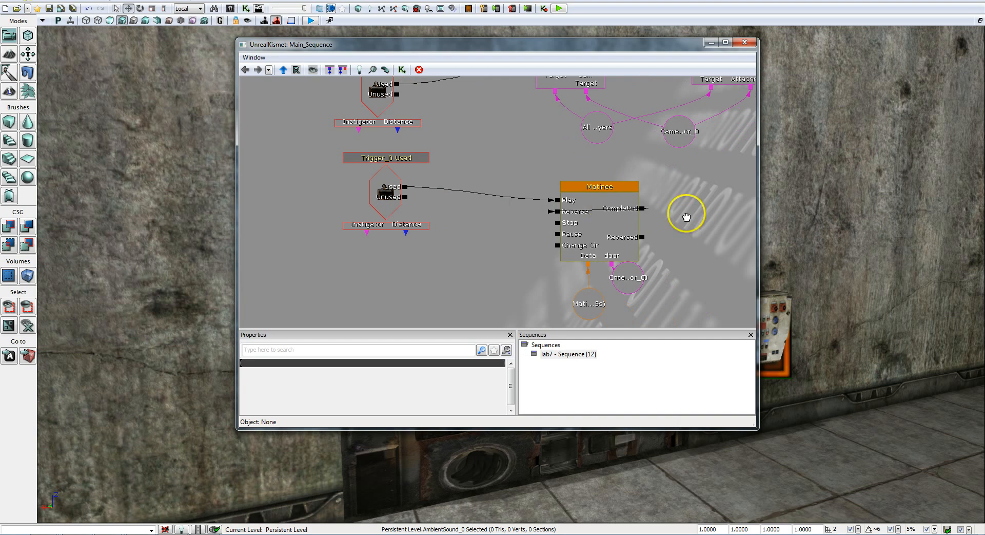
left_click_drag(686, 214, 642, 203)
left_click(547, 185)
double_click(548, 184)
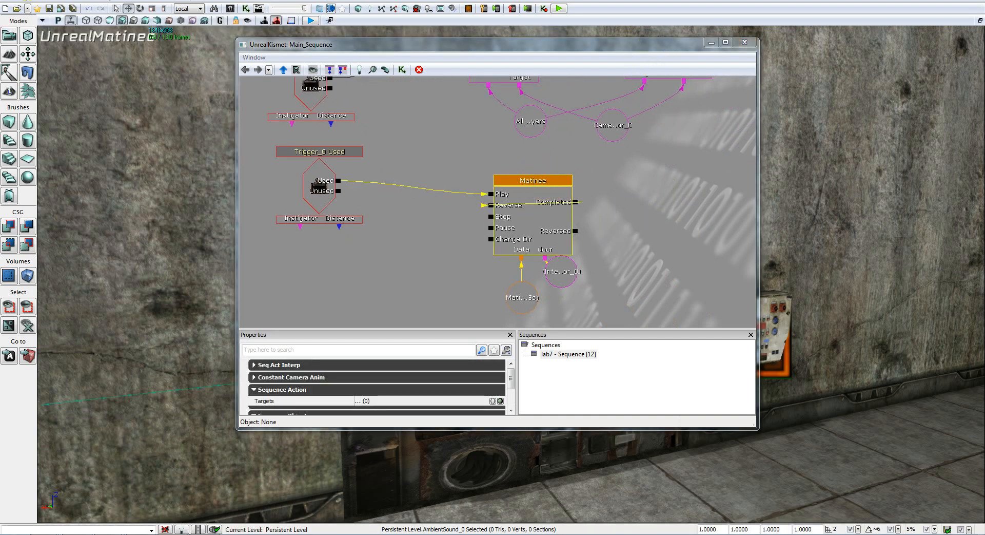
left_click_drag(805, 99, 718, 7)
left_click_drag(440, 44, 336, 70)
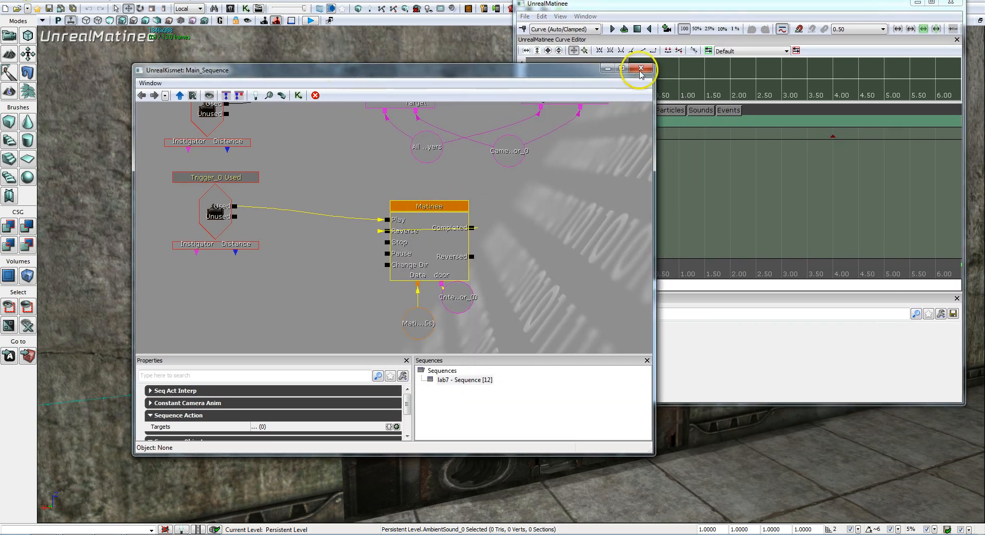
left_click(641, 69)
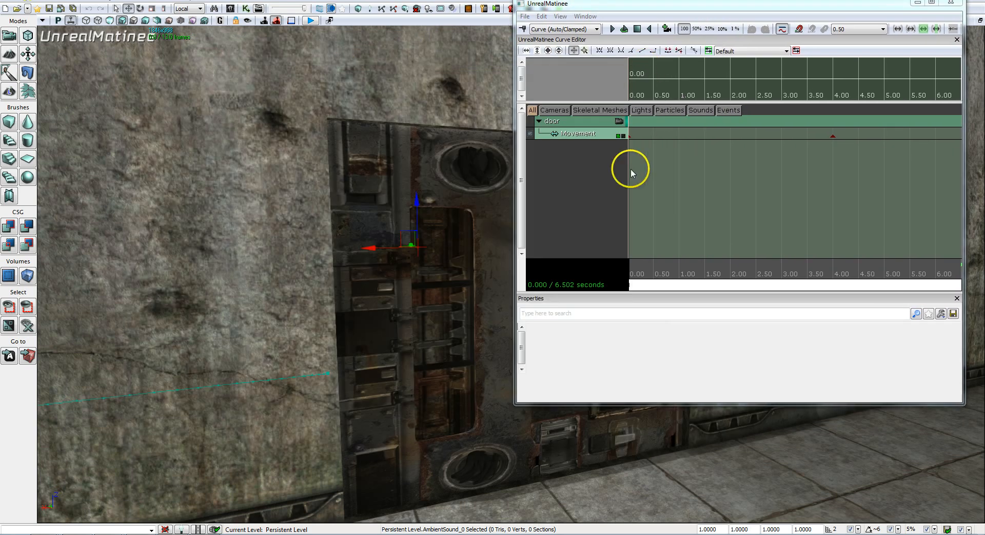
- Set the Matinee time to 0.010 seconds and add a new event track to the door group
left_click(633, 276)
mouse_move(633, 276)
left_mouse_down()
mouse_move(975, 291)
mouse_move(605, 272)
mouse_move(942, 286)
mouse_move(642, 279)
mouse_move(957, 299)
mouse_move(631, 284)
left_mouse_up()
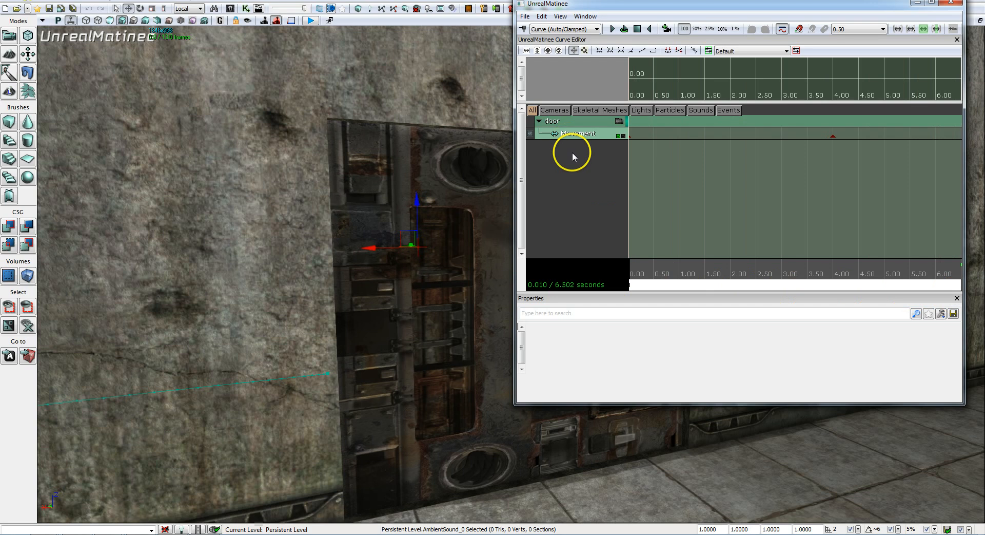
left_click(589, 133)
left_click(570, 122)
right_click(578, 125)
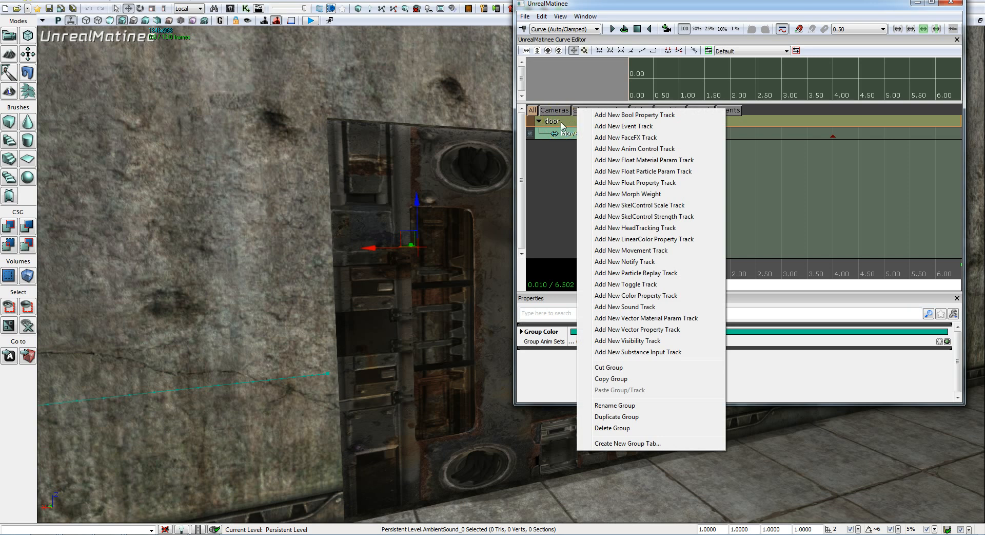
left_click(641, 127)
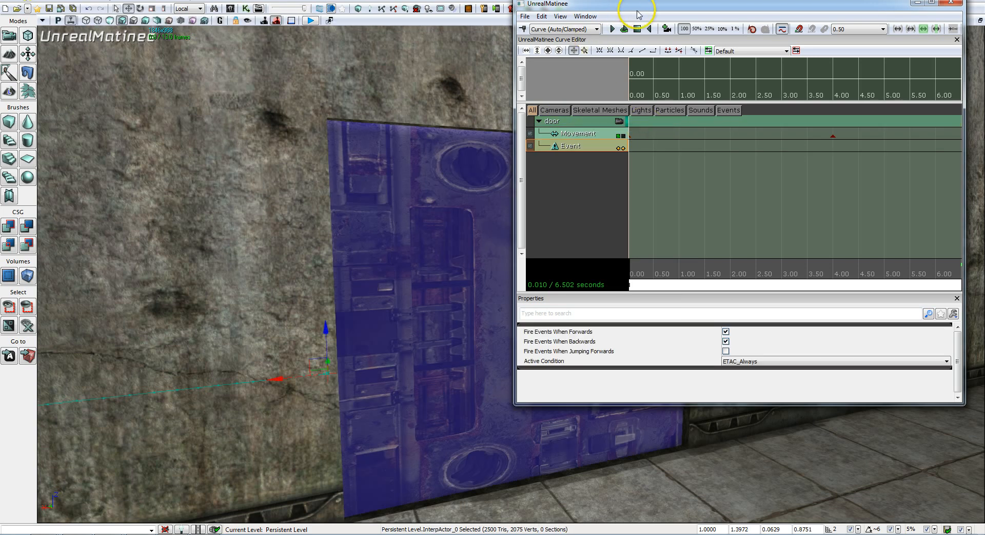
- Add an event key named DoorOpening to the Event track at 0.01 seconds
left_click_drag(639, 10, 588, 35)
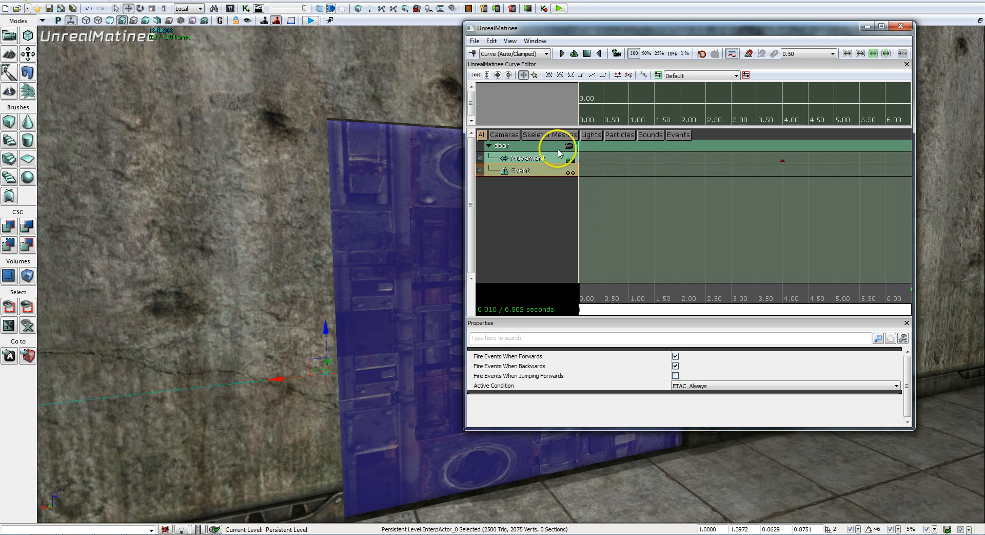
left_click(473, 54)
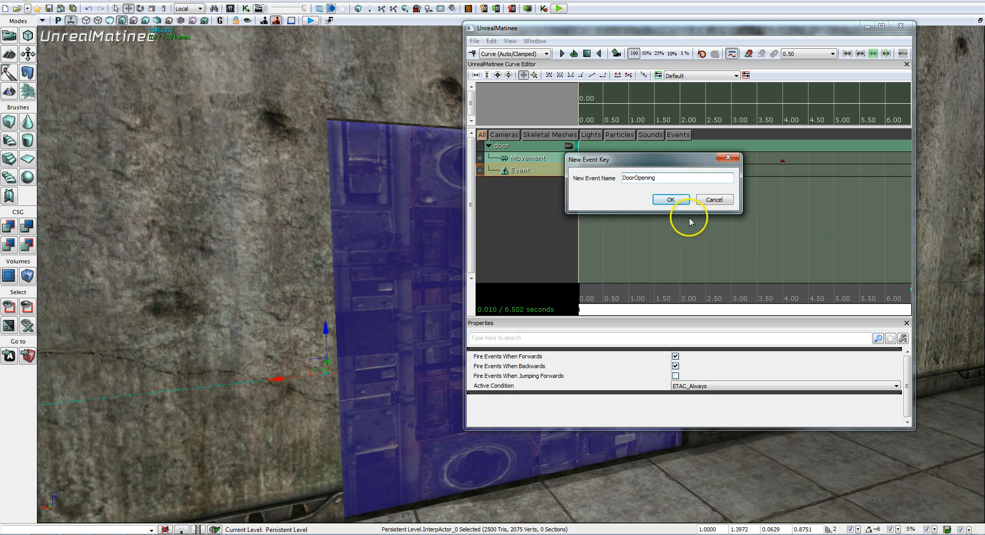
left_click(674, 200)
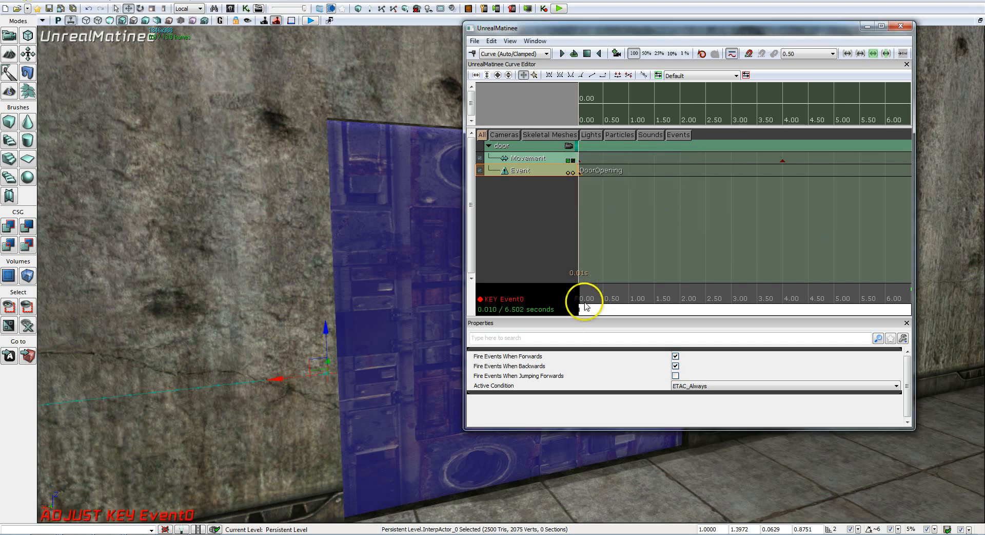
- Add an event key named DoorStopOpening to the Event track at about 3.99 seconds, matching the last movement key
left_click_drag(585, 306, 783, 313)
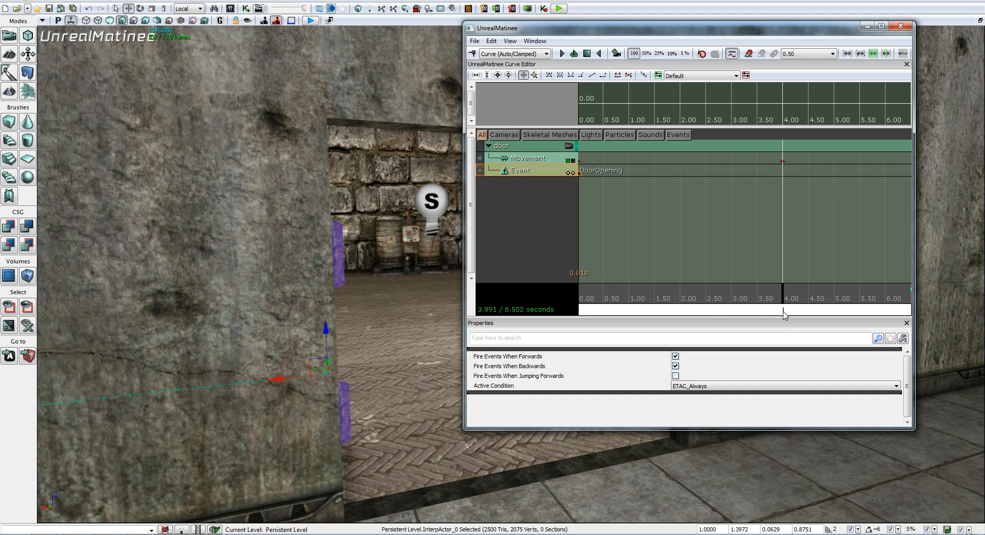
left_click(473, 53)
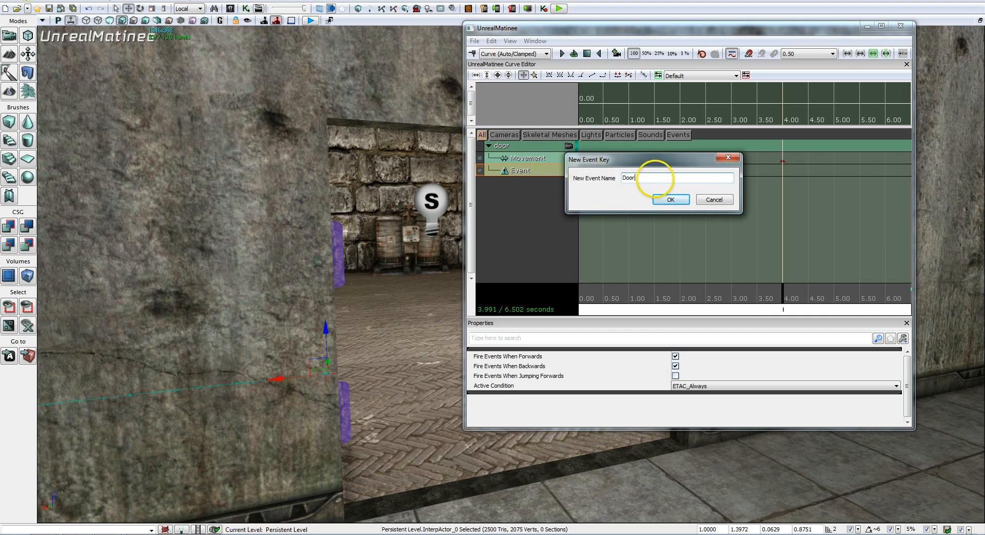
type("DoorCl")
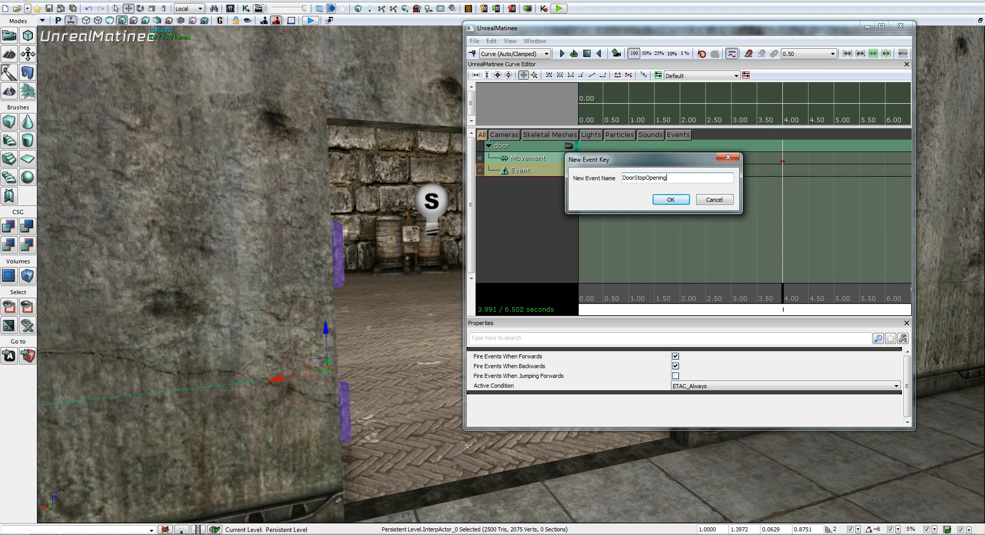
left_click(668, 200)
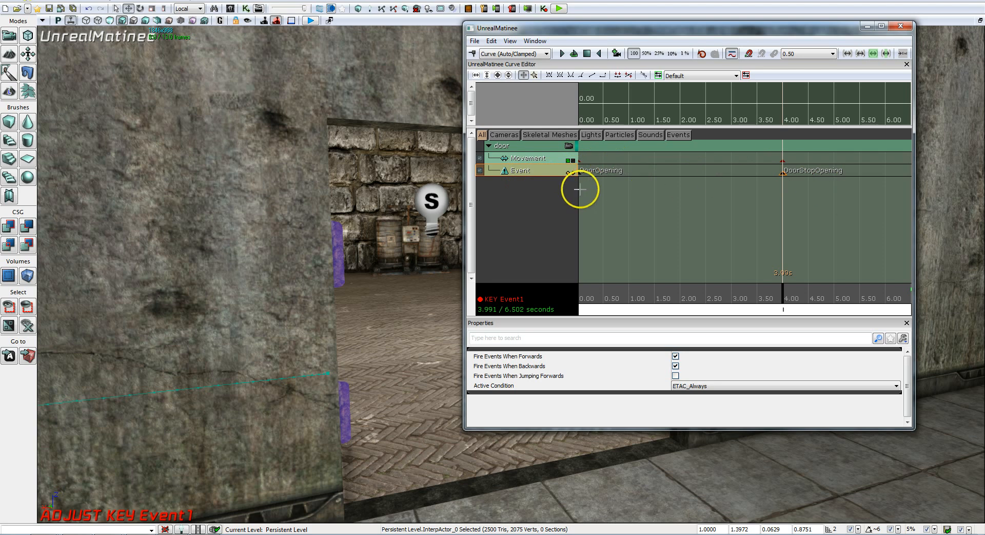
- Close Matinee and reopen Kismet to check the Matinee node's event outputs
left_click(902, 26)
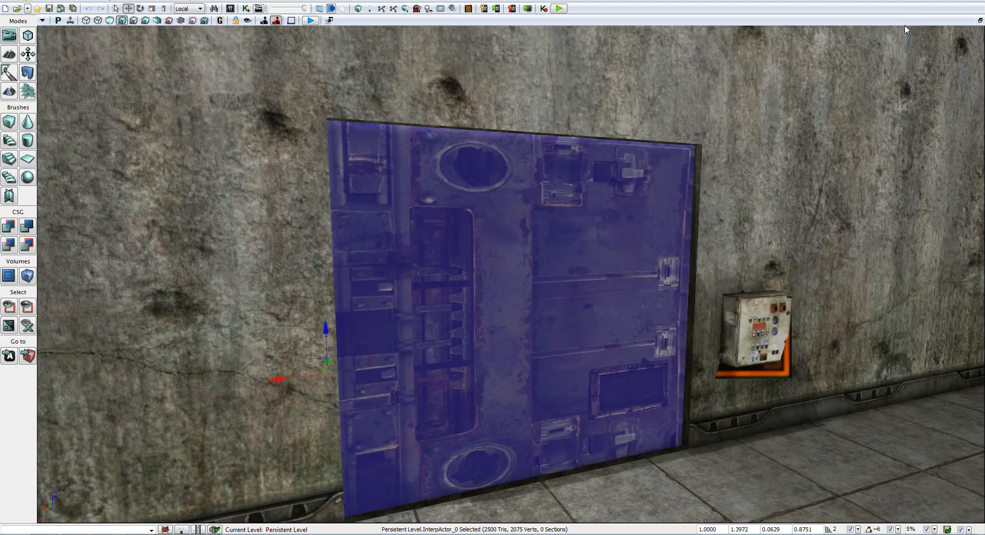
left_click(247, 8)
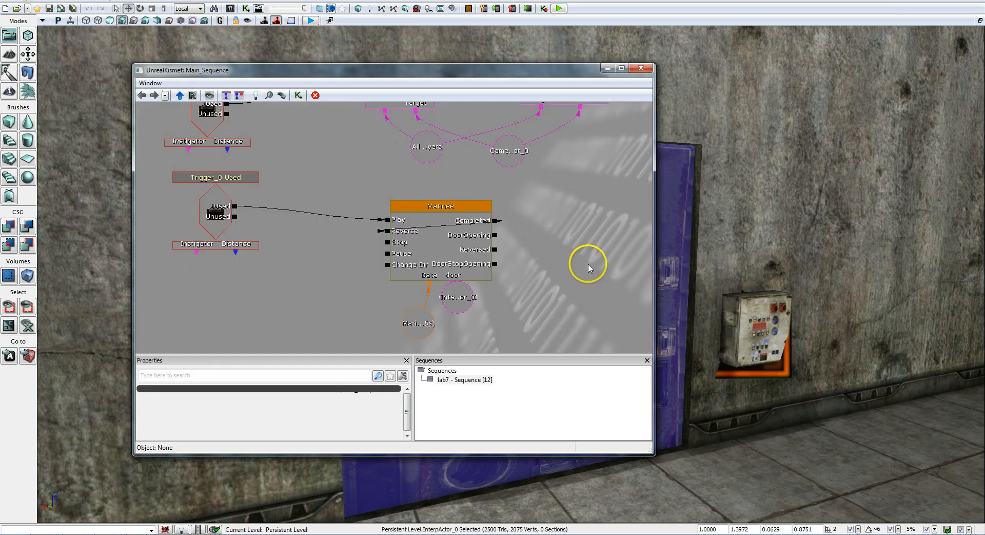
left_click(458, 207)
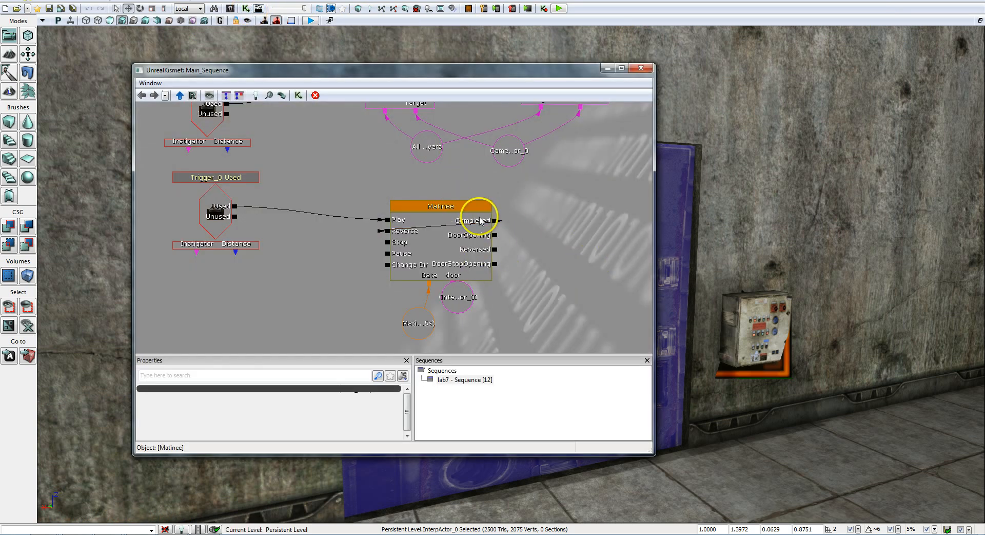
left_click(504, 232)
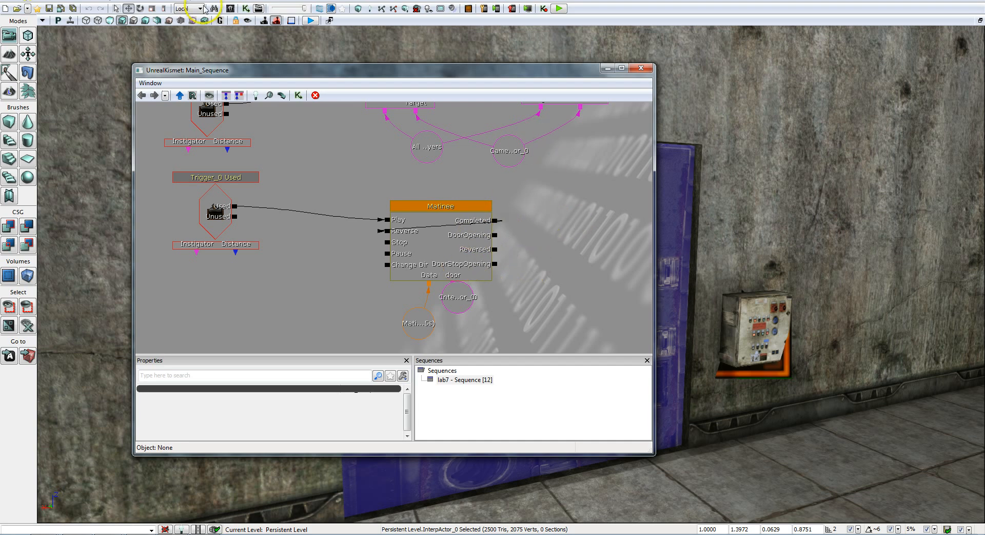
- Open the Content Browser and arrange it side by side with the Kismet window
left_click(230, 8)
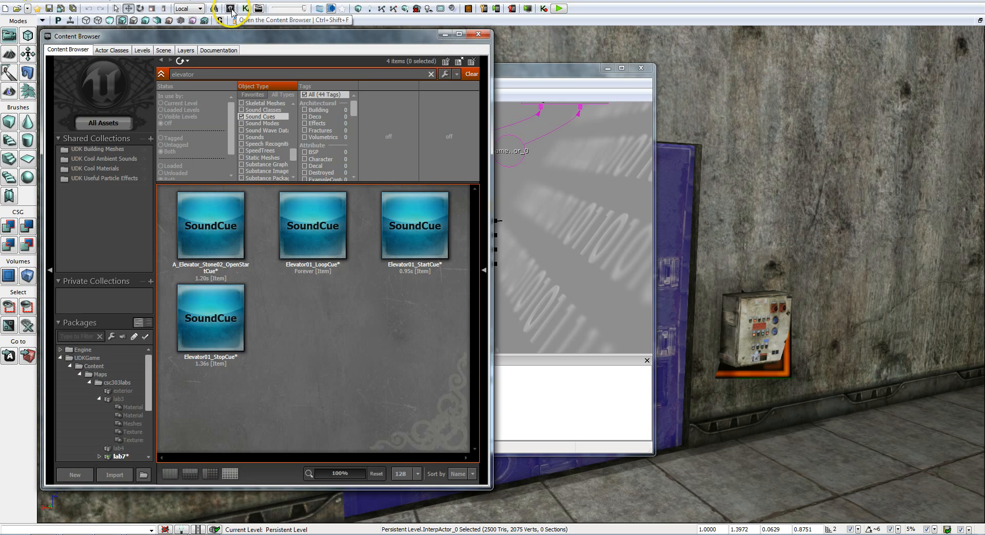
left_click_drag(260, 35, 834, 7)
left_click_drag(472, 75, 353, 32)
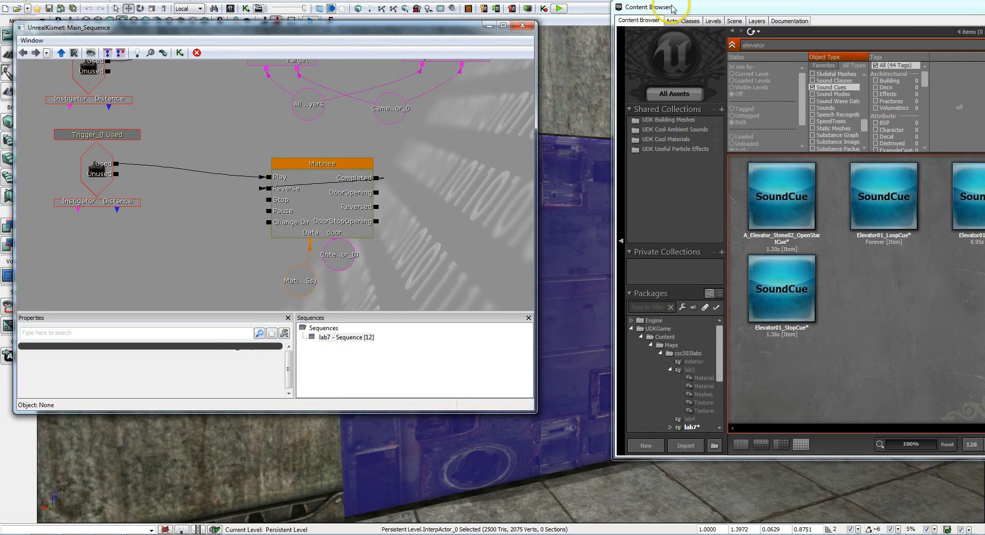
left_click_drag(696, 8, 584, 21)
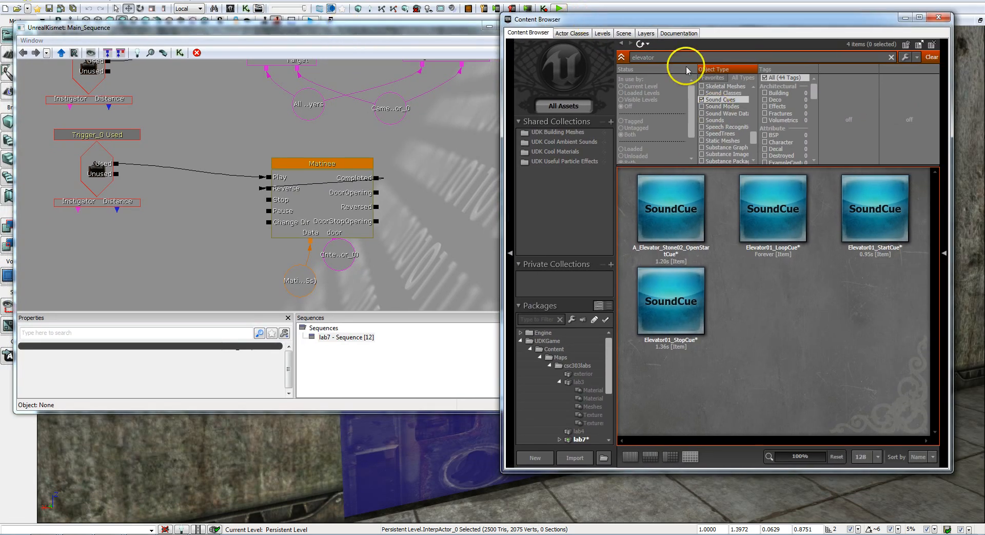
- Search the sound cues for "door" and pick the A_Door_Metal03_CloseStartCue sound cue
key("BackSpace")
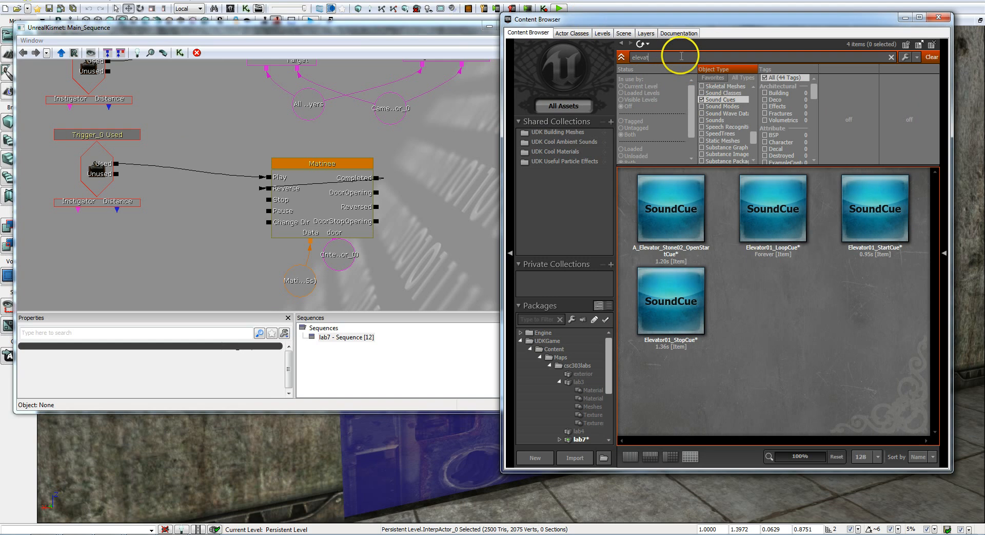
key("BackSpace")
type("door")
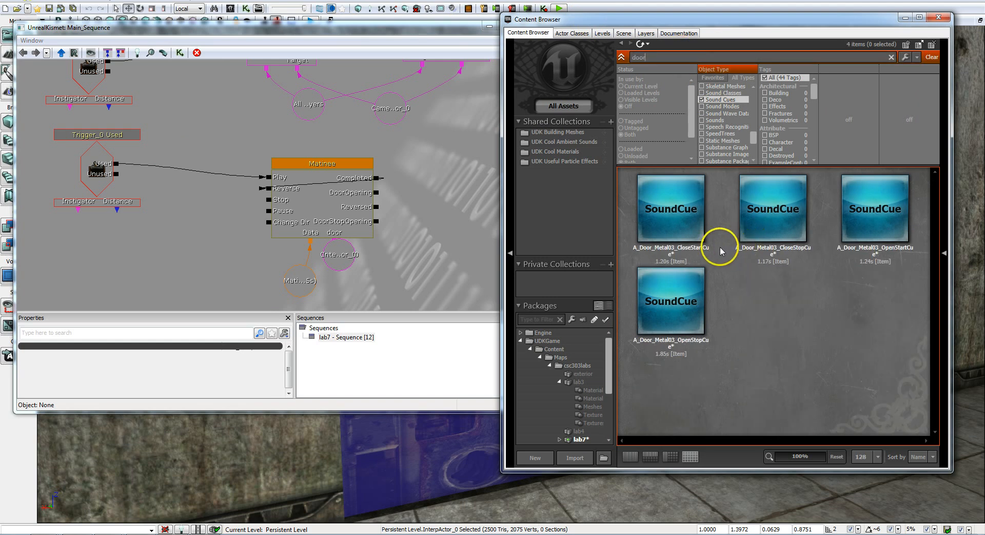
left_click(689, 226)
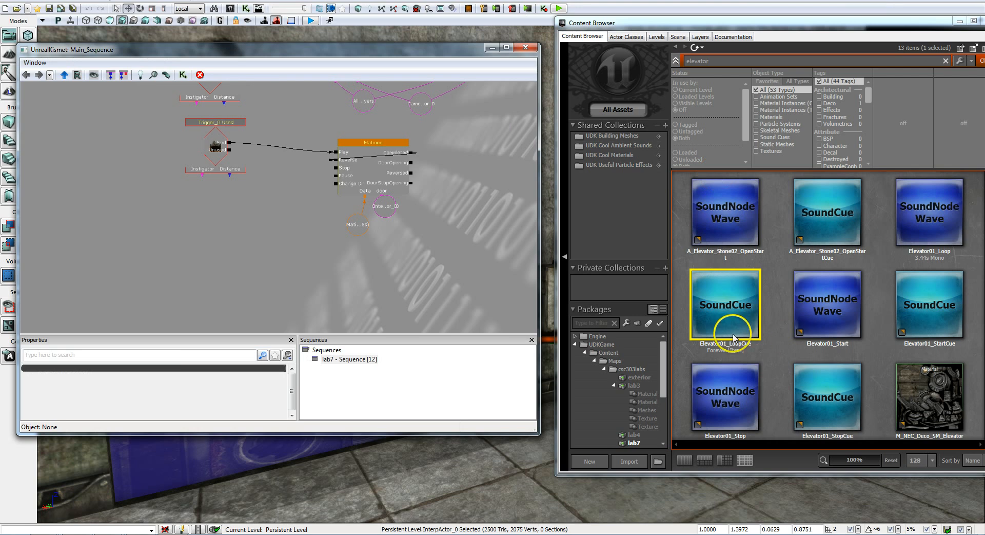
- Replace the "elevator" asset search with "door" and filter the object types to Sound Cues only
left_click(724, 59)
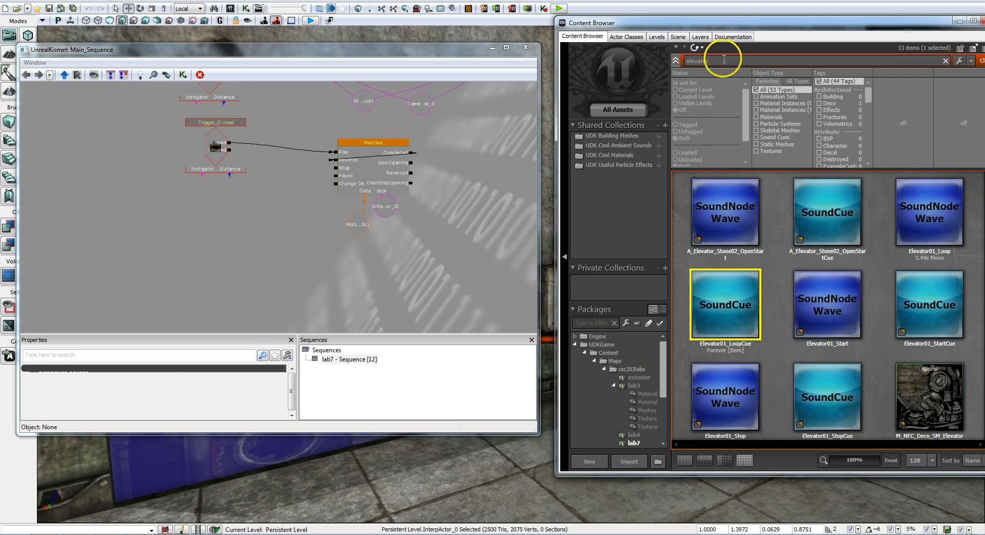
key("BackSpace")
key("BackSpace")
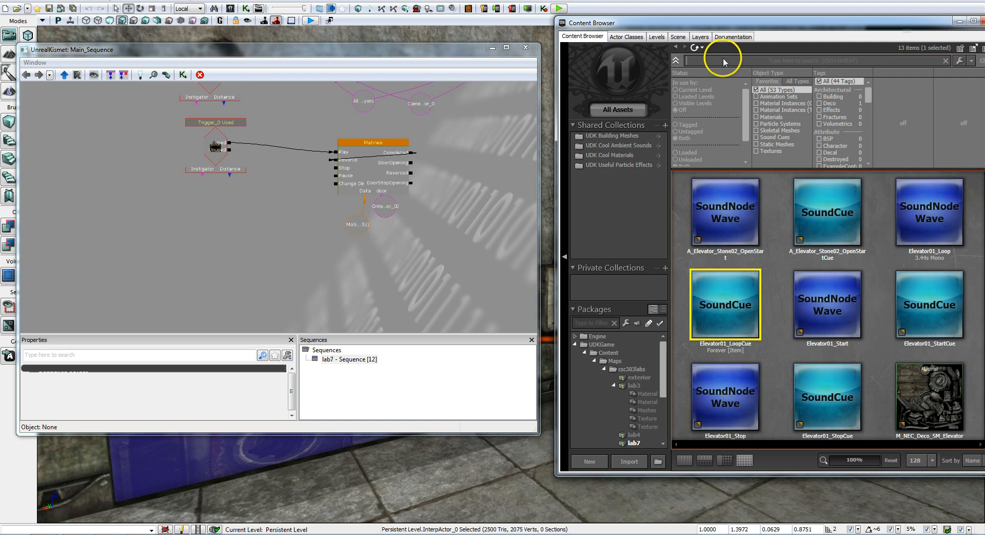
type("door")
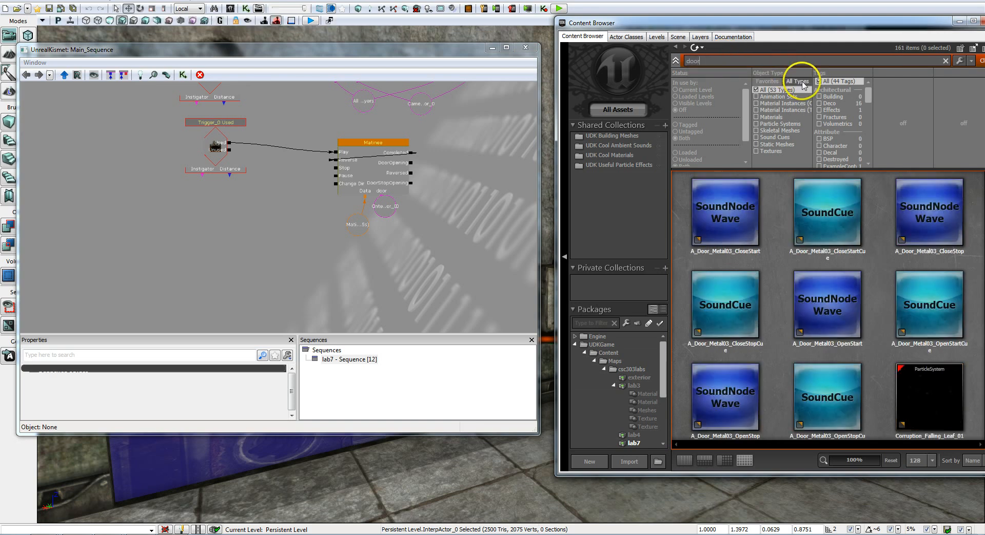
scroll(783, 136, "down", 10)
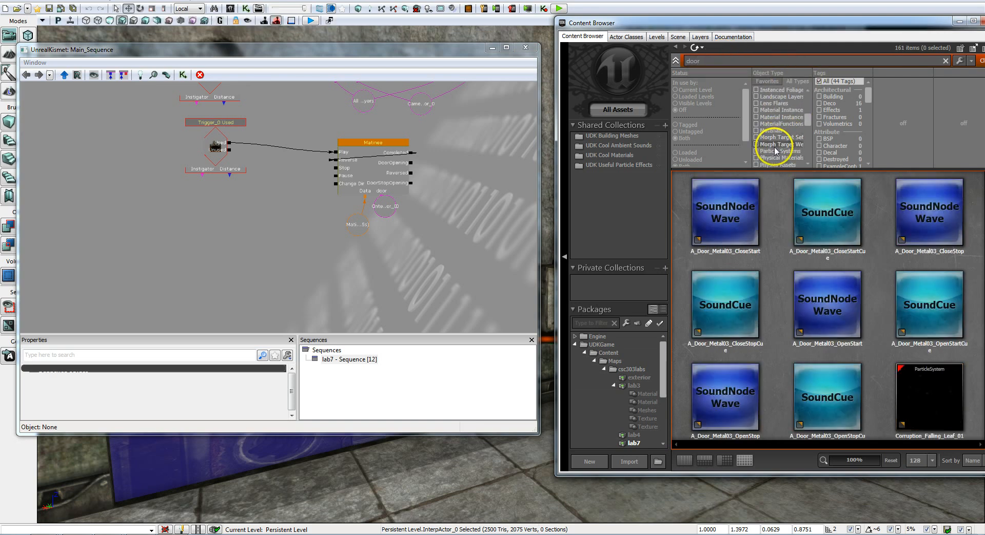
left_click(773, 144)
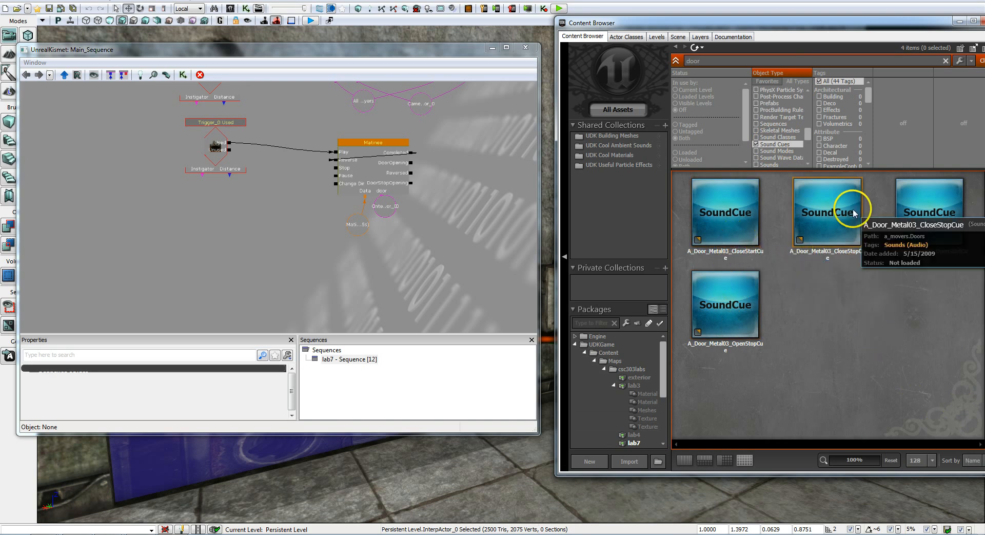
- Preview the four A_Door_Metal03 sound cues one by one, finishing with A_Door_Metal03_OpenStopCue
left_click(724, 222)
left_click(844, 216)
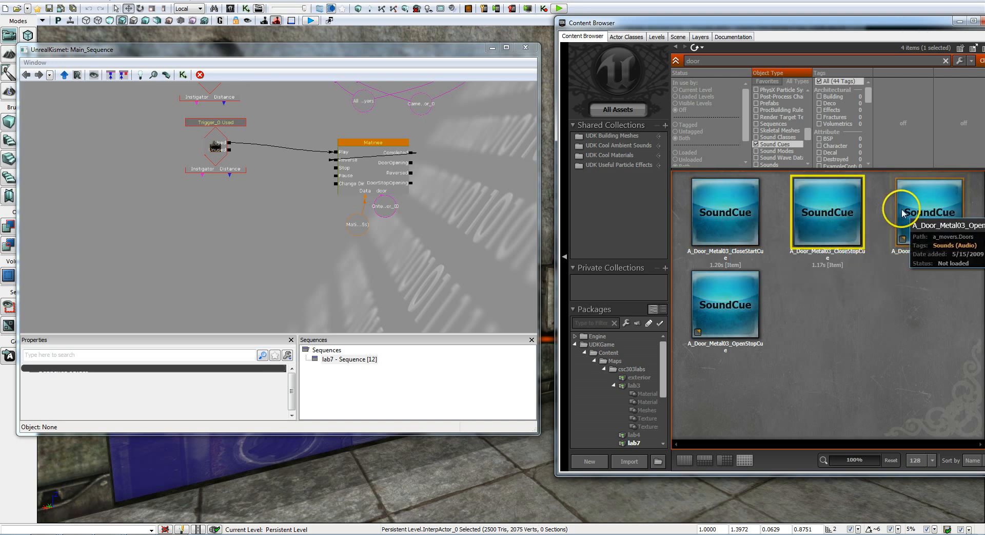
left_click(901, 213)
left_click(748, 309)
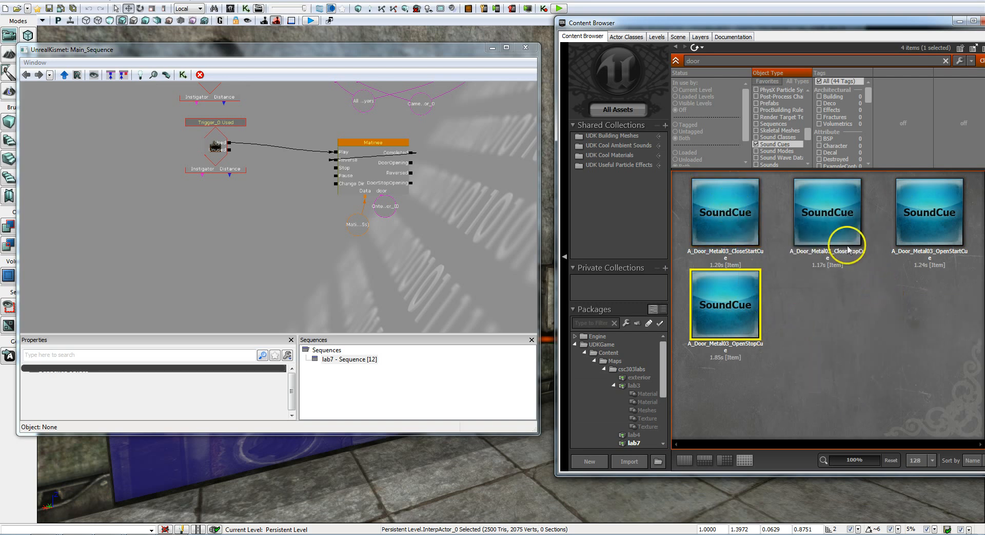
- Add a Play Sound action beside the door's Matinee node and assign it the A_Door_Metal03_OpenStartCue sound cue
left_click(940, 219)
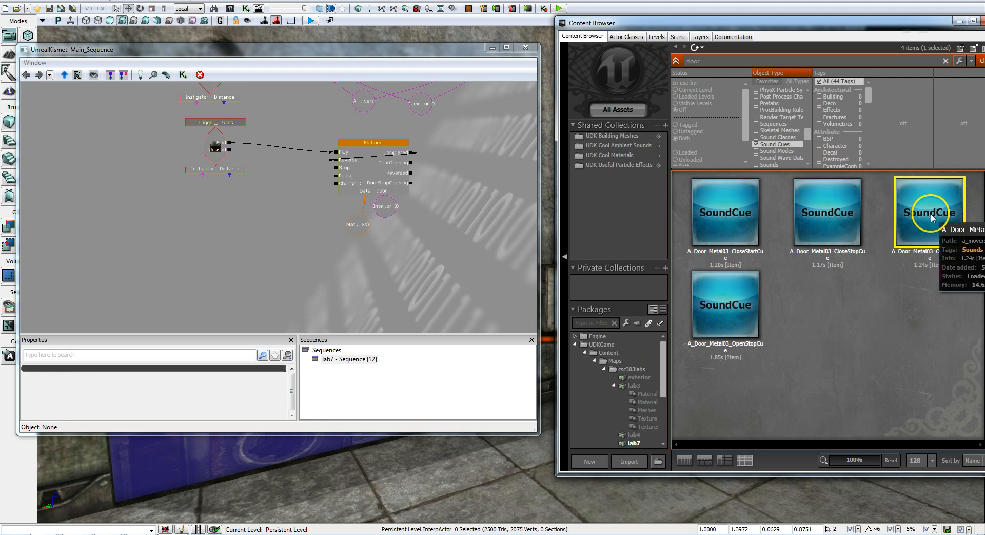
left_click(426, 296)
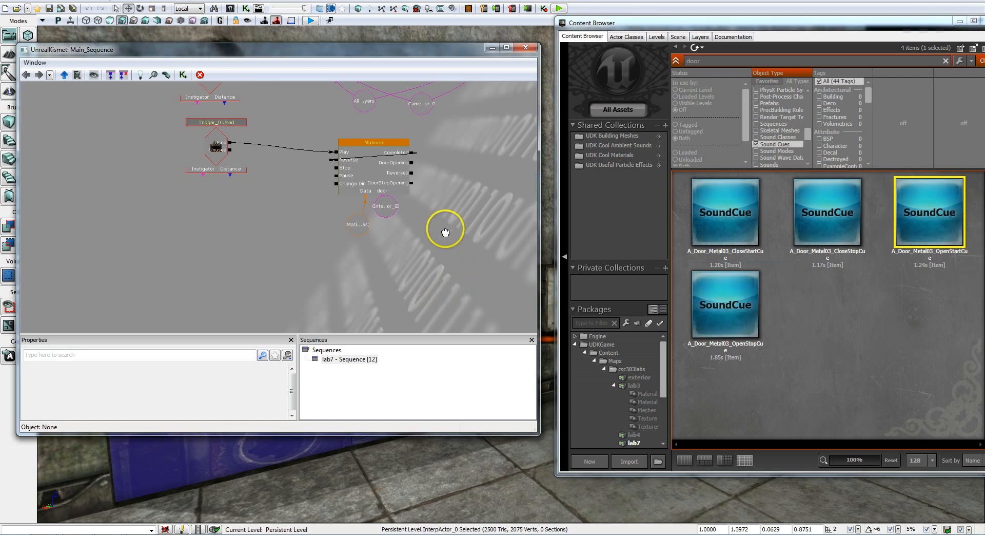
left_click(406, 255)
left_click_drag(430, 223, 330, 282)
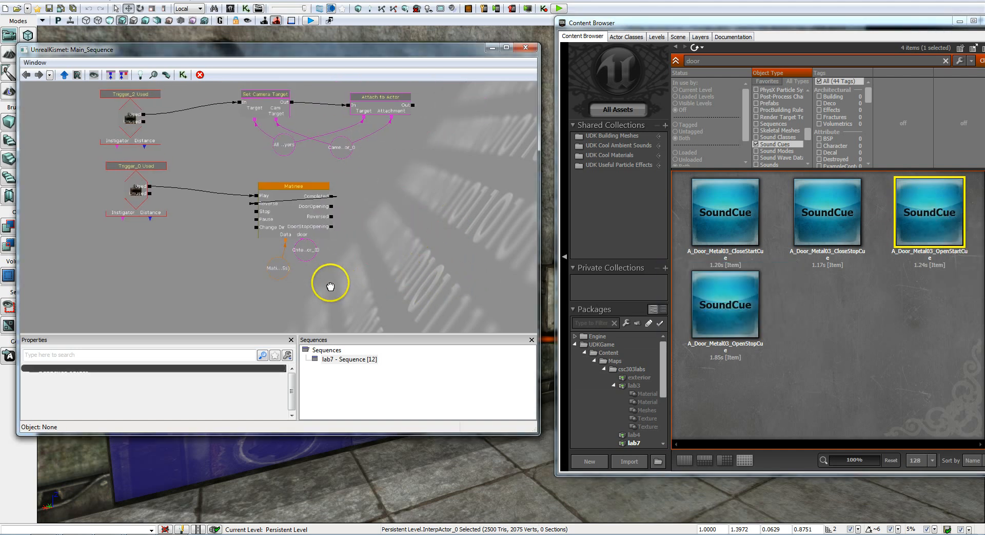
right_click(408, 184)
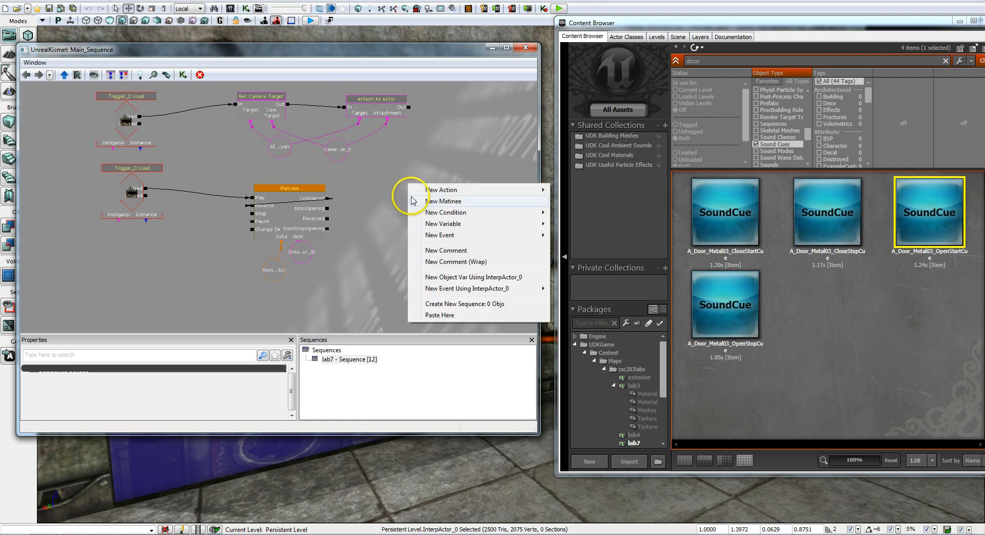
mouse_move(446, 192)
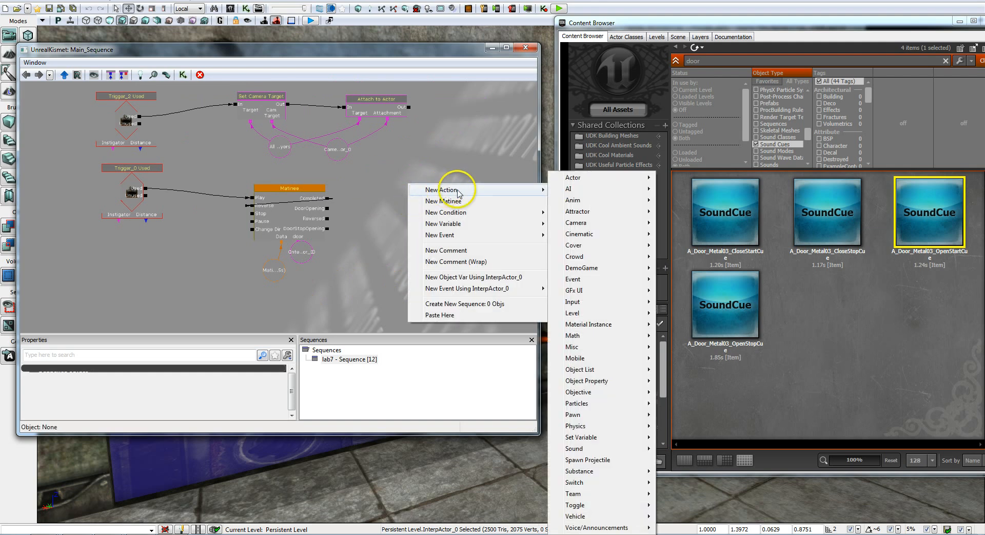
mouse_move(584, 450)
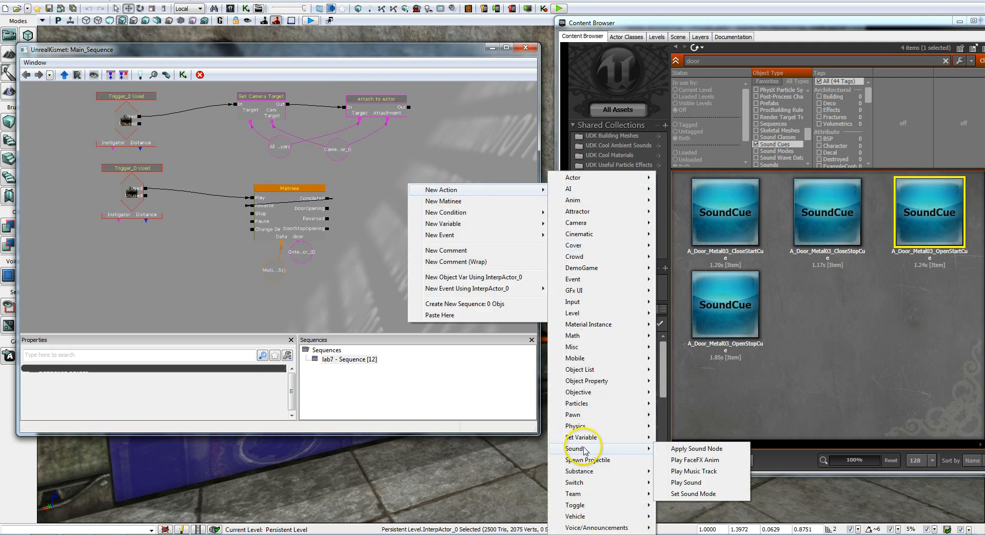
left_click(691, 482)
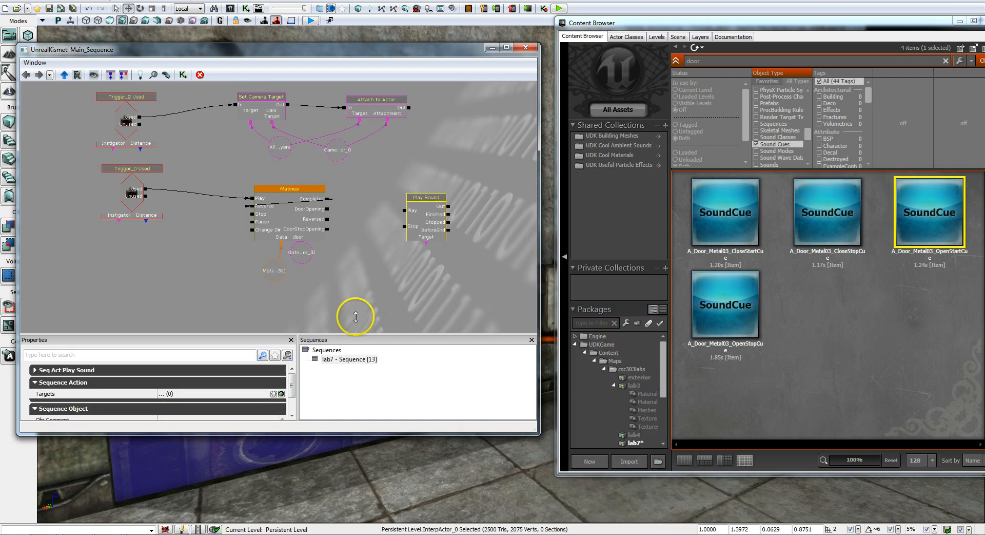
left_click(66, 370)
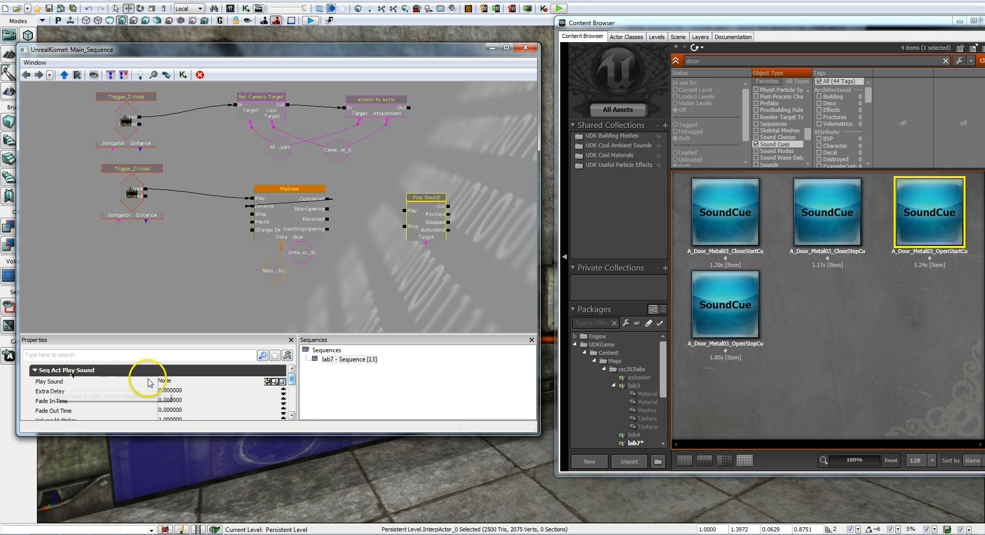
left_click(267, 381)
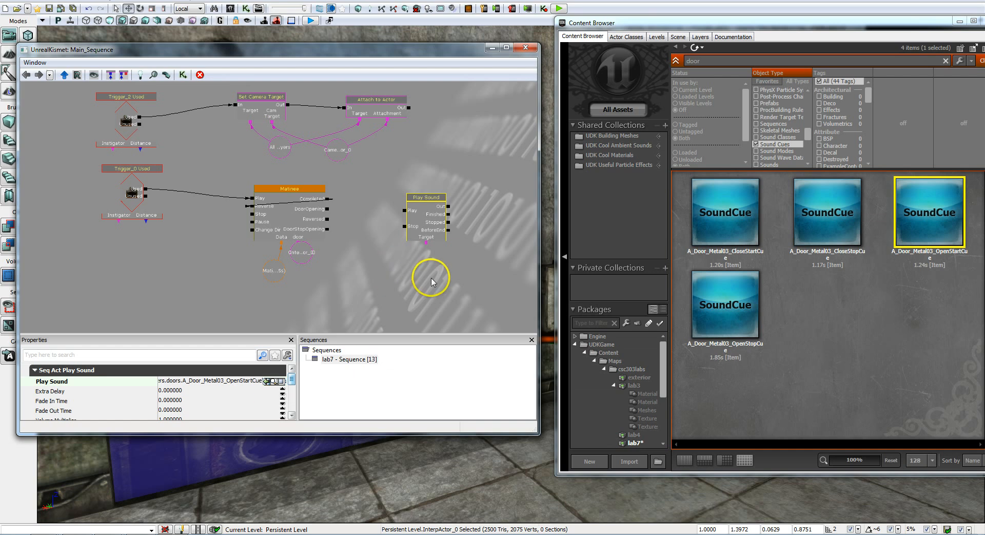
- Add a second Play Sound action below the first and assign it the A_Door_Metal03_OpenStopCue sound cue
left_click_drag(429, 280, 431, 252)
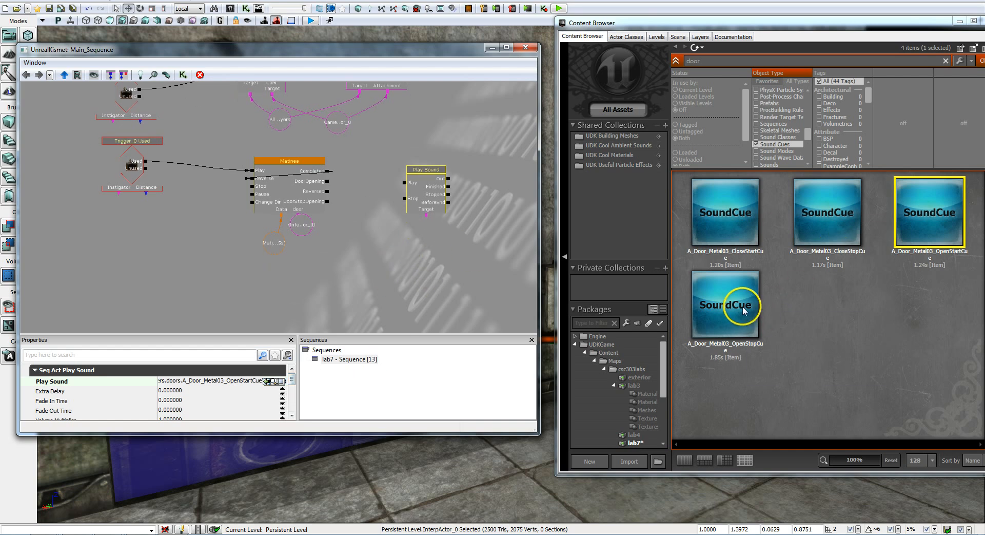
left_click(740, 308)
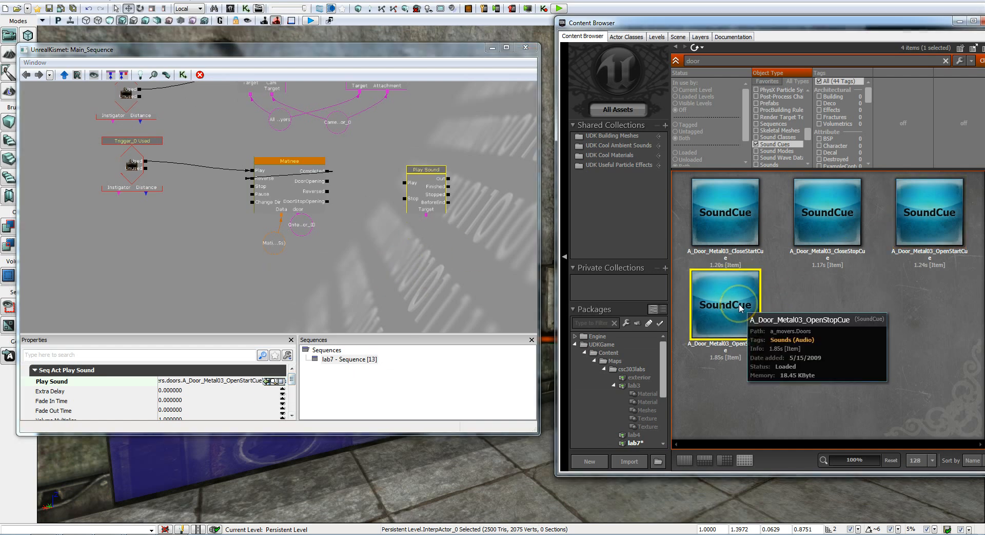
right_click(427, 252)
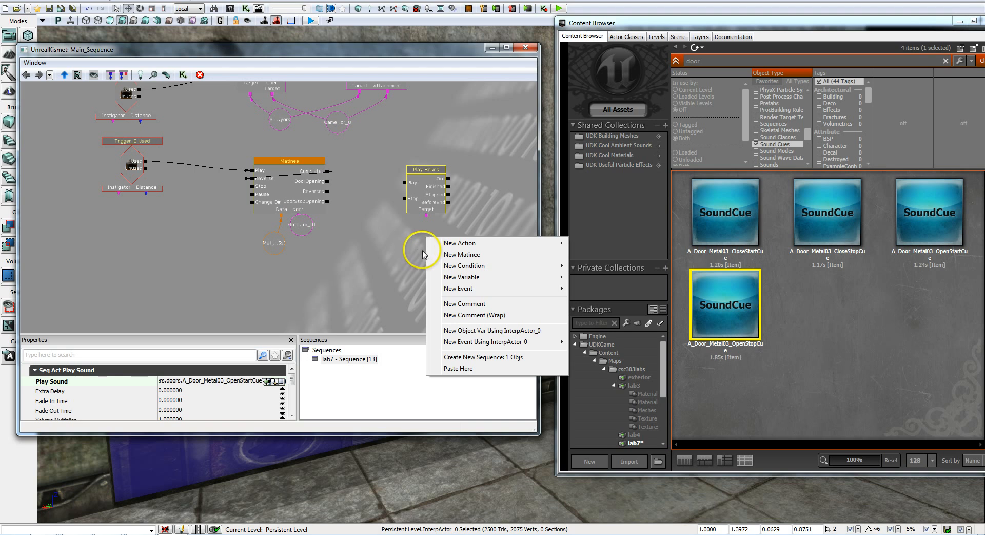
mouse_move(515, 246)
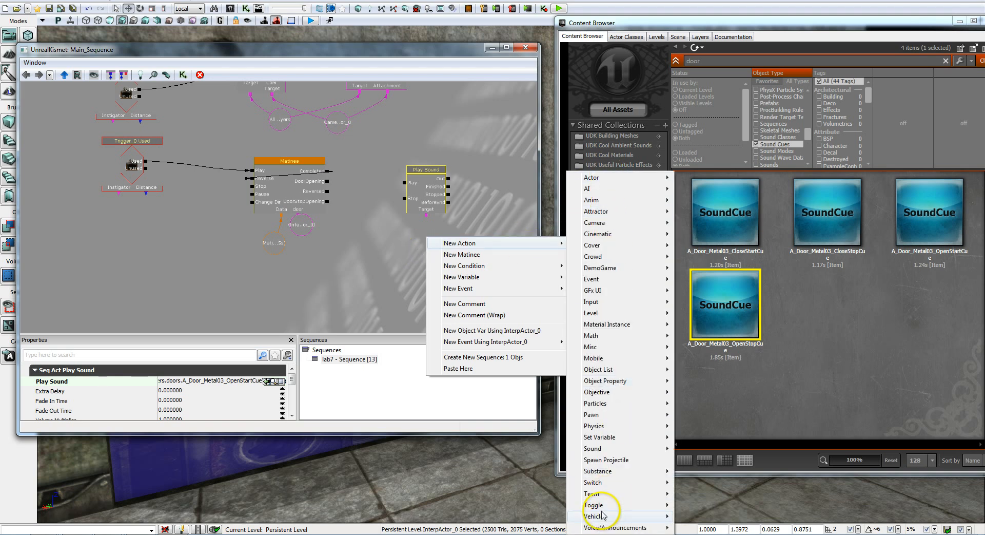
mouse_move(636, 451)
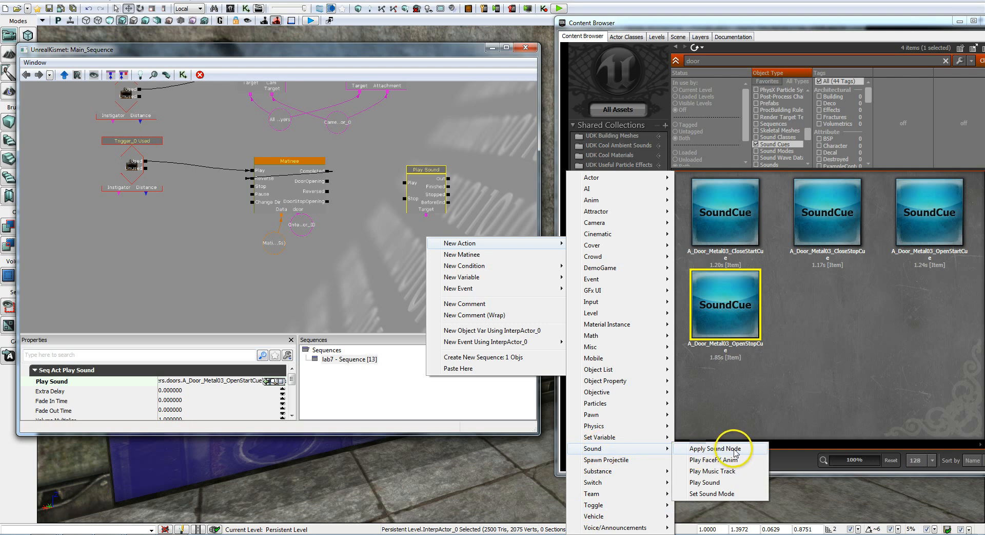
left_click(714, 482)
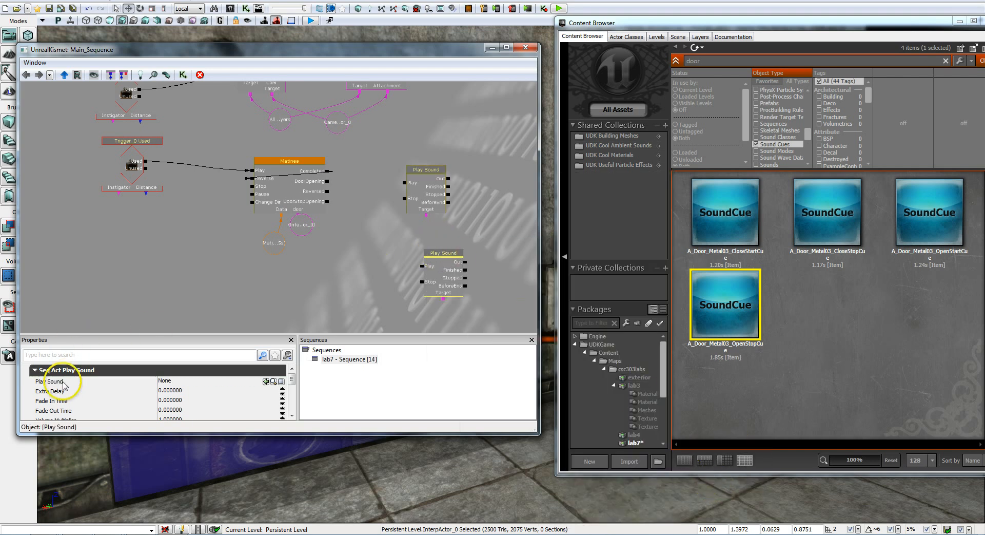
left_click(266, 381)
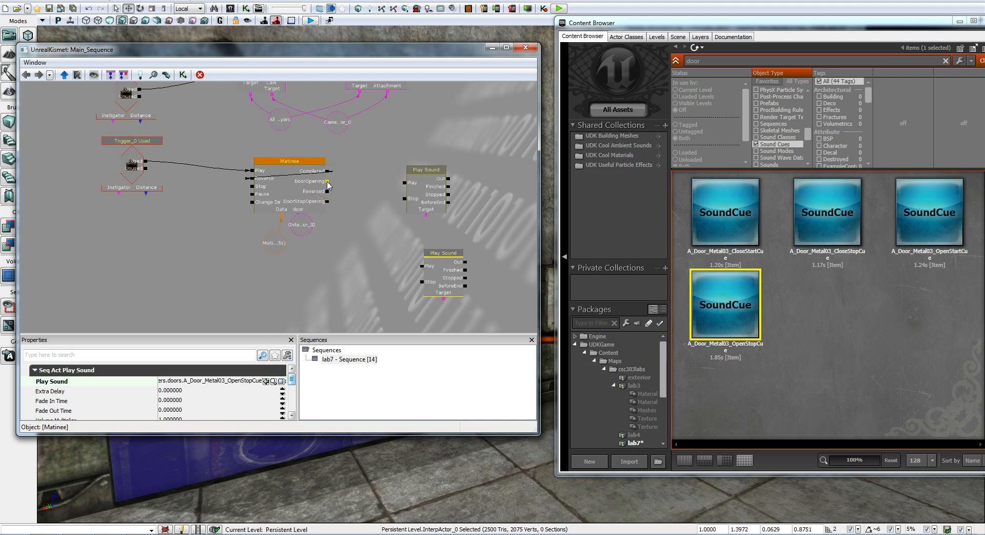
- Connect the Matinee's DoorOpening output to the upper Play Sound's Play input and DoorStopOpening to the lower one's Play input
left_click_drag(327, 181, 404, 184)
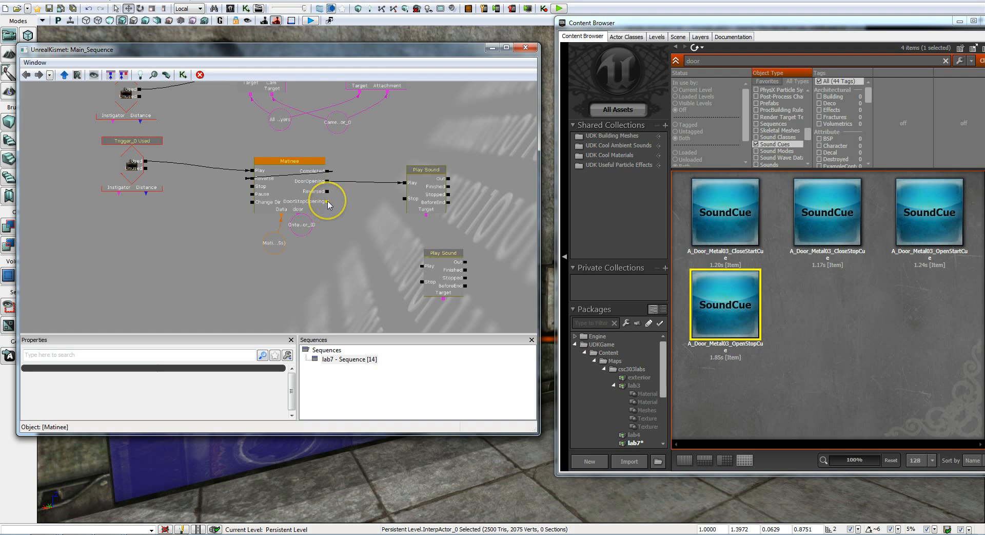
left_click_drag(327, 202, 420, 267)
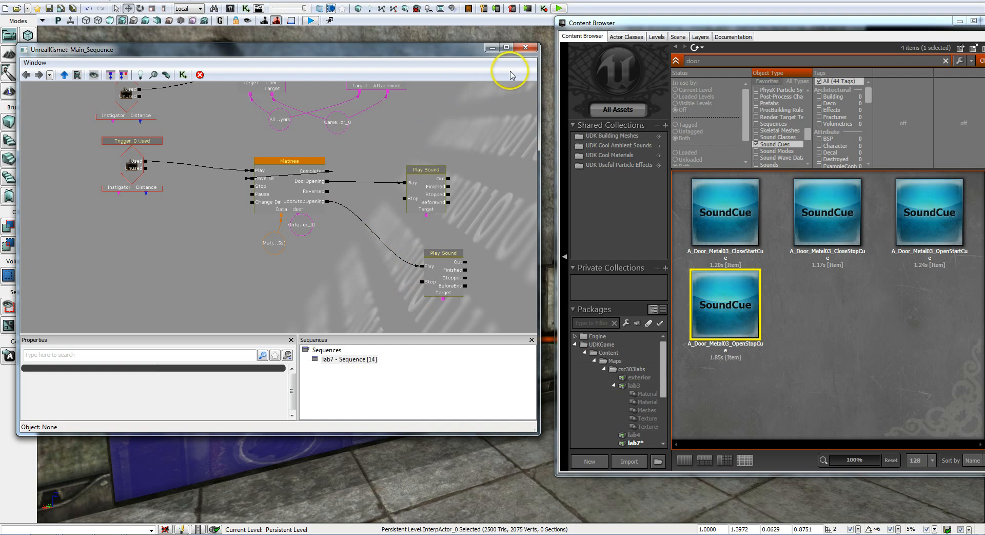
- Close the Kismet and Content Browser windows and save the current level
left_click(526, 49)
double_click(646, 23)
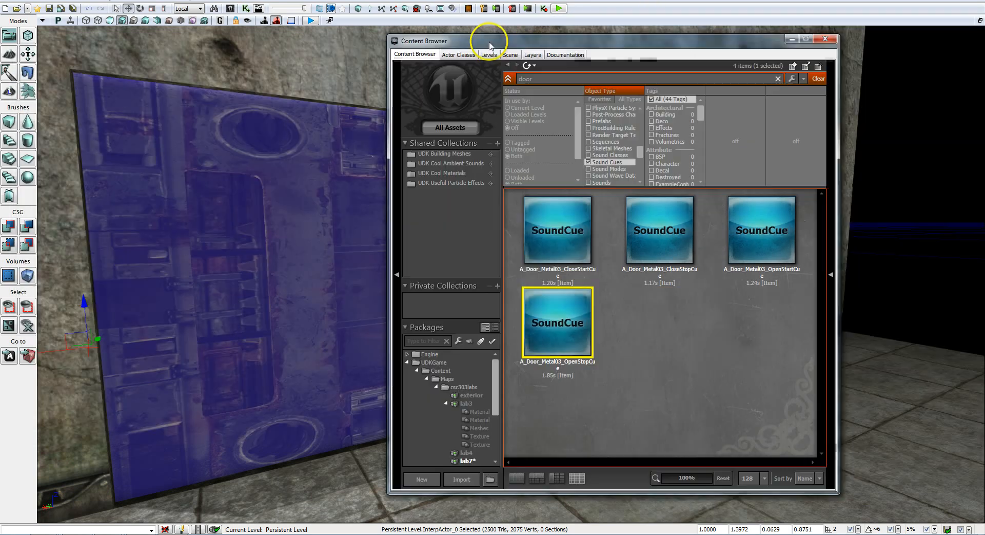
left_click(769, 43)
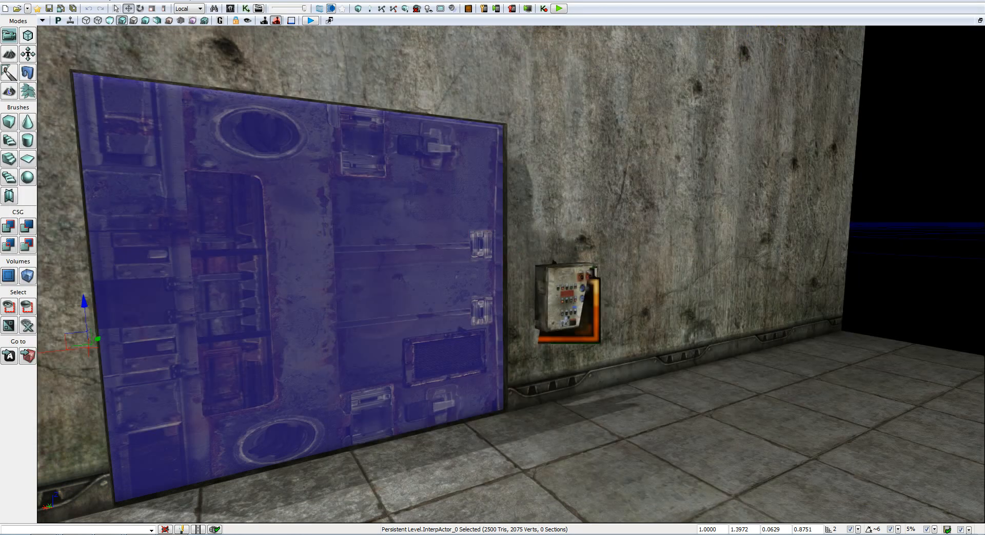
left_click(10, 2)
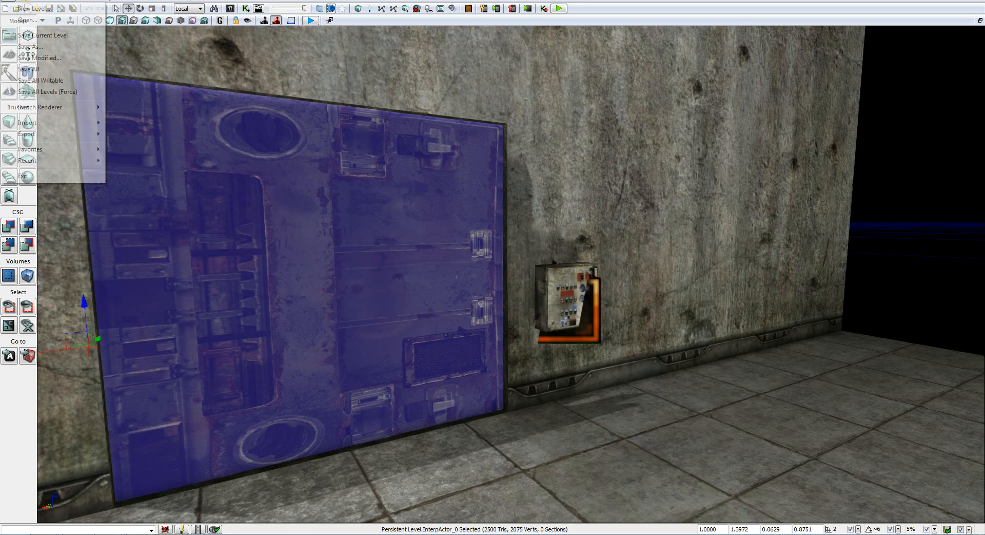
left_click(34, 36)
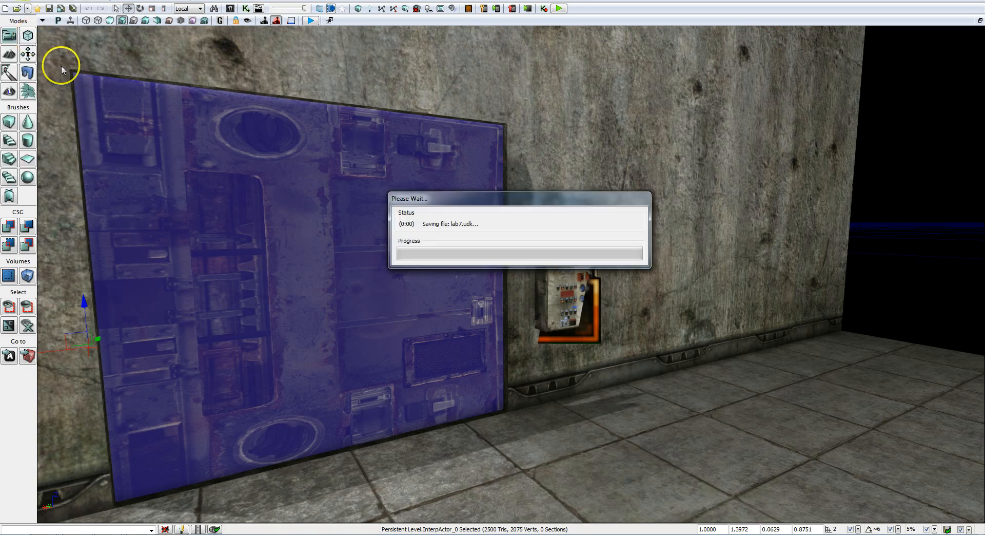
- Quit the brief play test to rebuild the level's lighting, closing the Lighting Results and Map Check reports
left_click(561, 10)
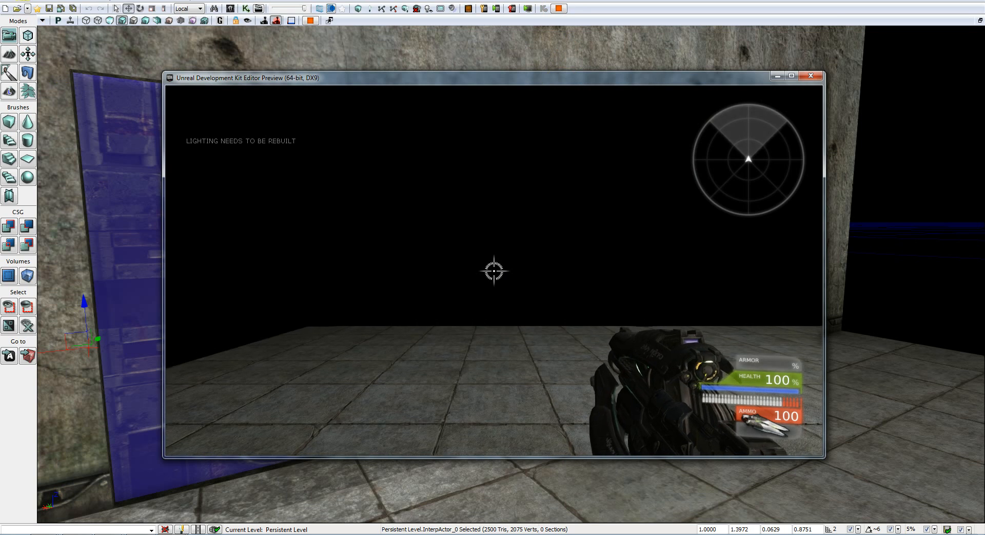
key("Escape")
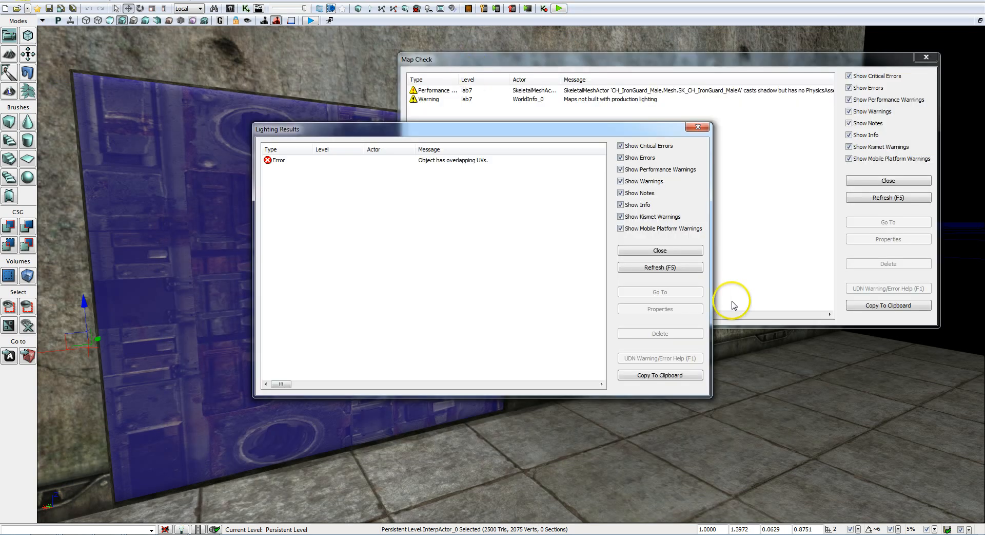
left_click(690, 252)
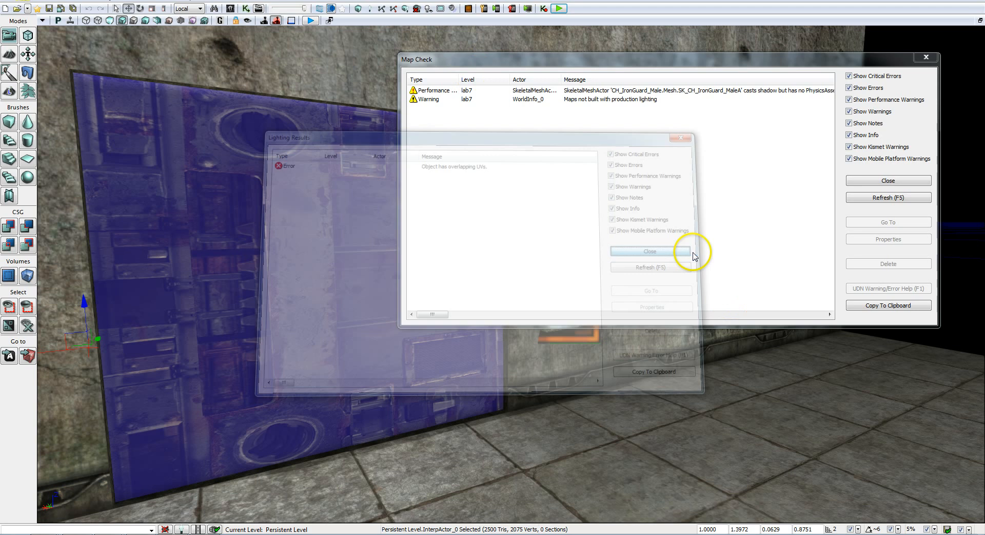
left_click(881, 186)
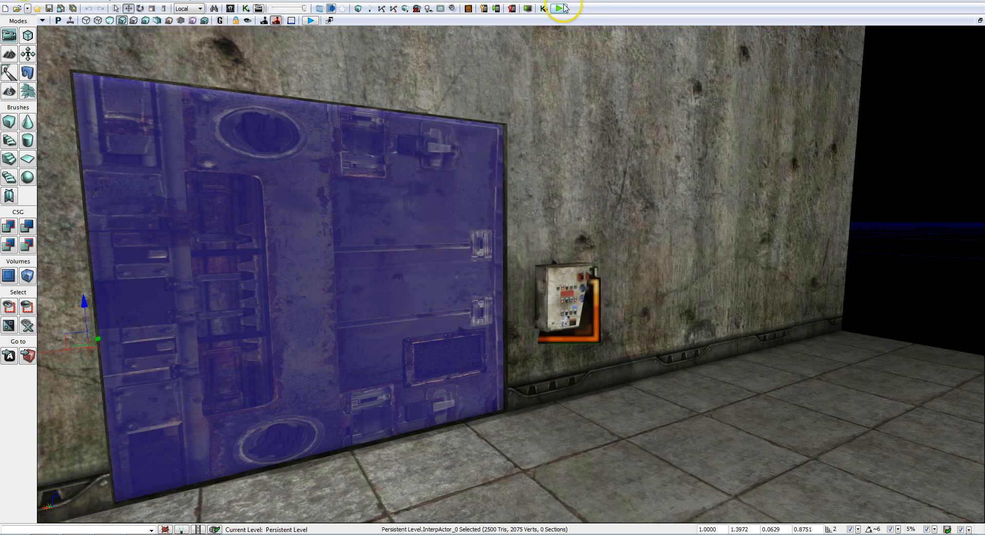
- Play-test the level by walking up to the control panel beside the metal door and using it to open the door
left_click(560, 8)
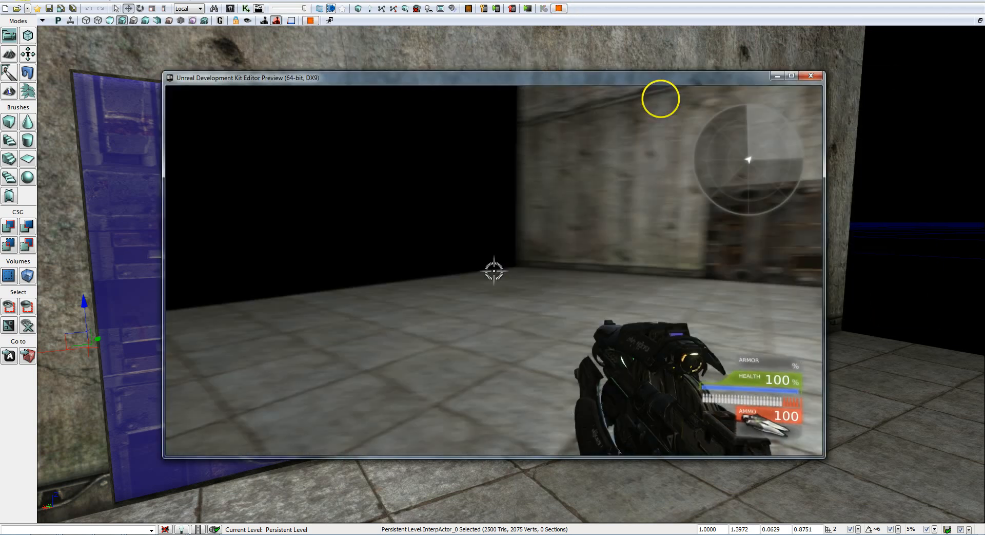
key("w")
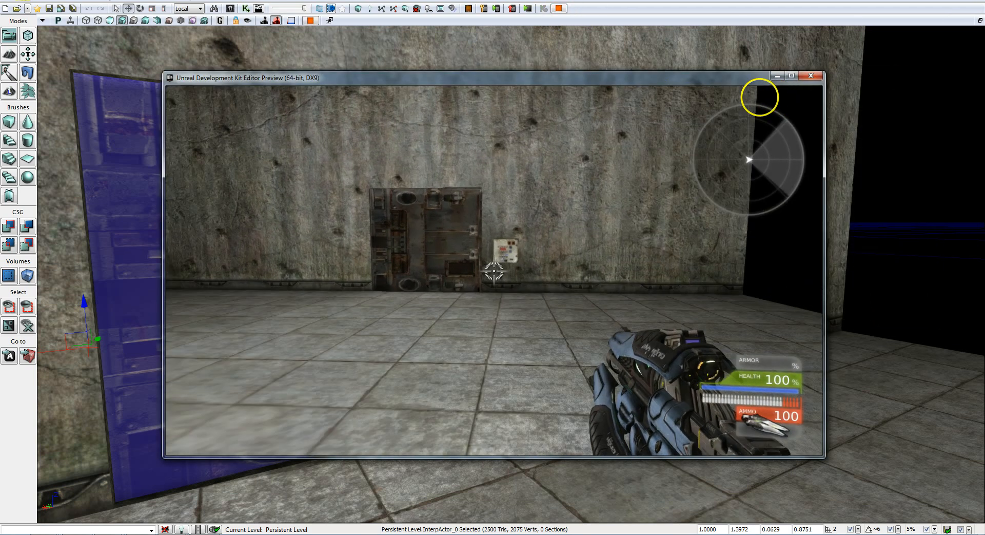
key("w")
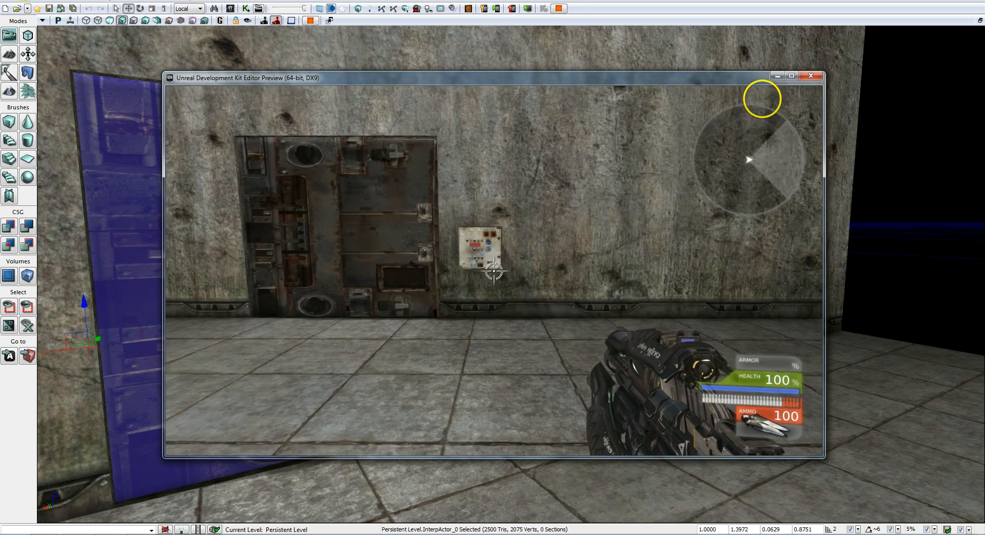
key("w")
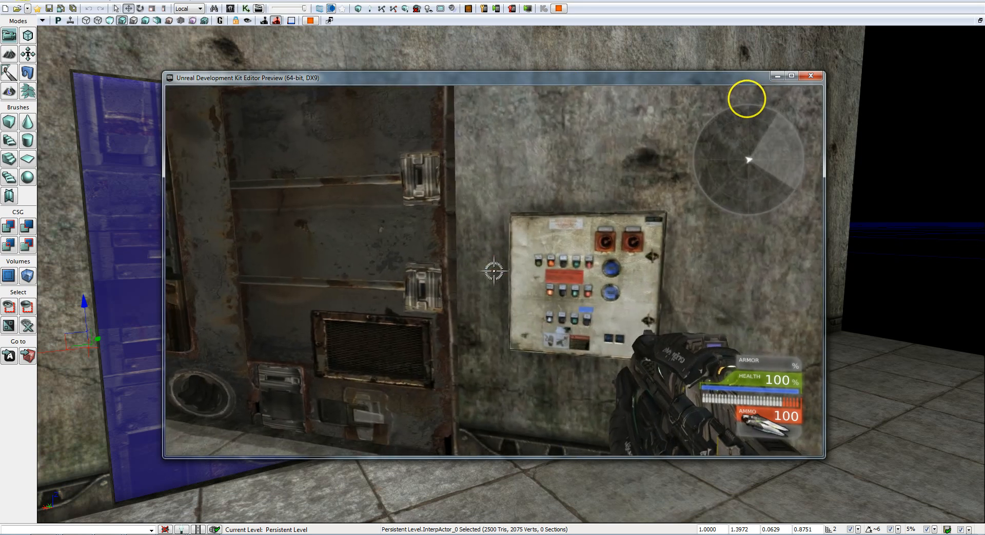
key("e")
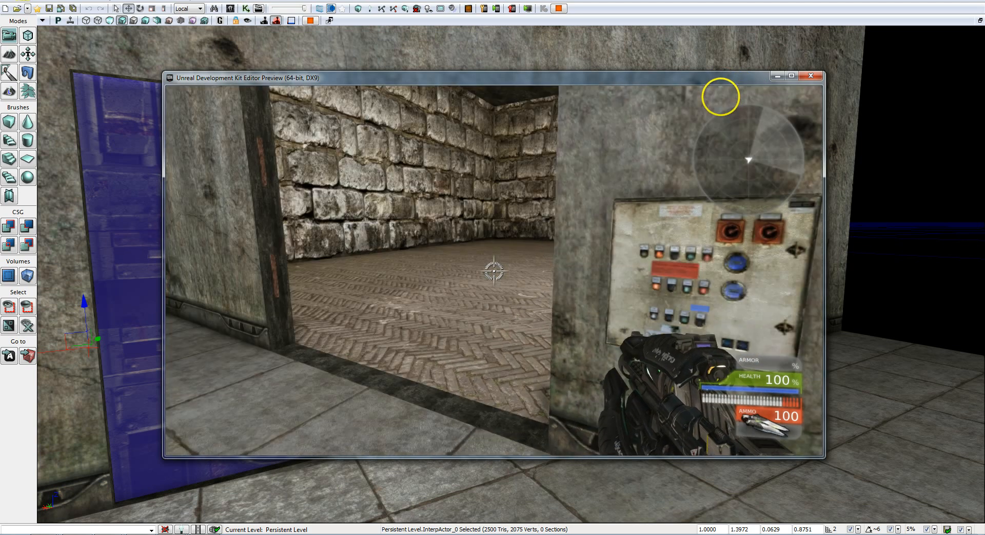
- Walk through the open doorway into the stone-walled room and turn back to face the door
key("w")
key("s")
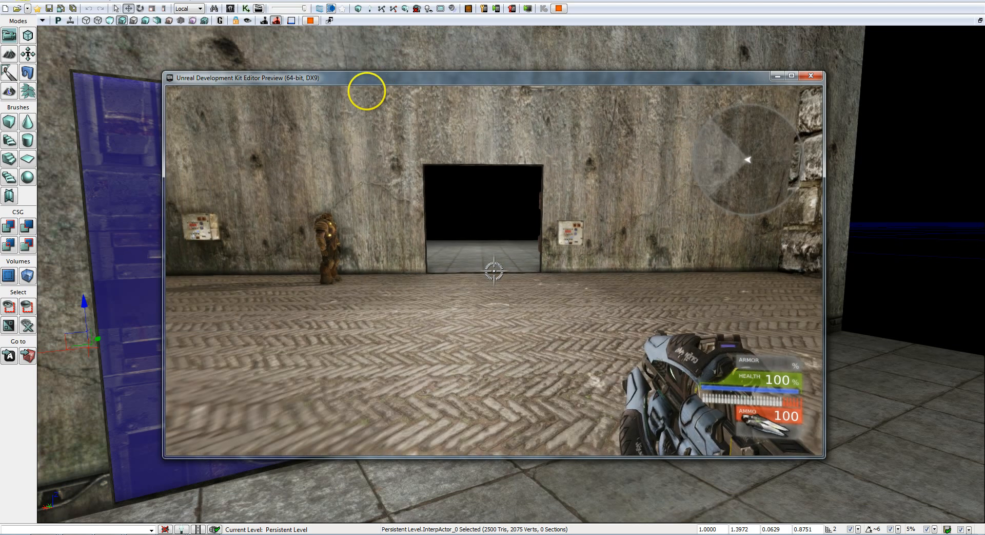
key("w")
key("w")
key("d")
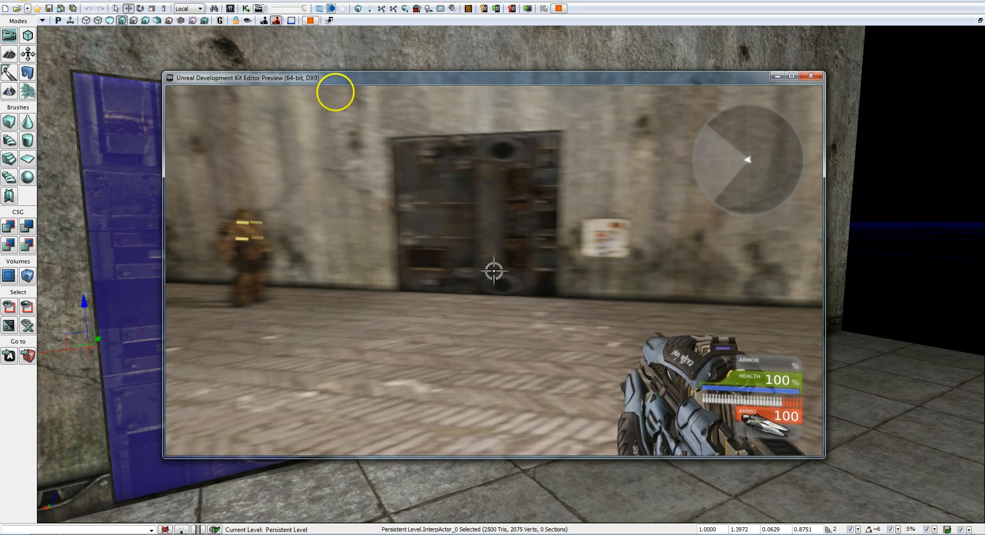
- Walk across the stone-walled room to the two tanks with the control box between them
key("w")
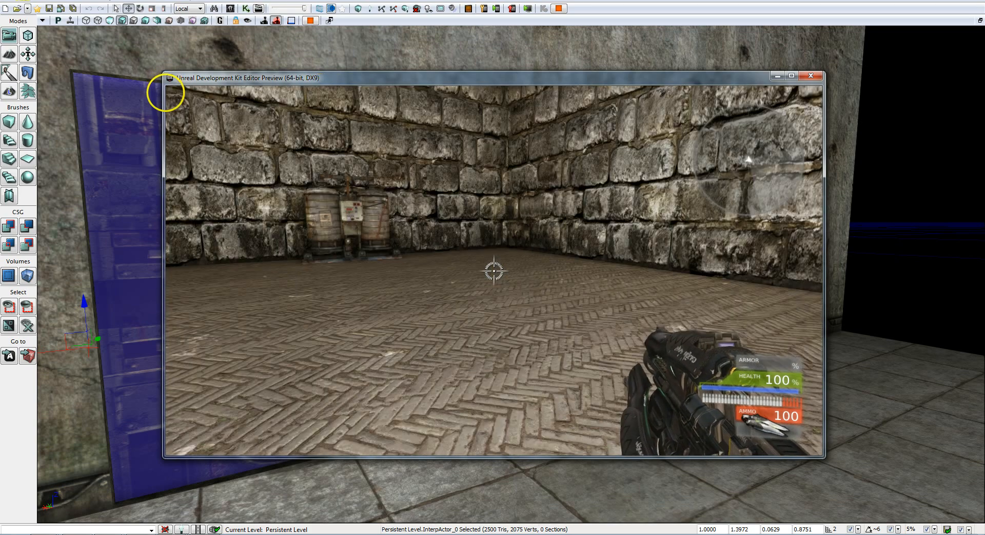
key("w")
key("w")
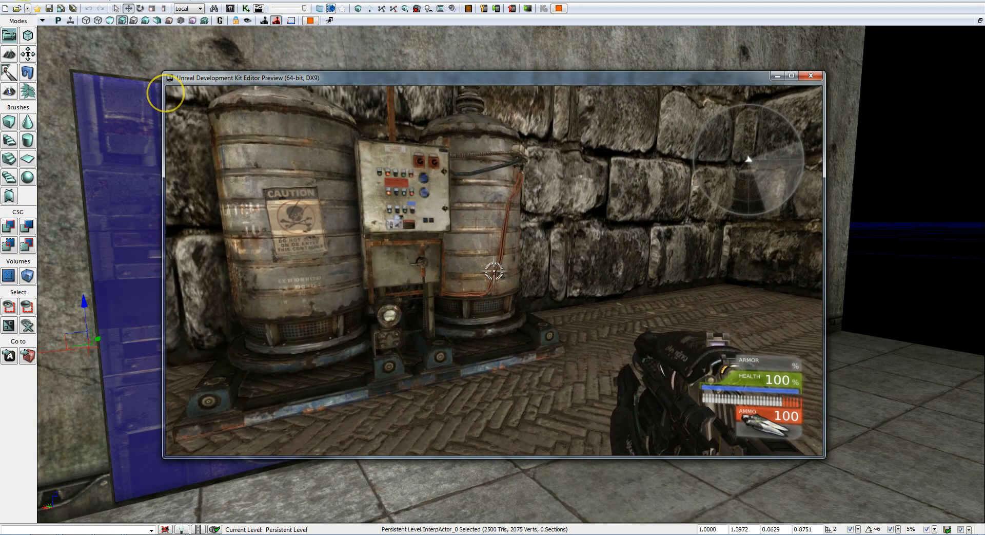
- Walk back from the tanks to the metal door and end the play test
key("s")
key("w")
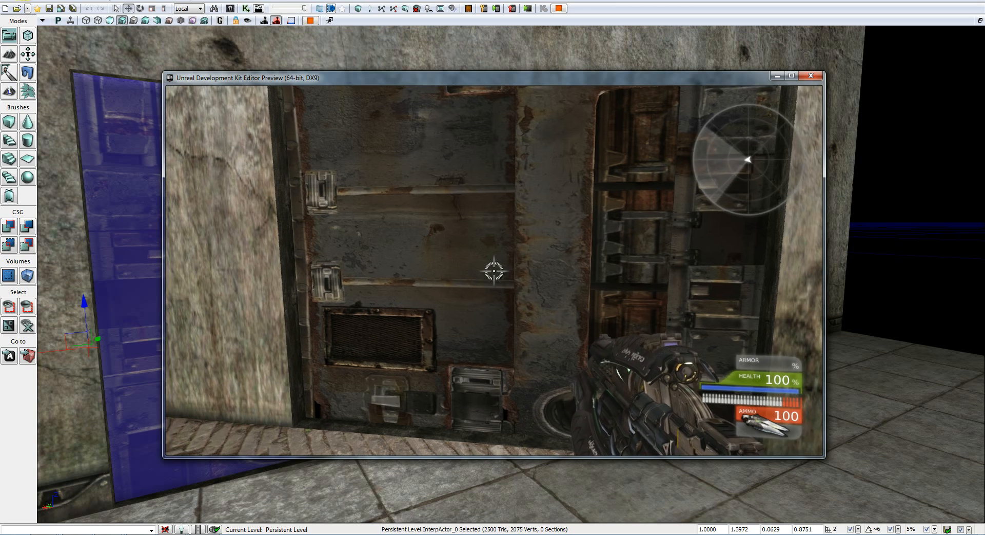
key("Escape")
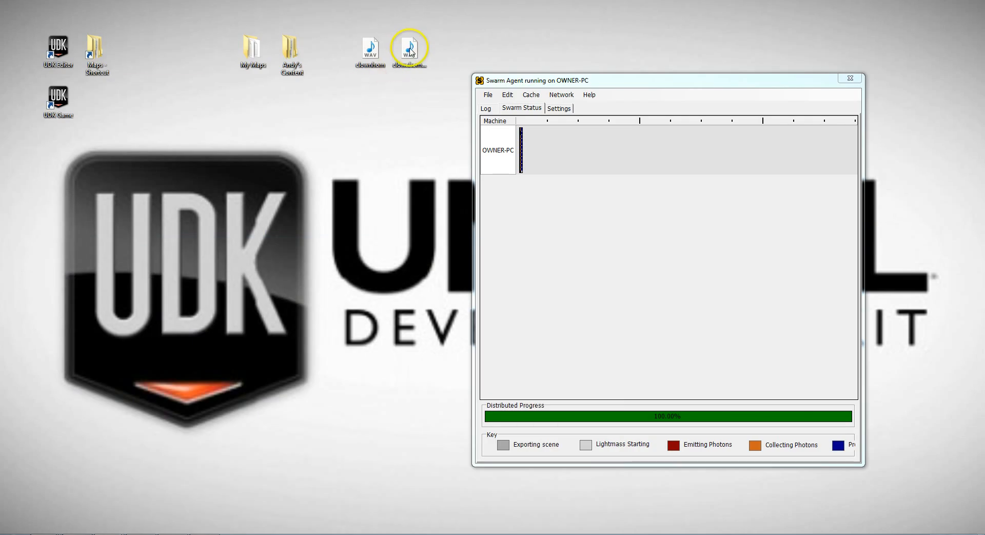
- Play the clownhorn_converted WAV file from the desktop
left_click(411, 55)
double_click(412, 56)
- Switch to the web browser, go to the online-convert.com home page and view the audio converter's target formats
mouse_move(76, 532)
left_click_drag(981, 54, 262, 77)
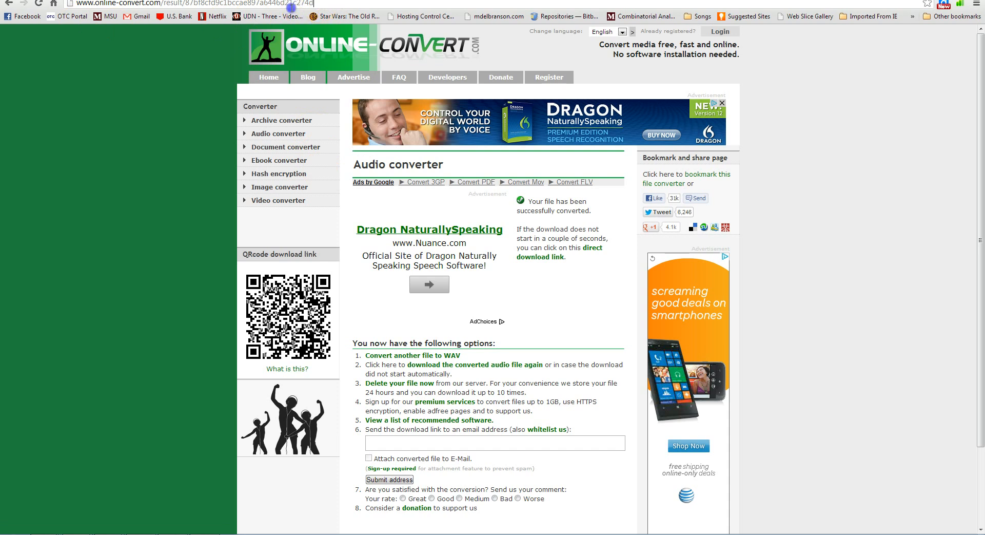
left_click_drag(290, 7, 156, 6)
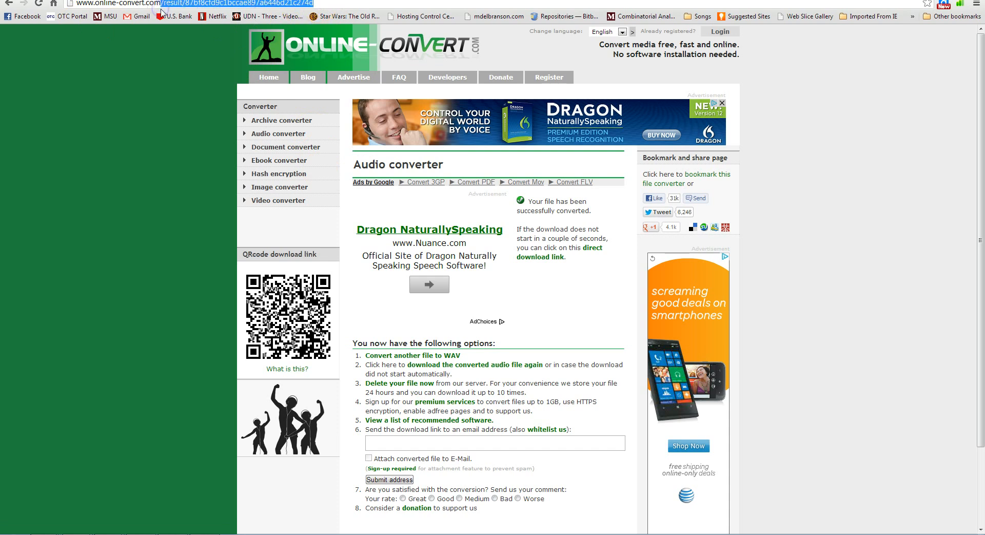
key("BackSpace")
key("Return")
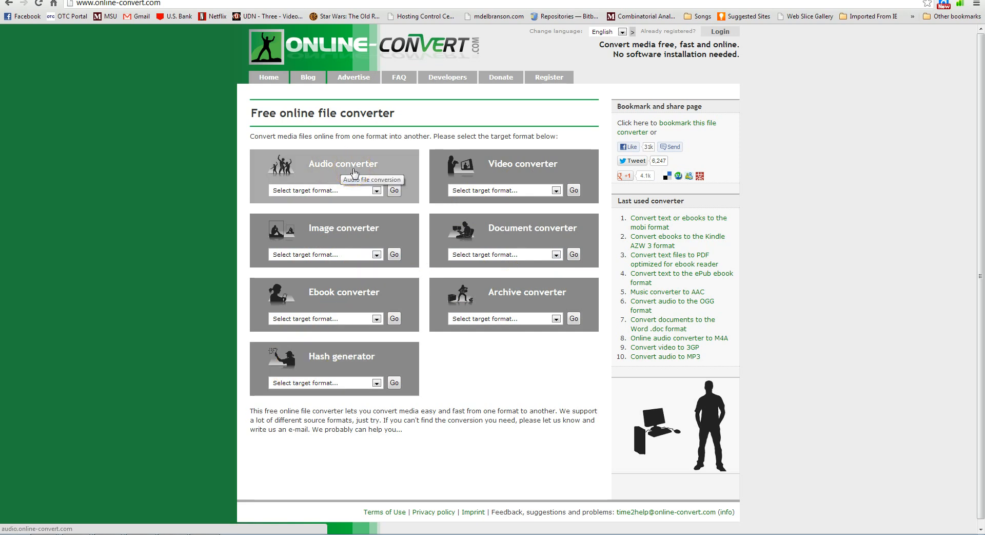
left_click(377, 190)
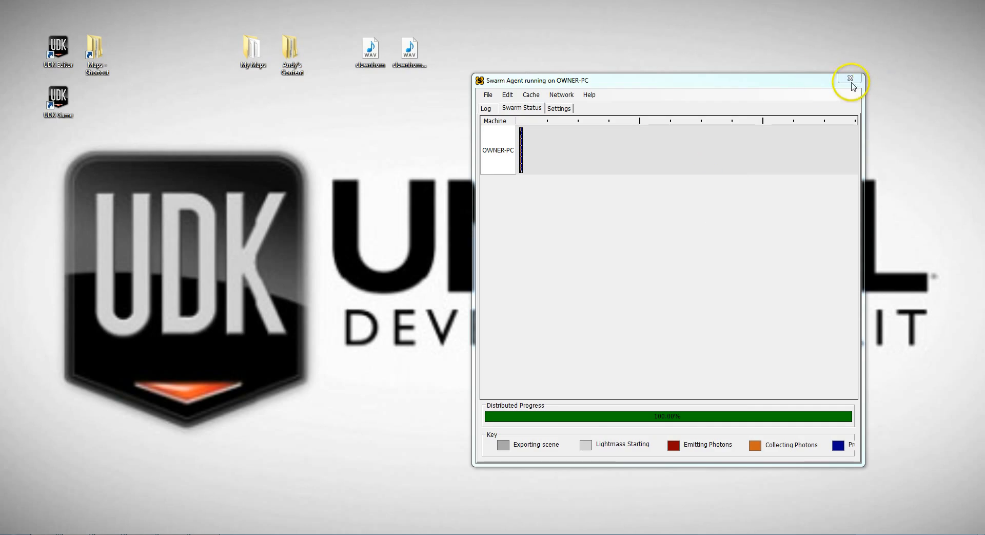
- Close the Swarm Agent window, select the clownhorn_converted file on the desktop and switch back to the UDK editor
left_click(851, 81)
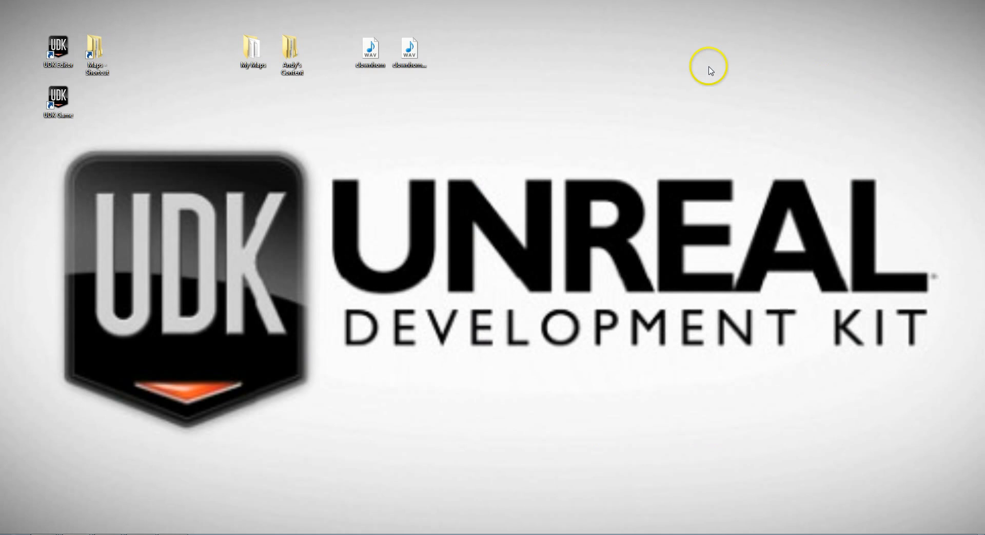
left_click(412, 55)
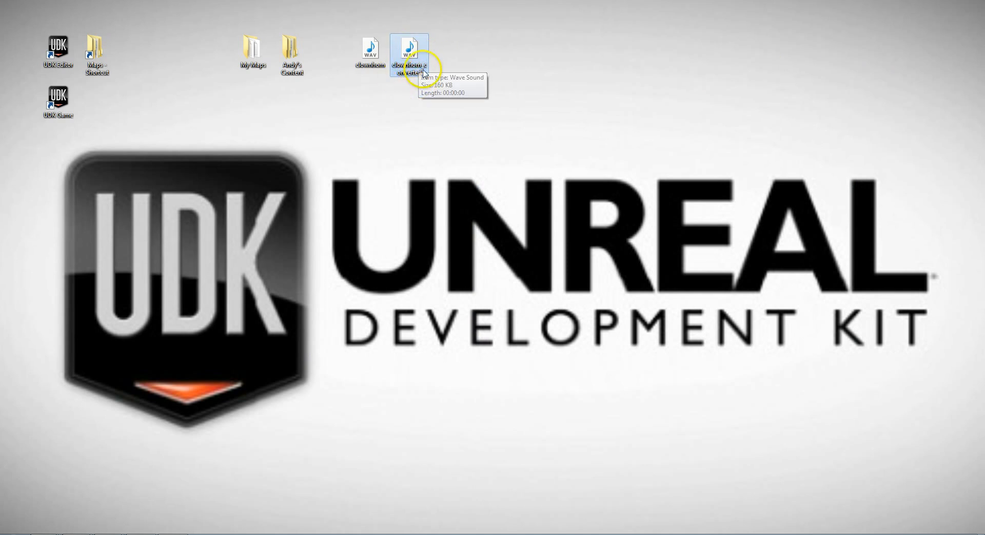
mouse_move(226, 532)
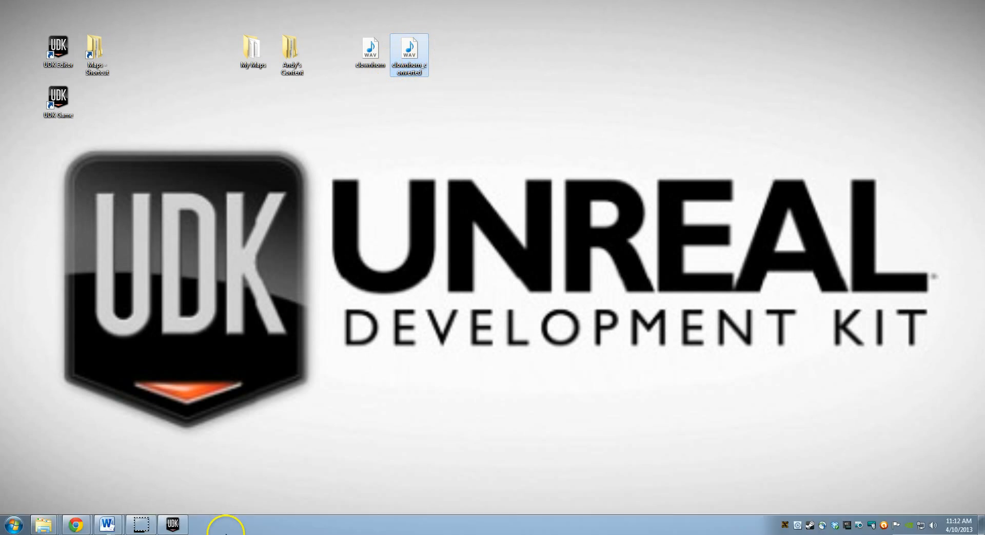
left_click(173, 524)
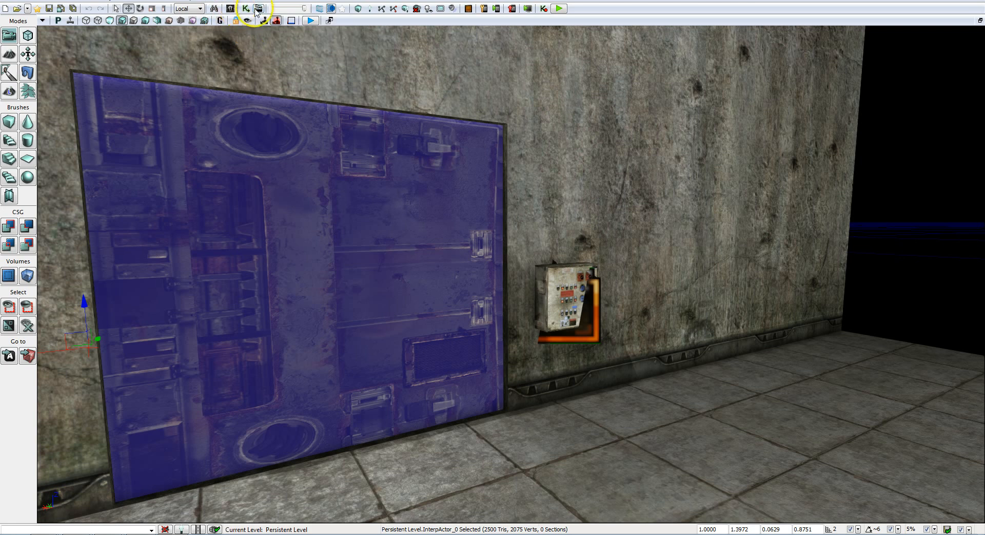
- Import clownhorn_converted from the desktop through the Content Browser into MyPackage with the grouping Sound
left_click(231, 9)
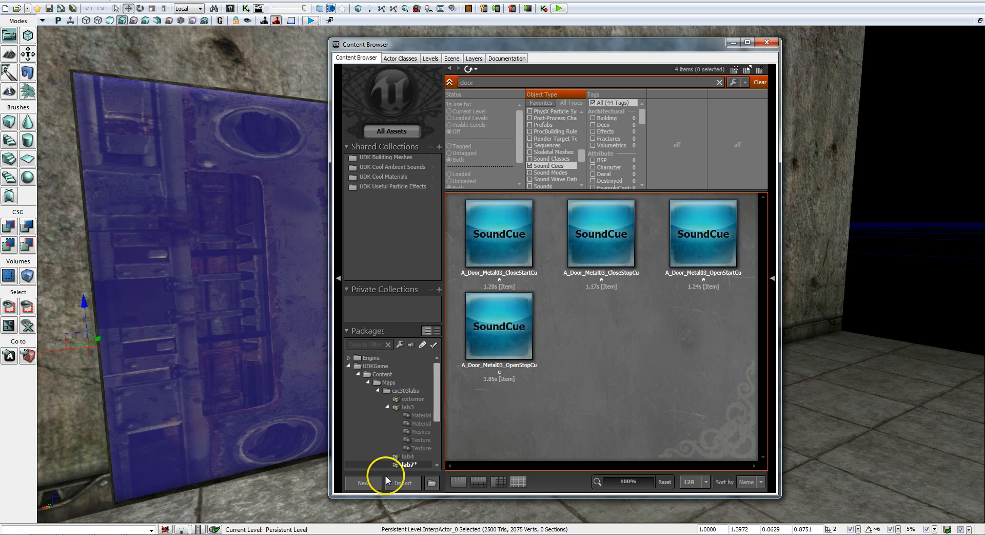
left_click(403, 483)
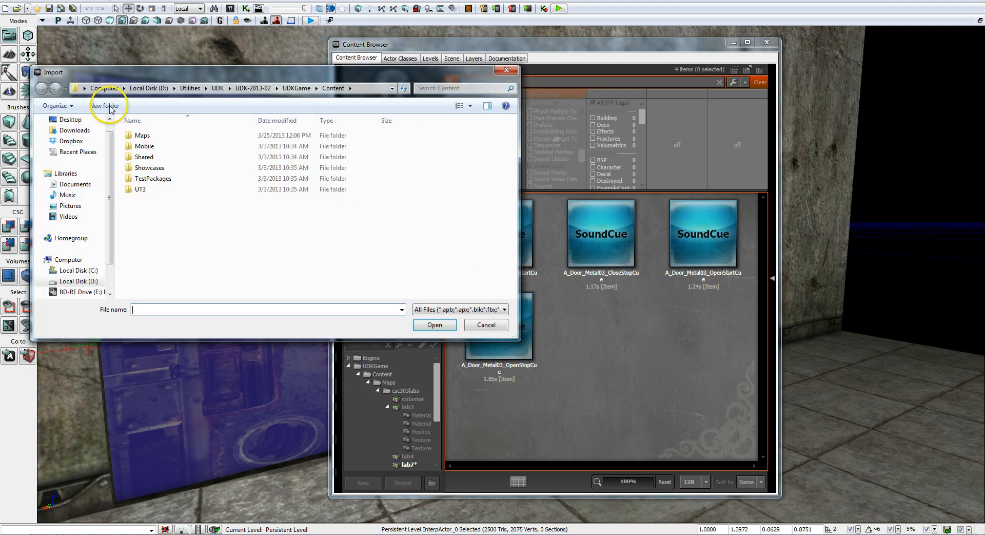
left_click(72, 121)
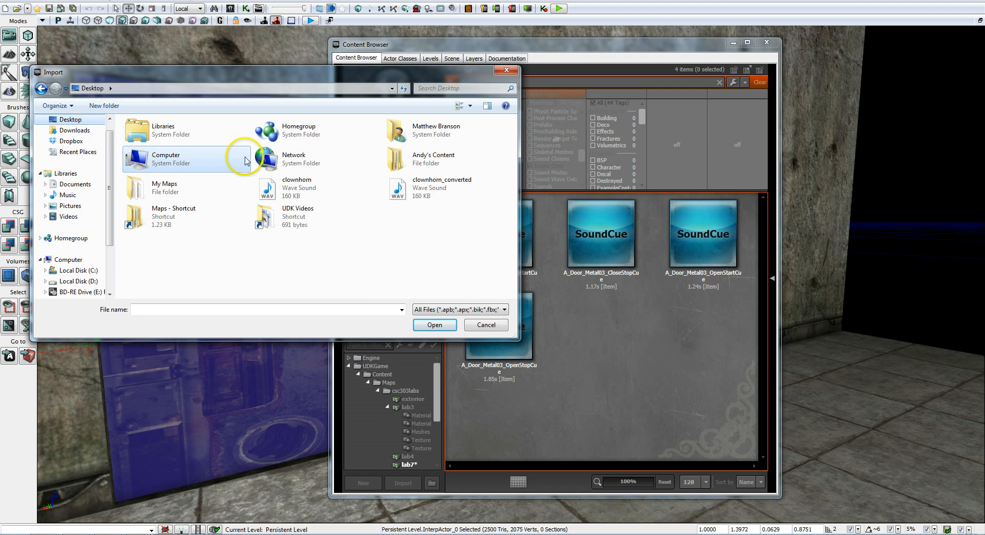
double_click(445, 193)
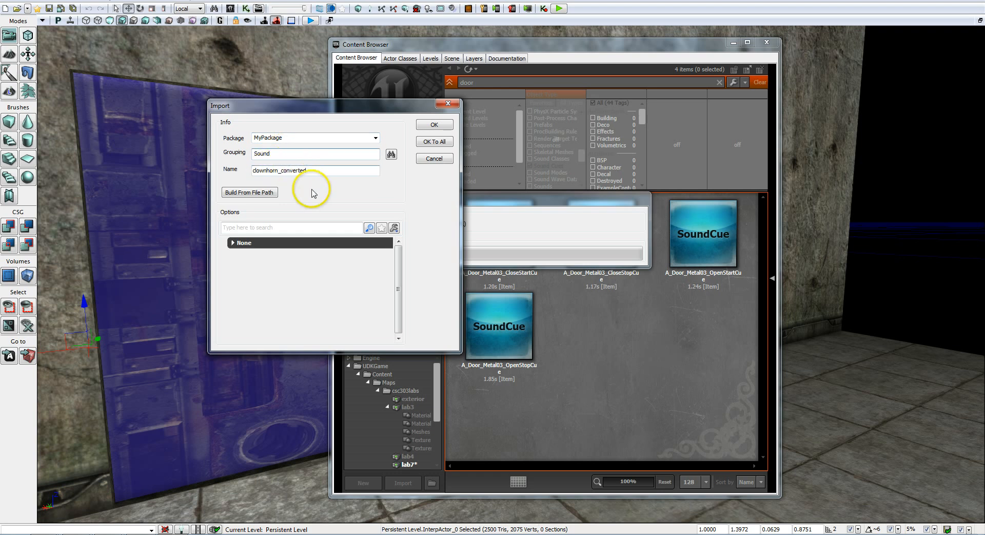
left_click(443, 126)
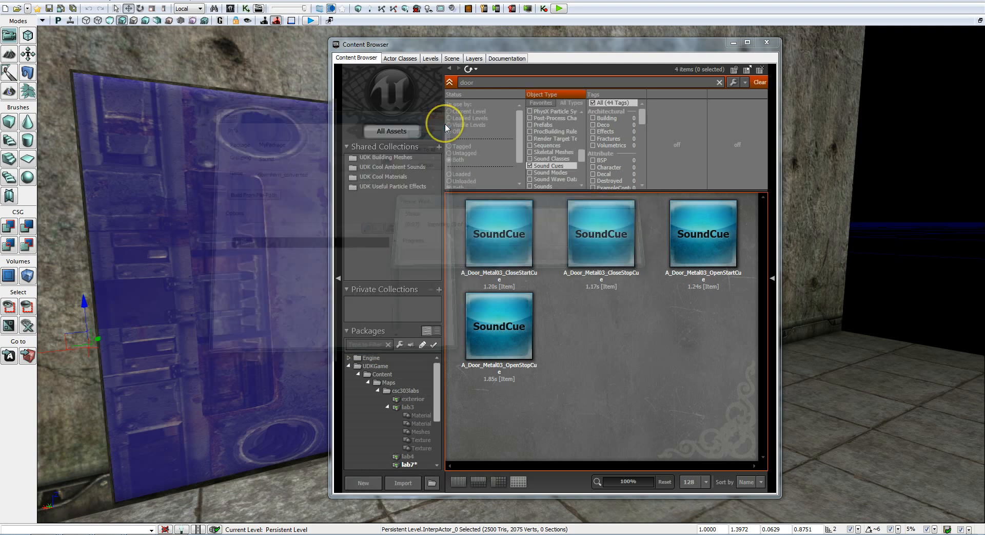
- Create a new SoundCue named clownhorn_cue in MyPackage's Sound group
mouse_move(485, 226)
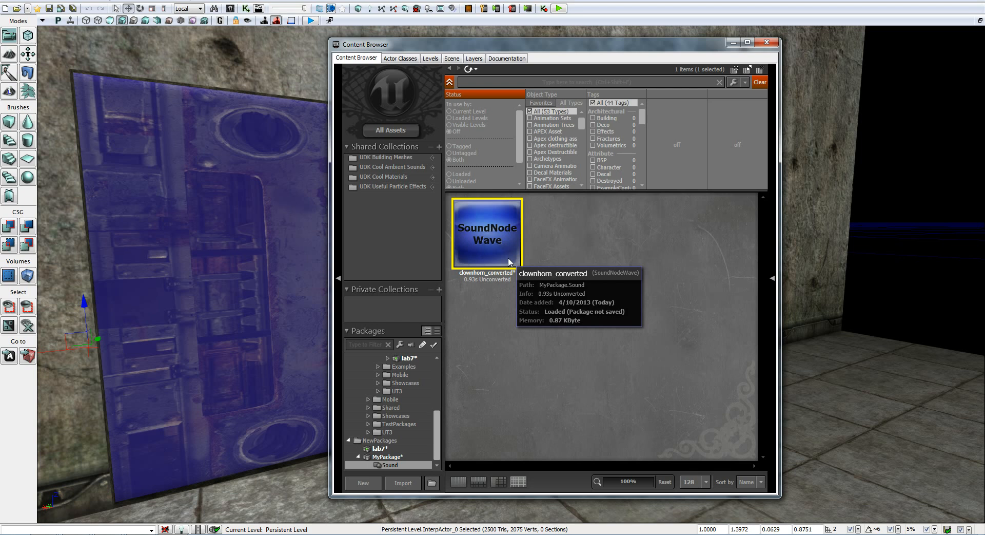
right_click(561, 240)
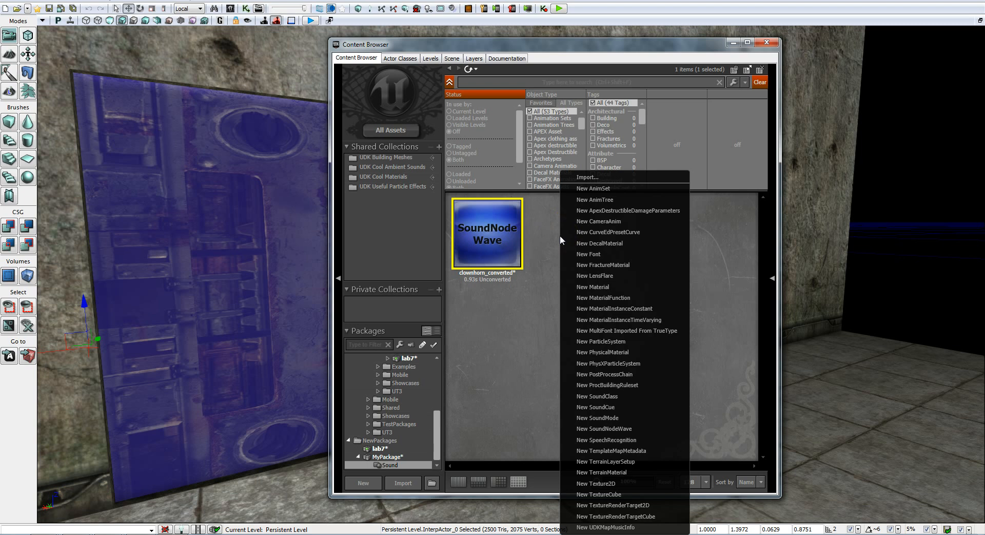
left_click(627, 408)
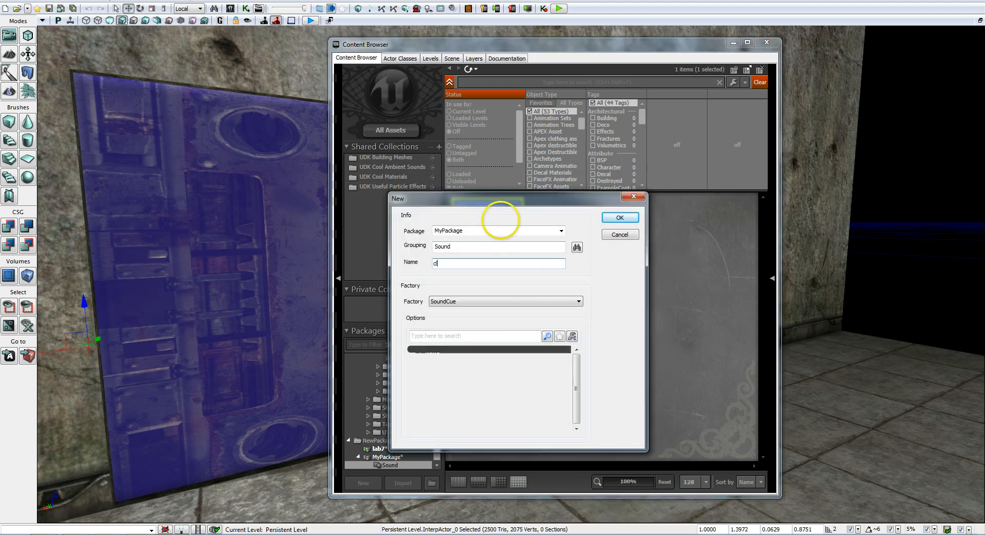
type("clownhorn_cue")
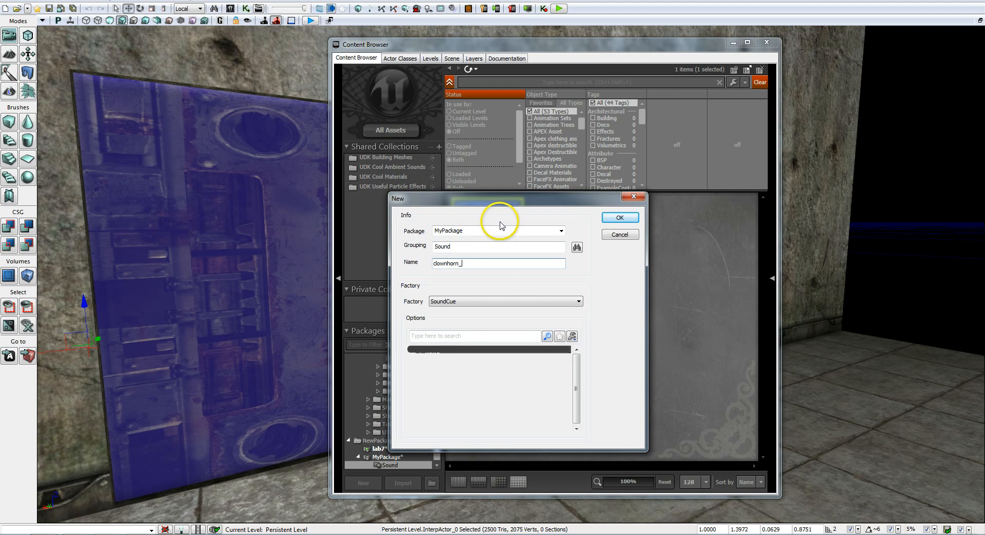
left_click(624, 221)
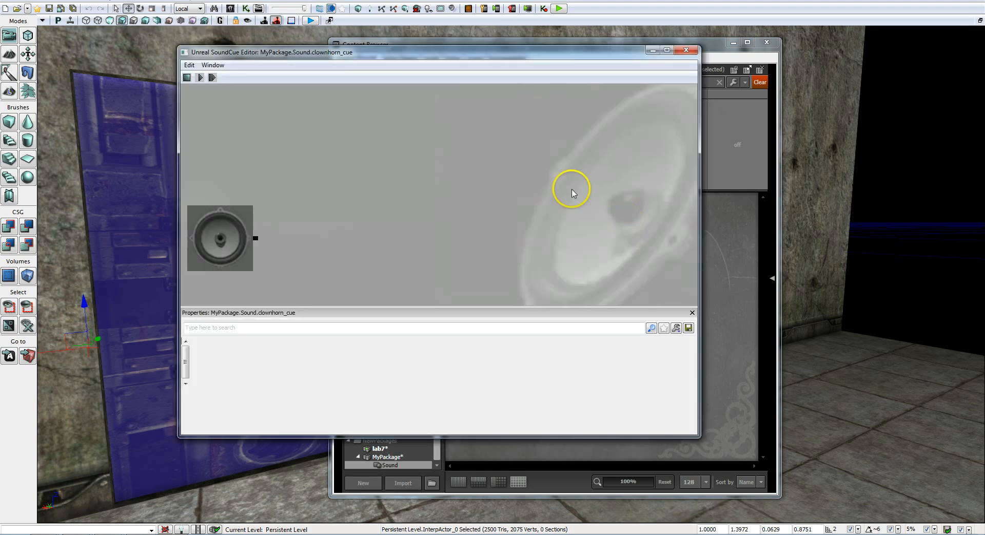
- Add the clownhorn_converted wave node to clownhorn_cue, connect it to the speaker node and close the SoundCue Editor
left_click_drag(380, 52, 607, 76)
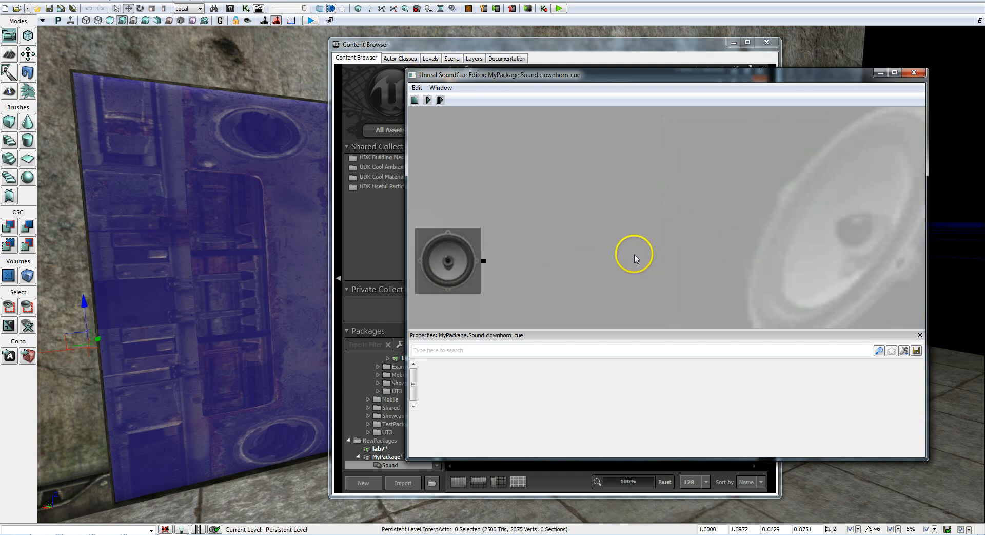
right_click(597, 250)
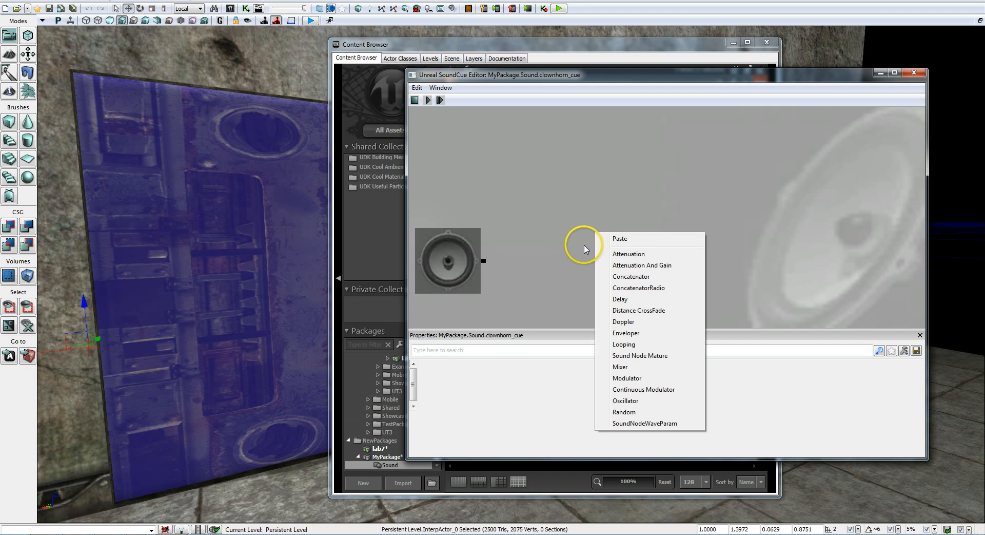
left_click(392, 41)
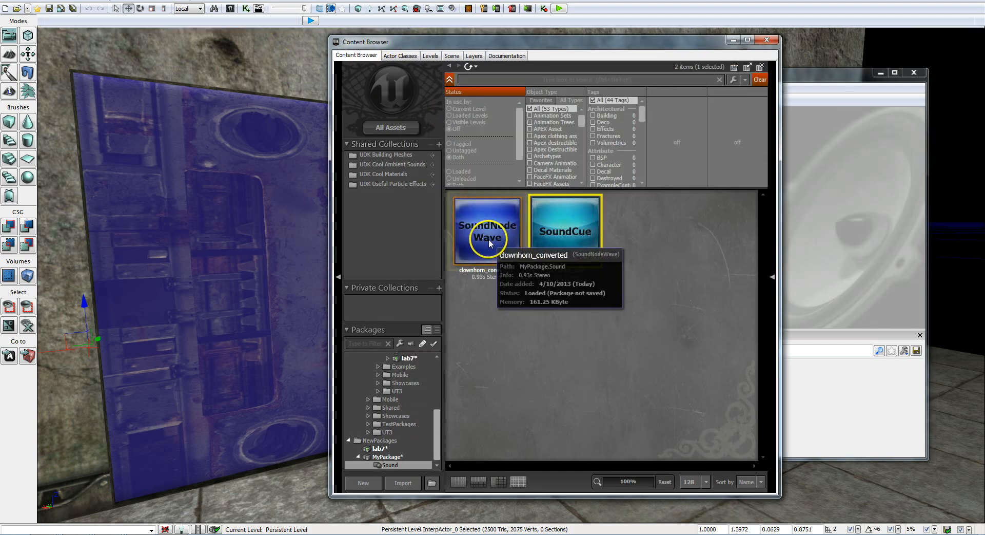
left_click(489, 239)
left_click_drag(552, 44, 325, 41)
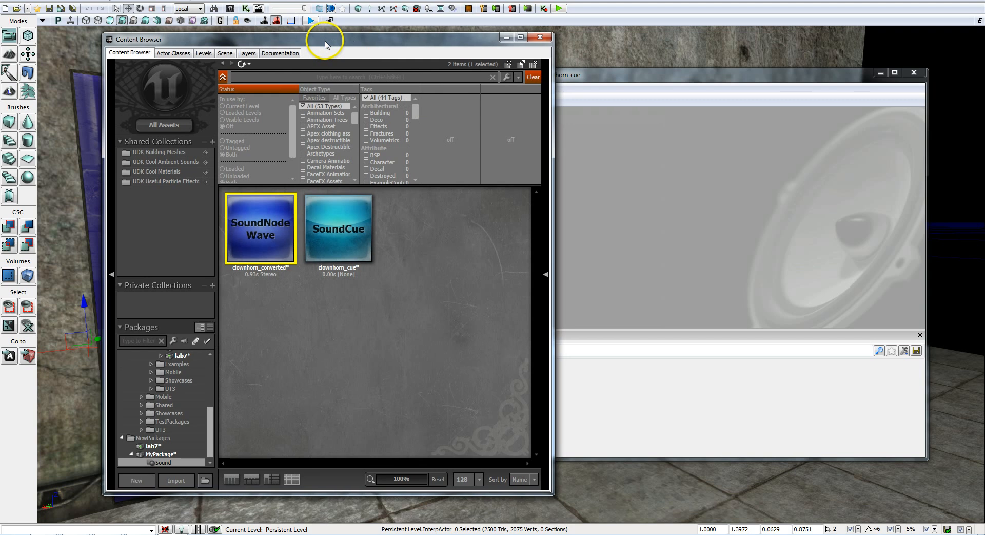
left_click(688, 75)
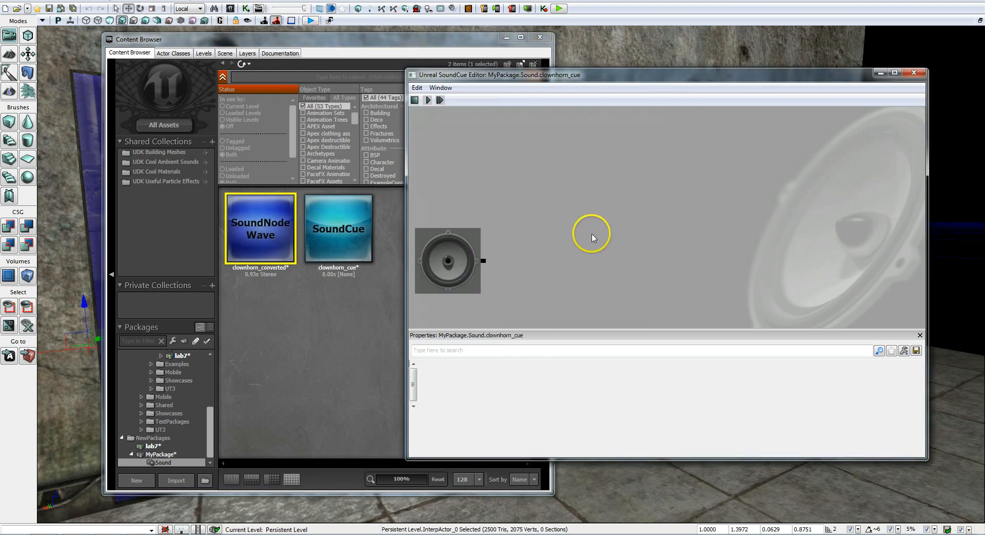
right_click(622, 233)
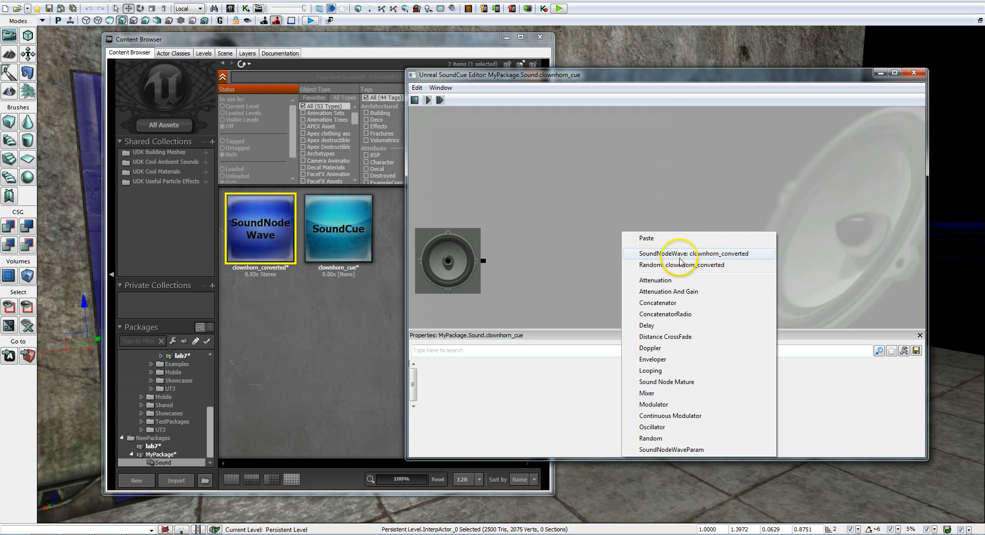
left_click(657, 254)
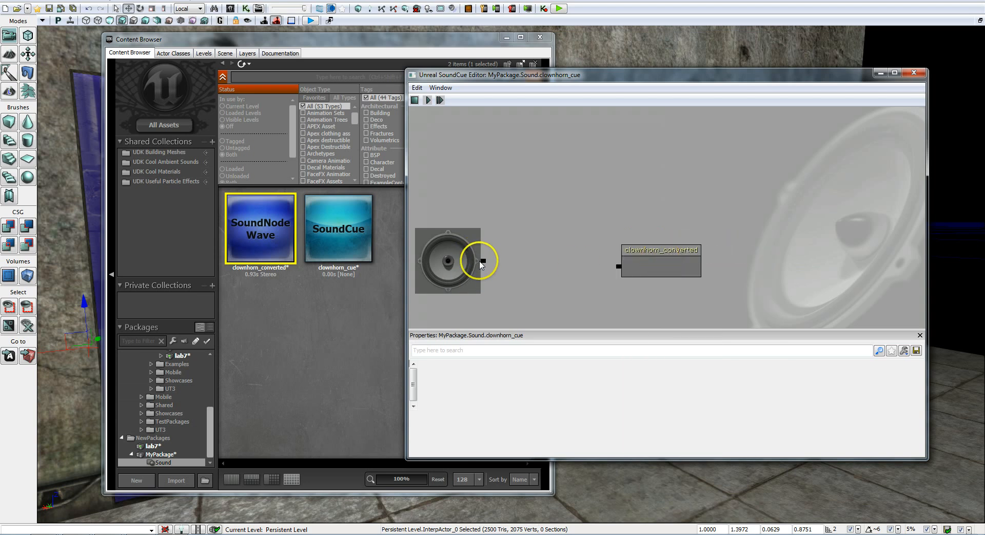
left_click_drag(484, 263, 617, 269)
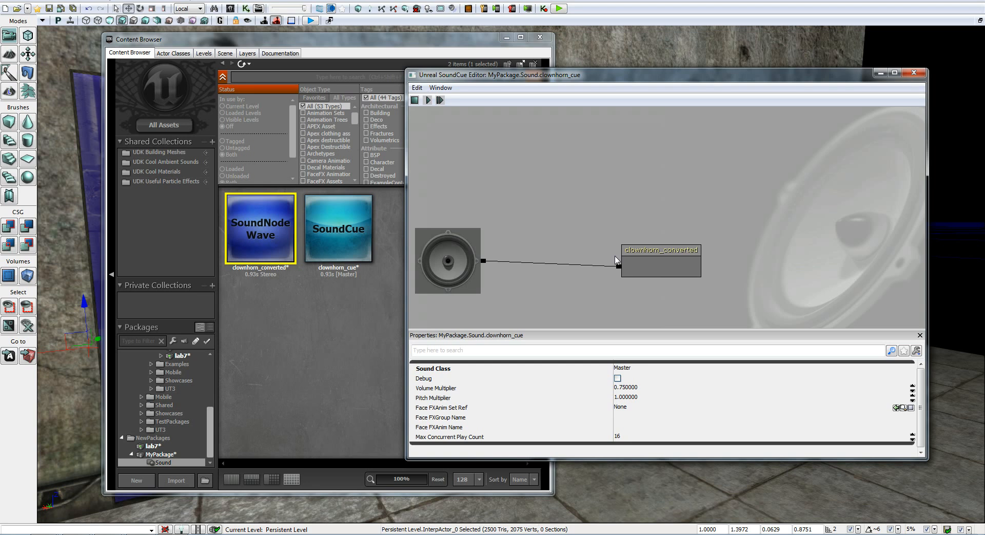
left_click(915, 73)
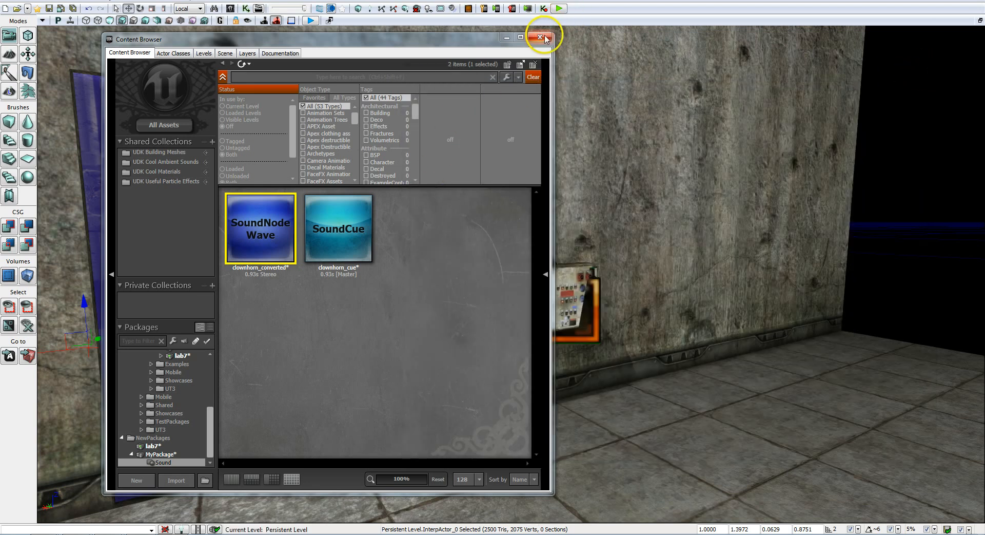
- Select the clownhorn_cue SoundCue, move the Content Browser aside and open the level's Kismet sequence
left_click(352, 229)
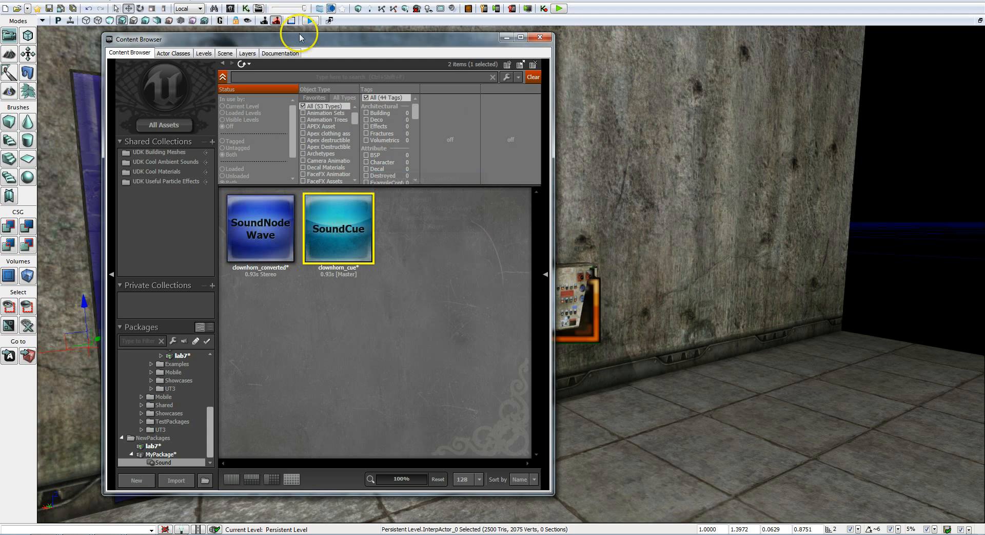
left_click_drag(302, 39, 659, 52)
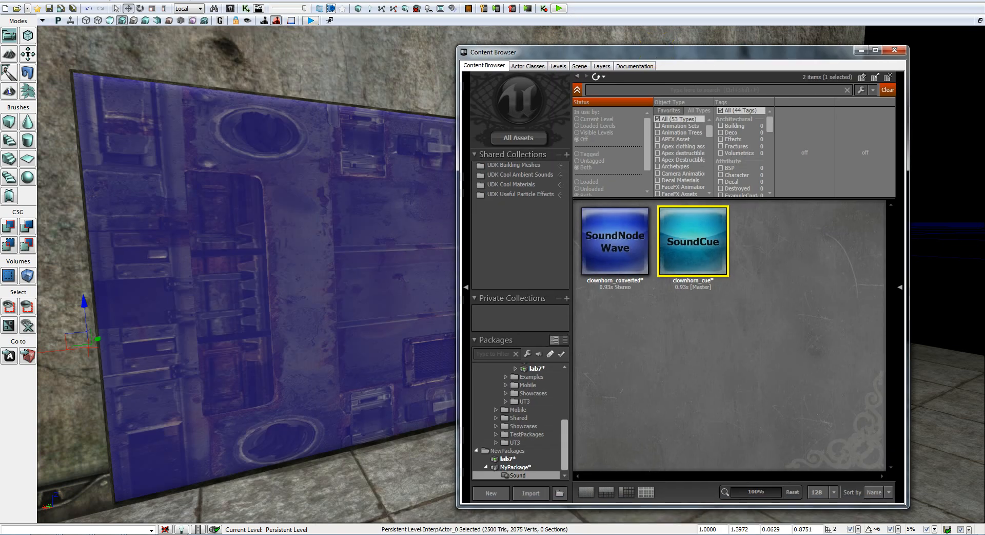
left_click(247, 11)
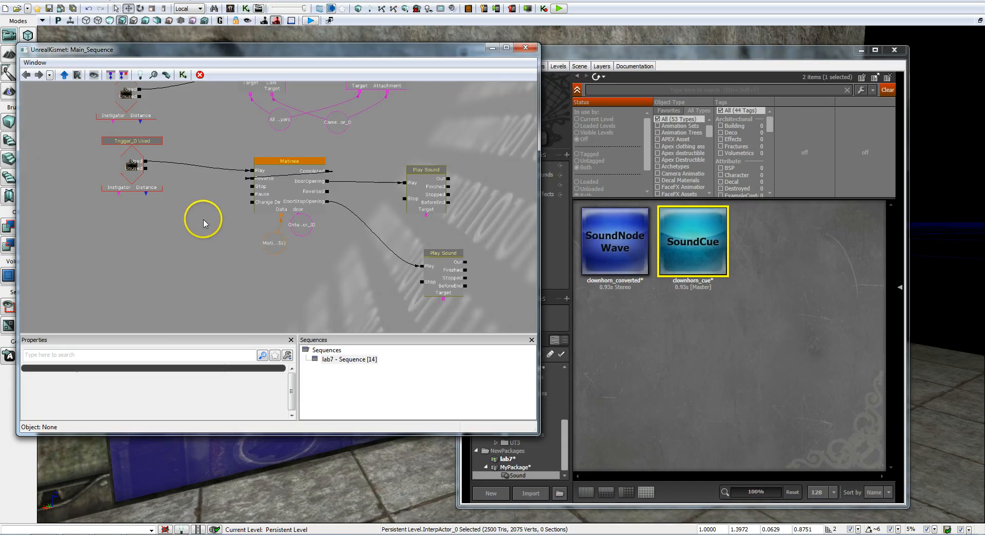
- Add a Level Loaded event in the empty area below the existing trigger sequences in Kismet
scroll(61, 156, "down", 2)
left_click_drag(57, 151, 84, 215)
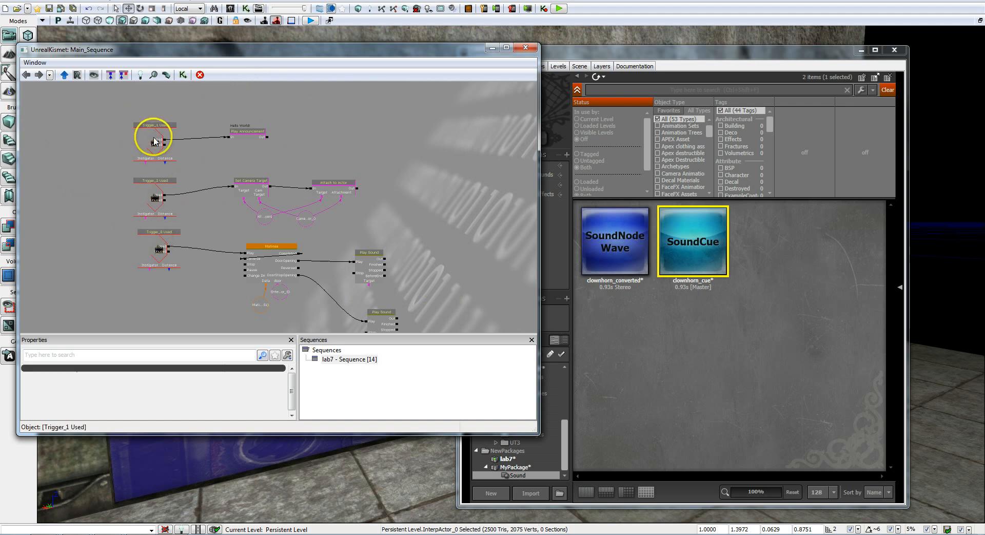
left_click_drag(110, 275, 106, 106)
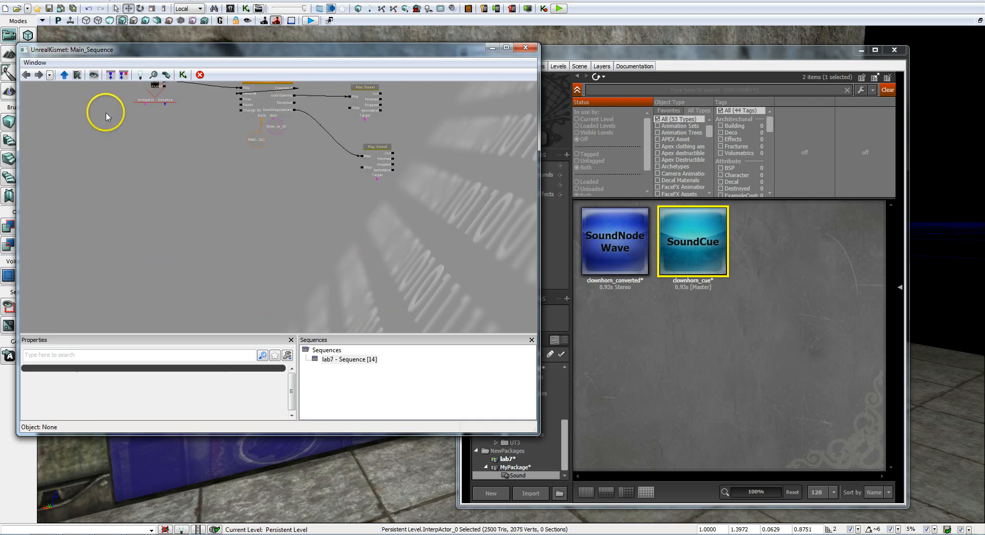
left_click_drag(123, 162, 152, 198)
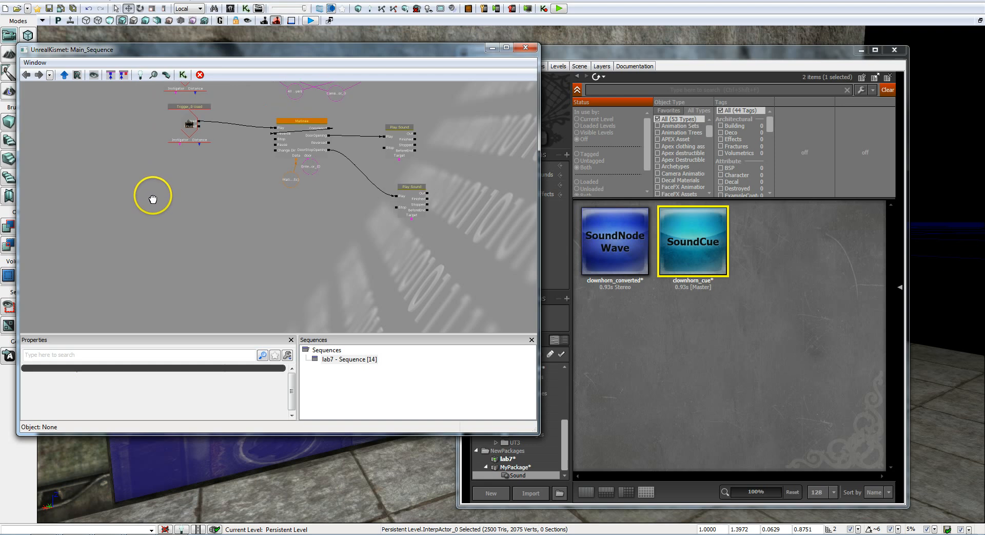
right_click(179, 224)
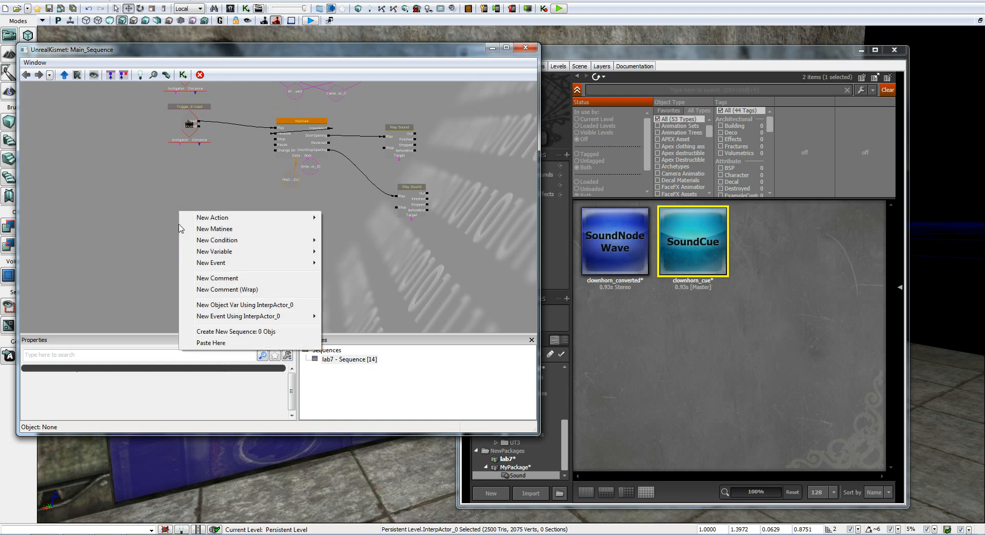
mouse_move(249, 263)
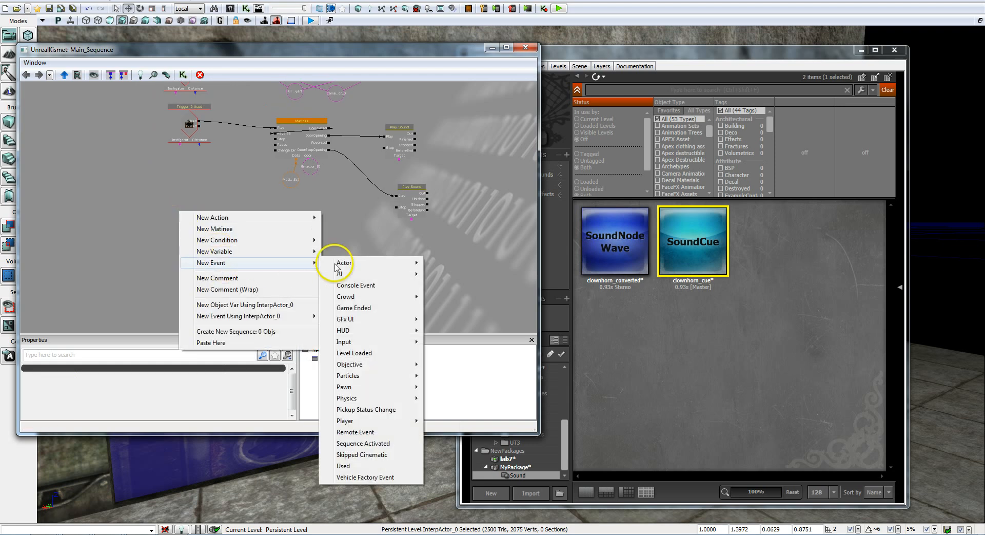
left_click(369, 357)
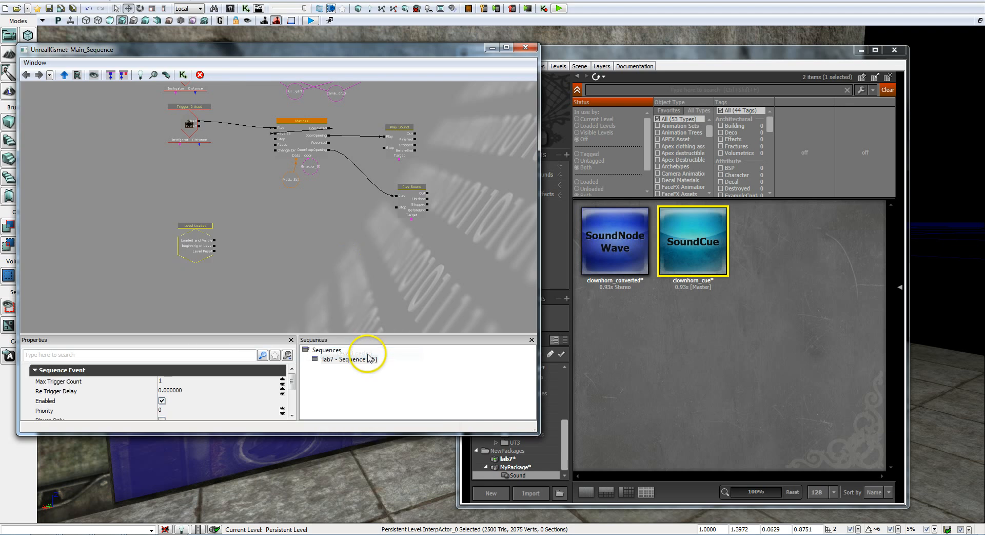
- Add a Play Sound action beside the Level Loaded event
left_click_drag(279, 295, 279, 312)
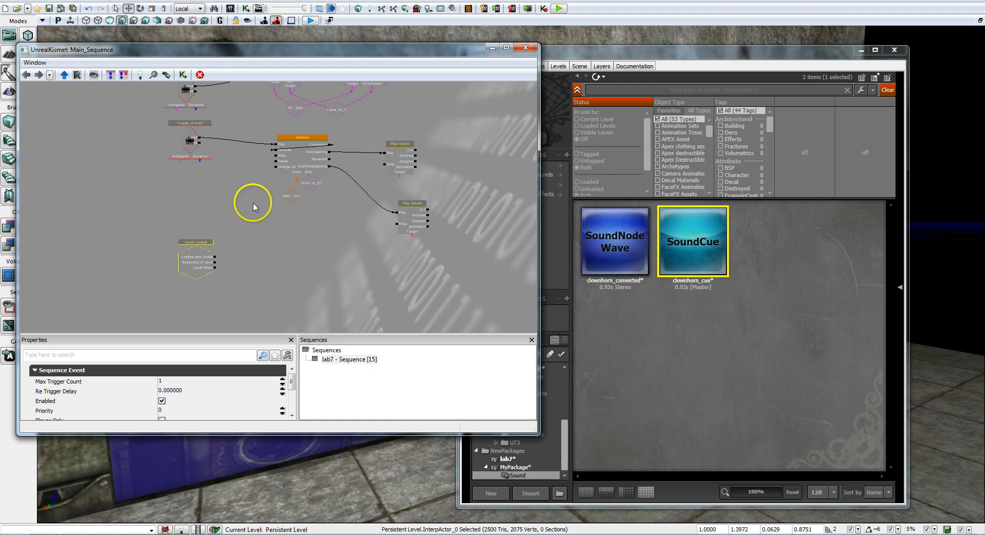
scroll(245, 271, "up", 6)
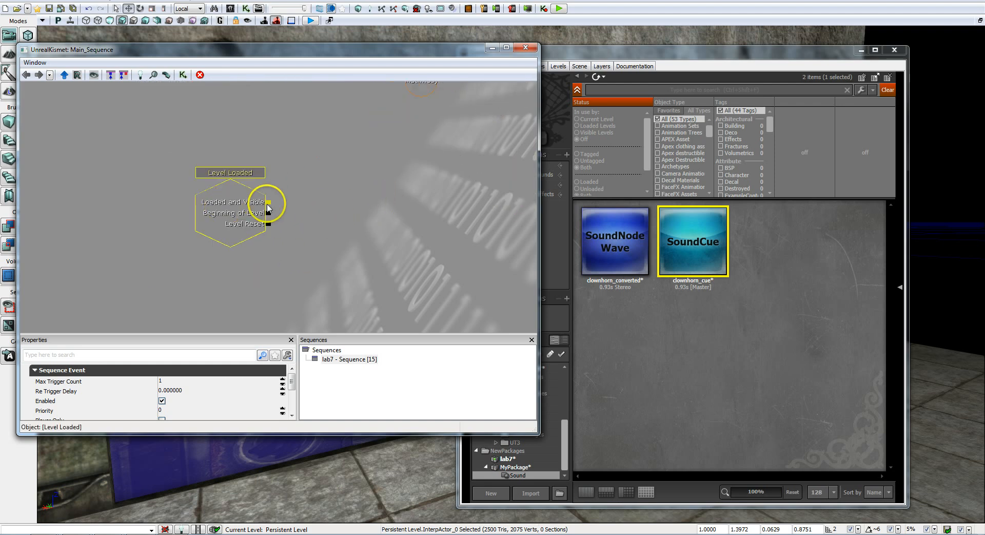
left_click_drag(428, 218, 370, 231)
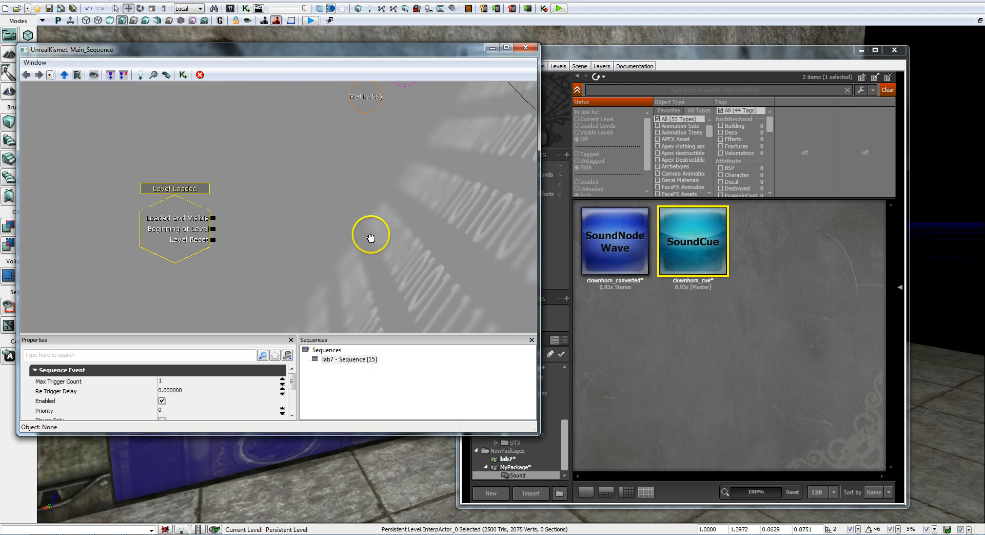
right_click(362, 210)
mouse_move(409, 216)
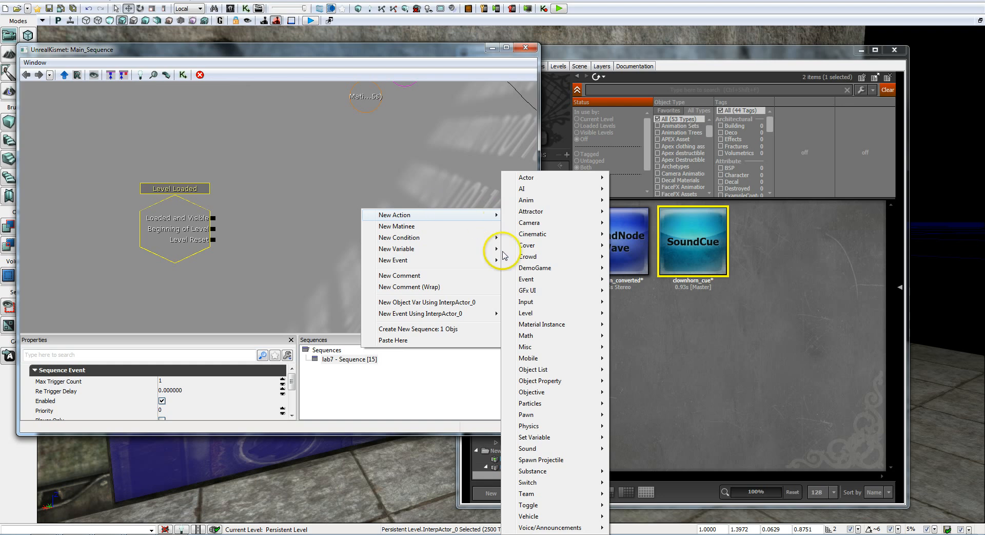
mouse_move(533, 450)
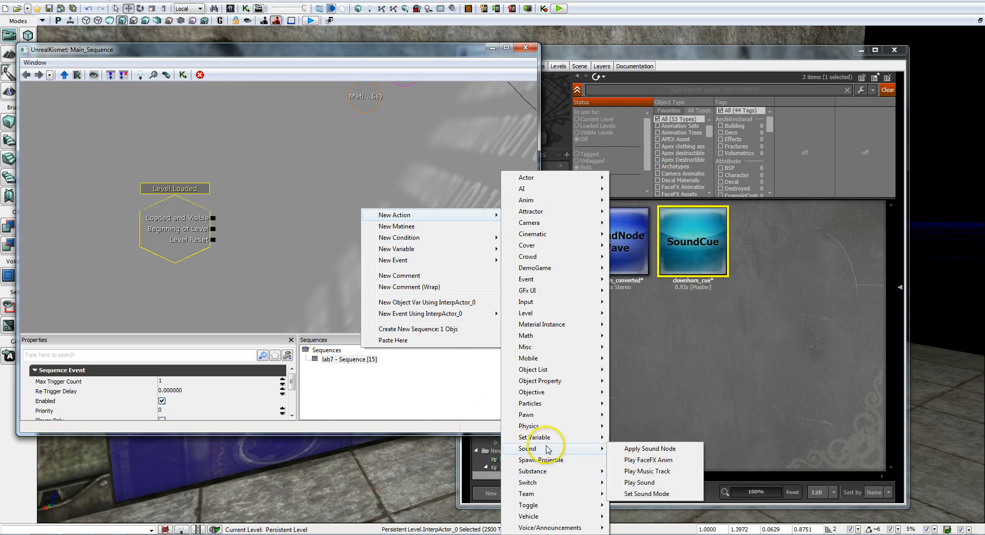
left_click(641, 482)
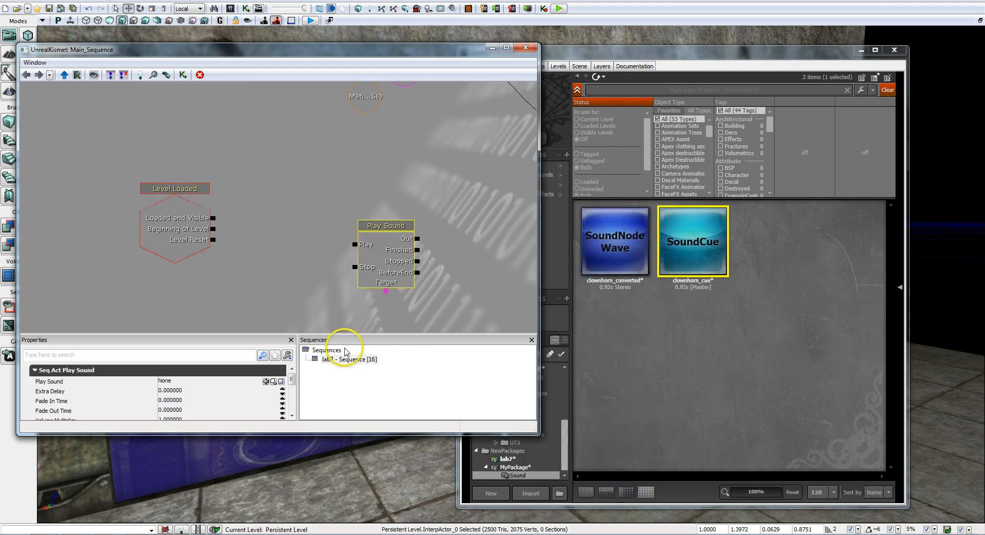
- Assign clownhorn_cue to the new Play Sound action and connect the event's Loaded and Visible output to its Play input
left_click(82, 381)
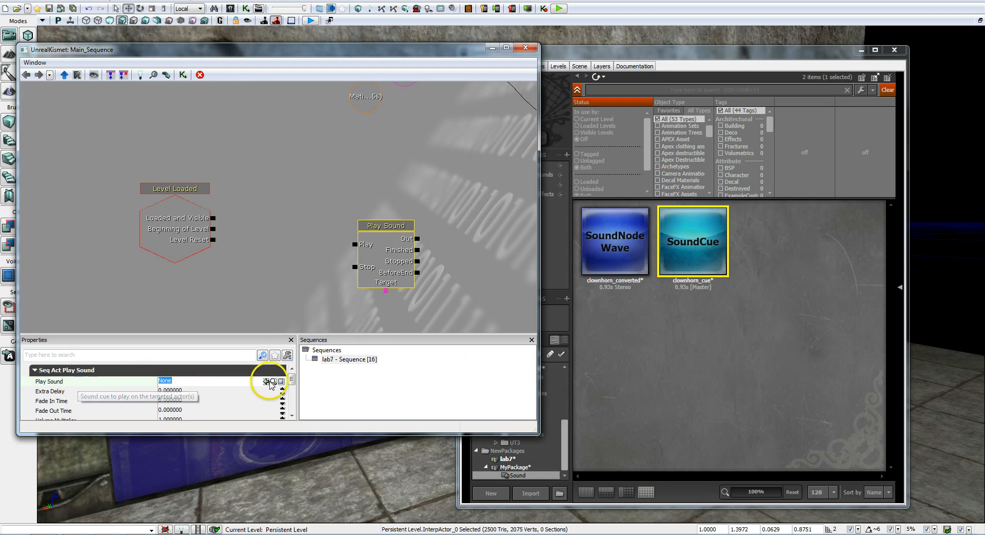
left_click(266, 381)
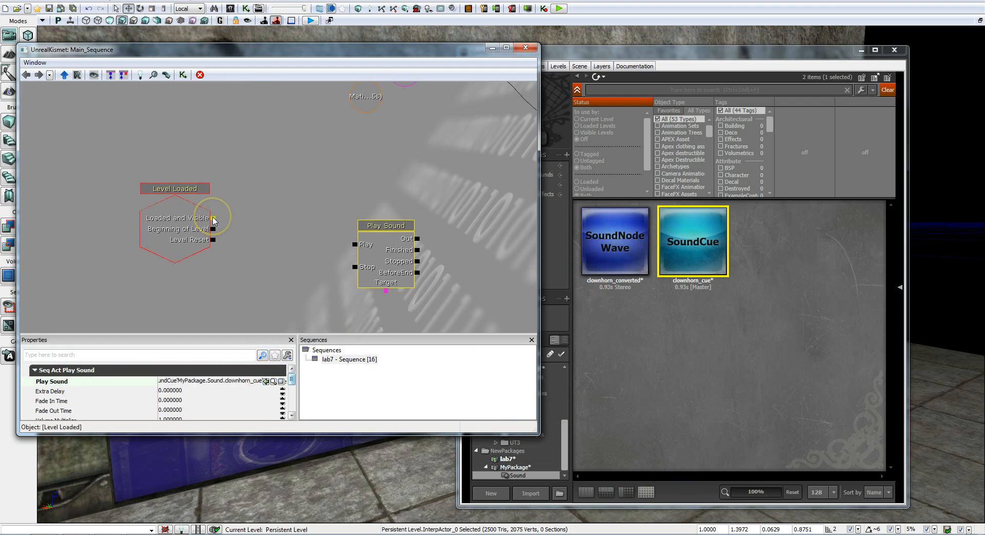
left_click_drag(213, 218, 357, 246)
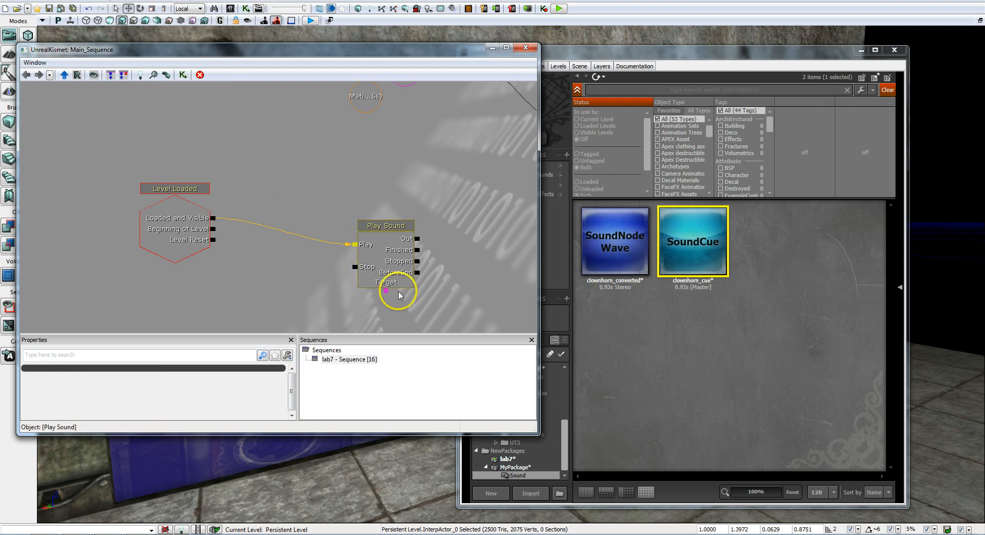
- Close Kismet and the Content Browser, save the level and play it in the editor preview
left_click(526, 48)
left_click(895, 51)
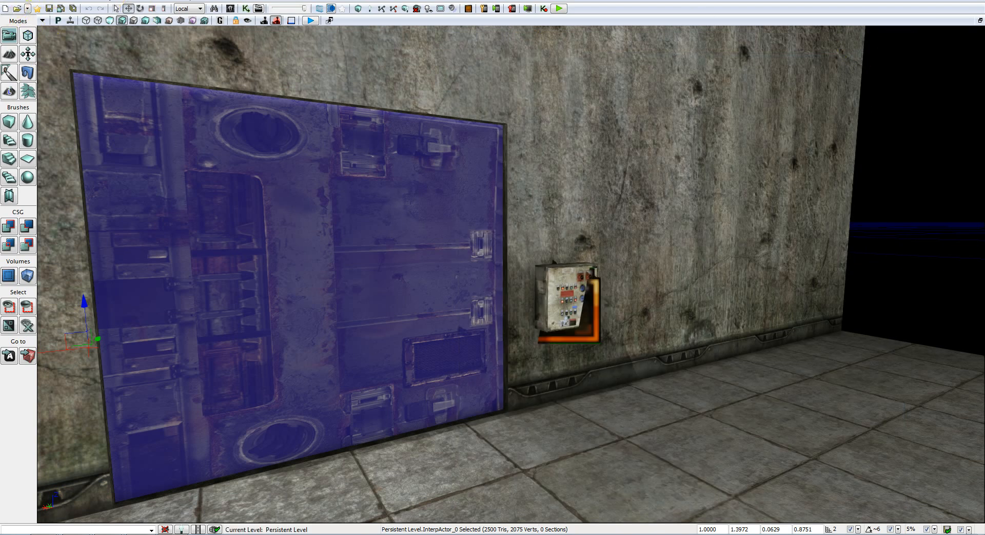
left_click(8, 2)
left_click(26, 34)
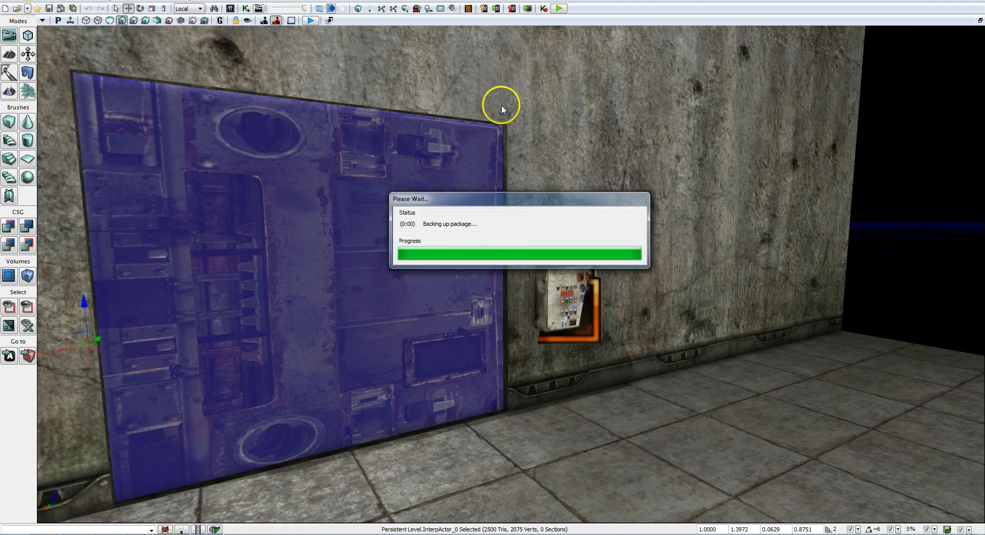
left_click(561, 9)
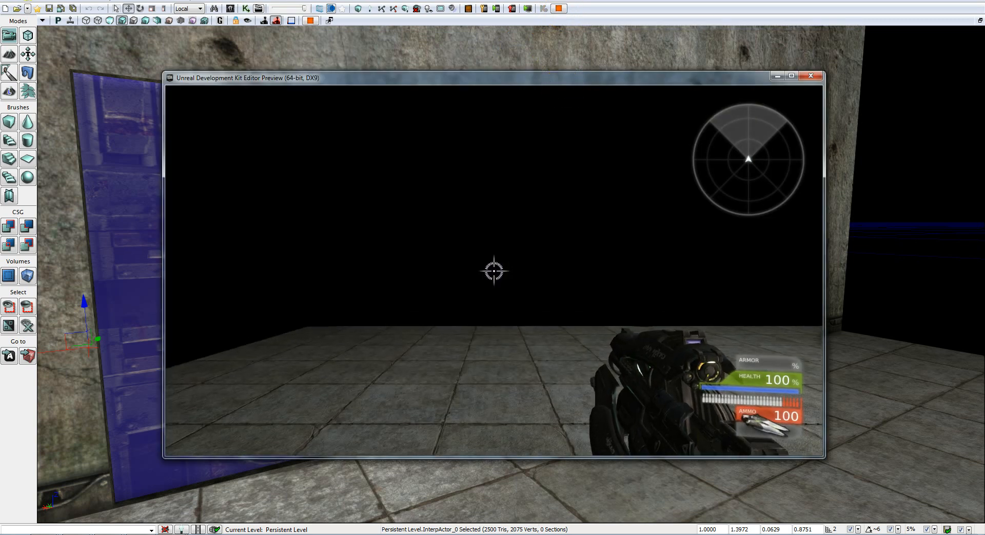